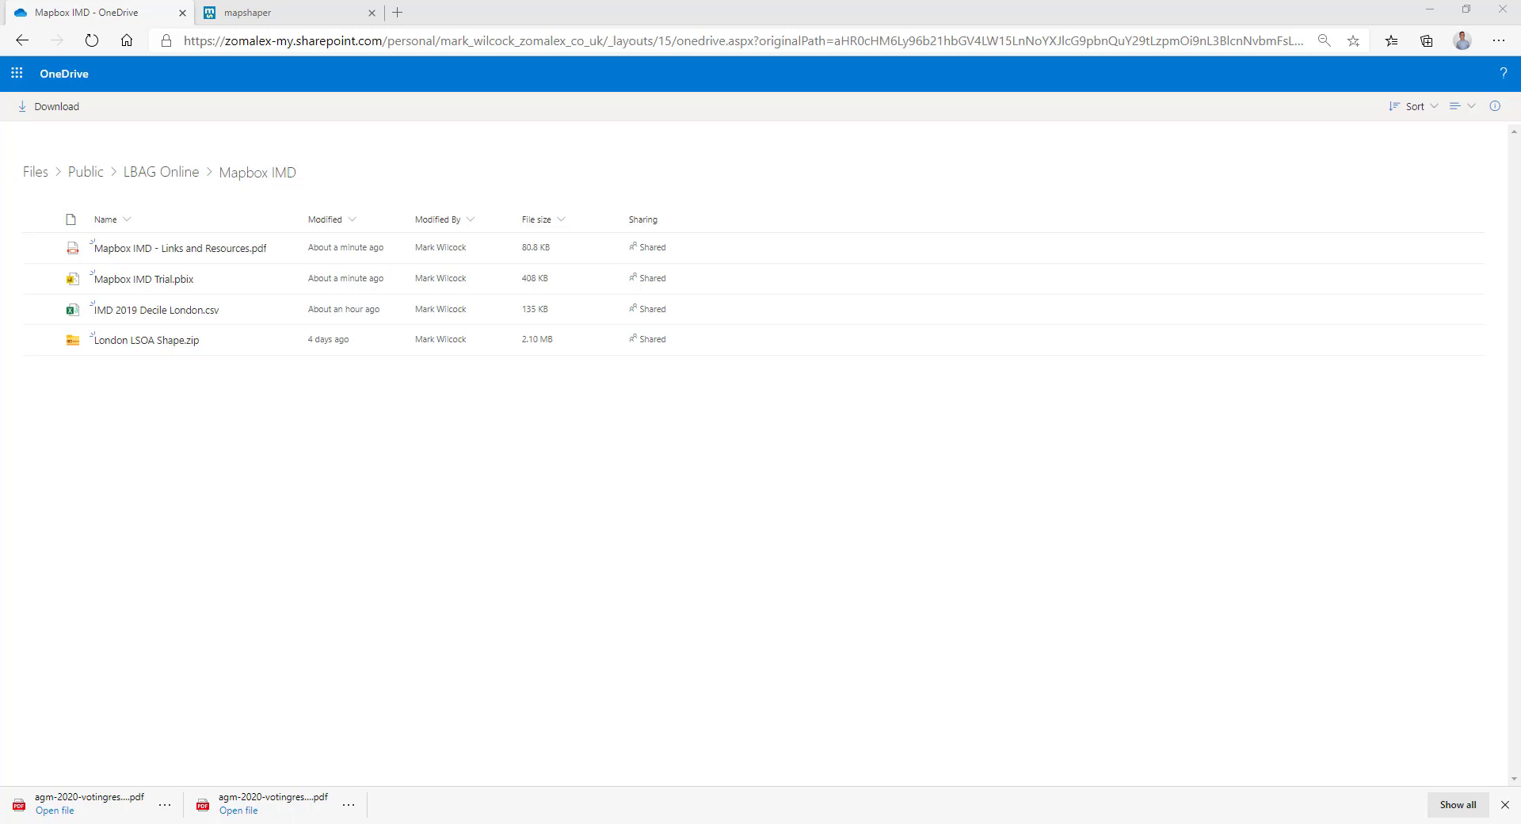
View IMD 2019 Decile London.csv in Excel Online, then go back to the Mapbox IMD folder.
left_click(181, 310)
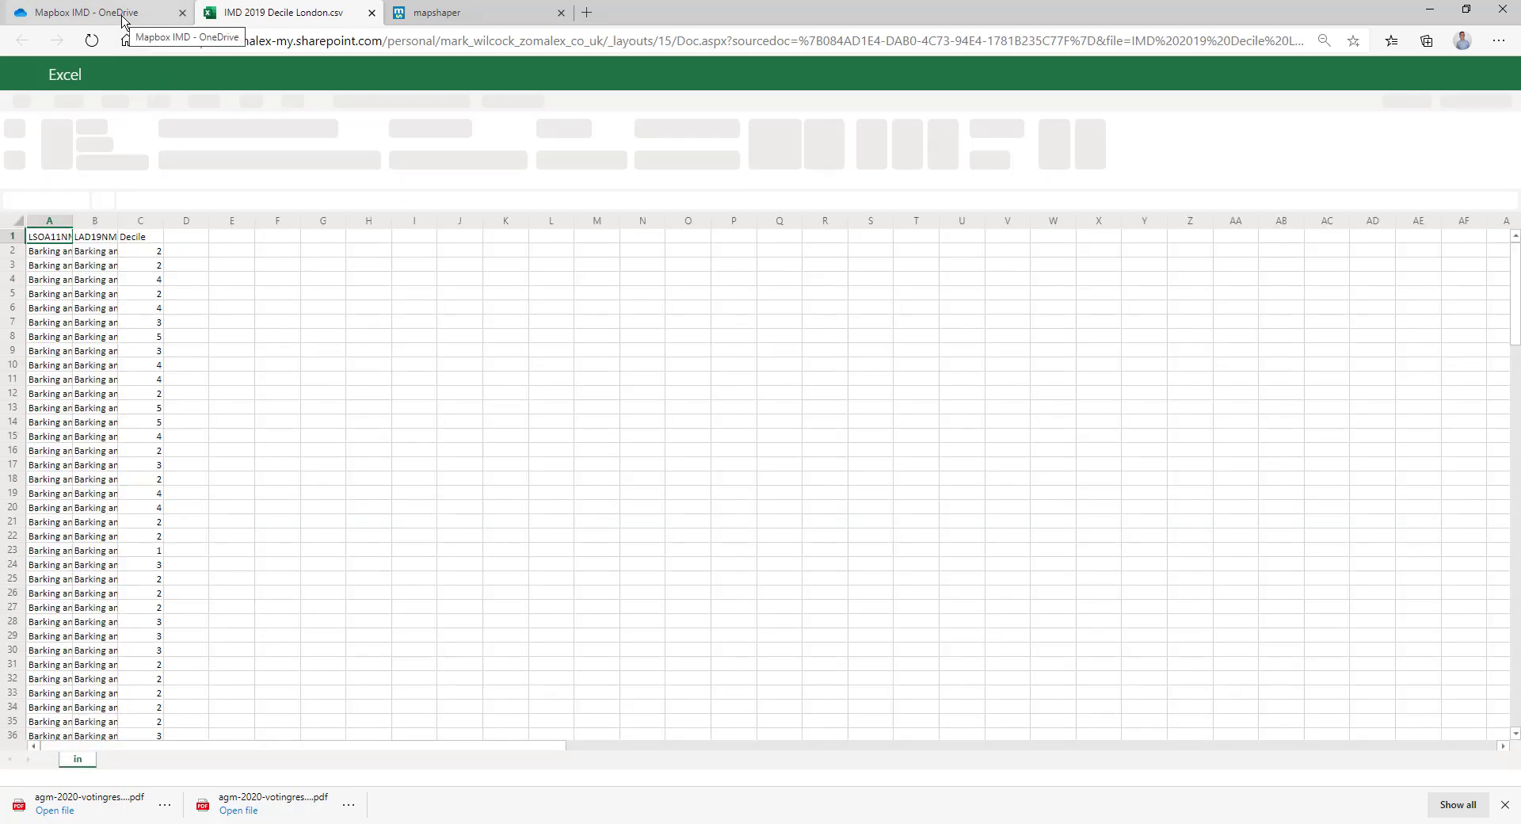
left_click(126, 16)
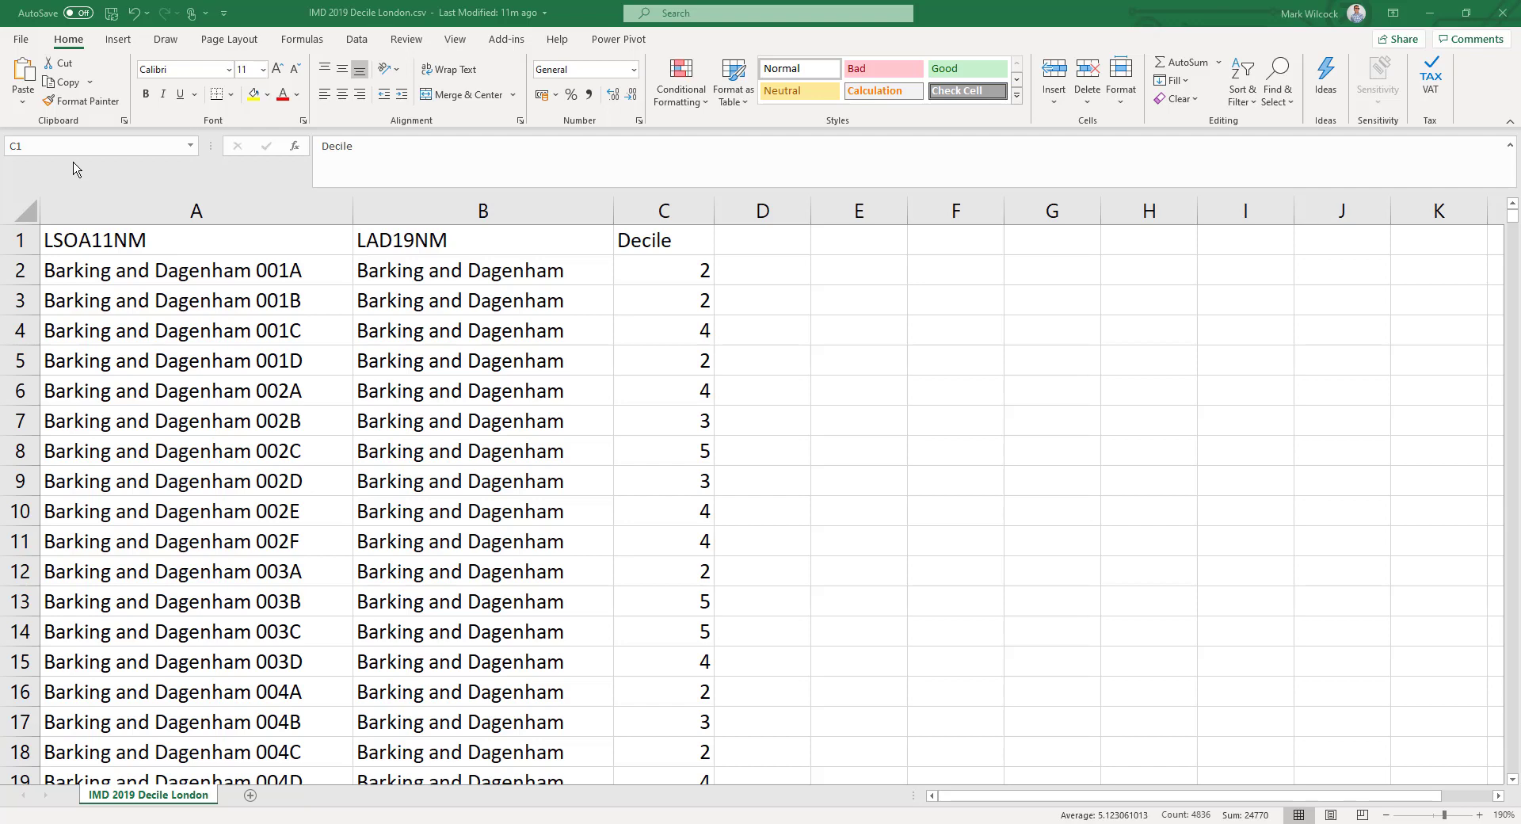
Select the Decile column C of the London data to check its values, then deselect it.
key("ctrl+shift+Down")
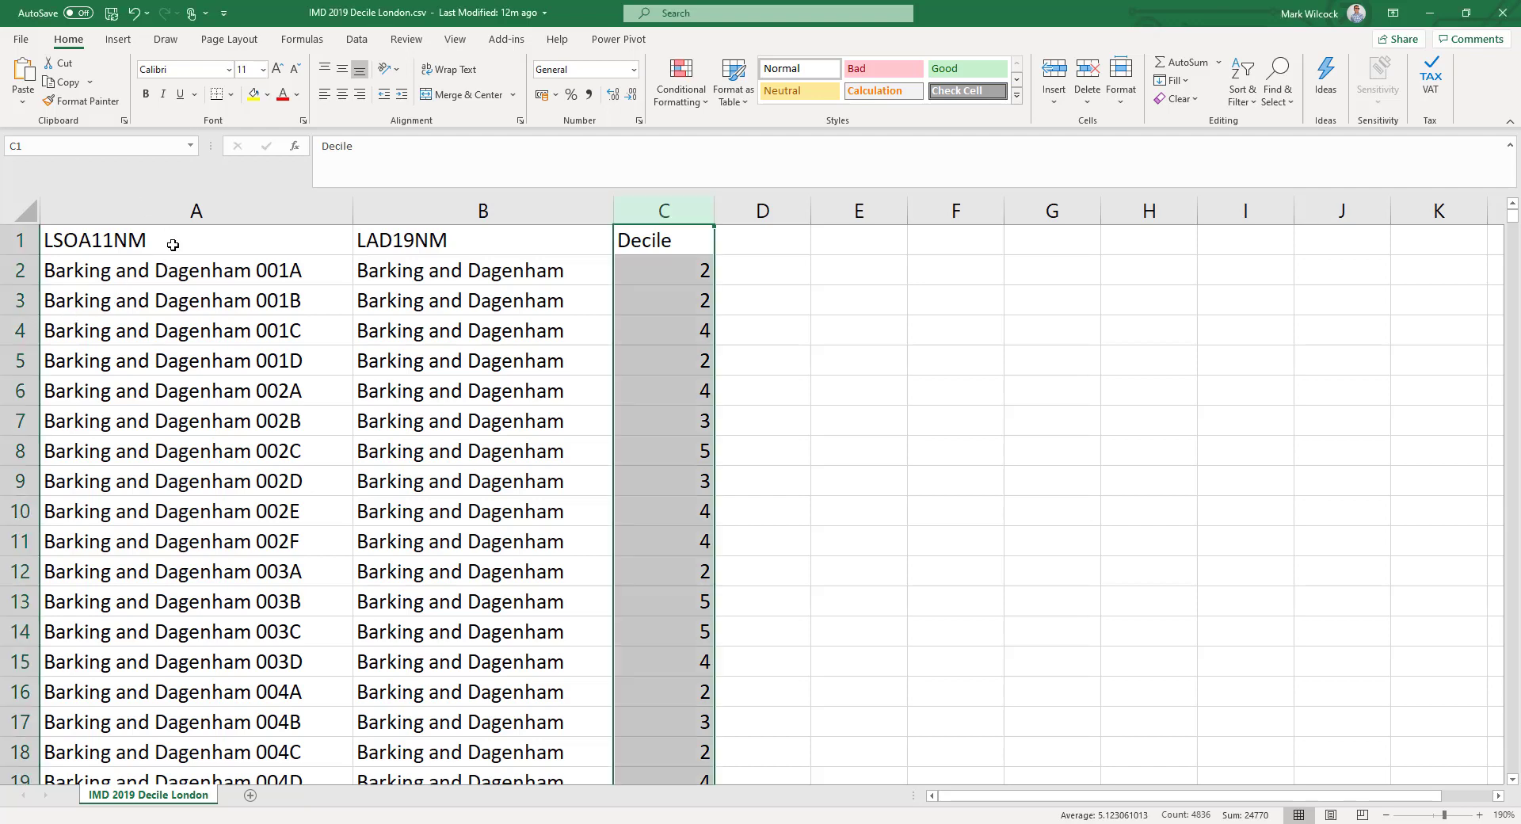
left_click(173, 245)
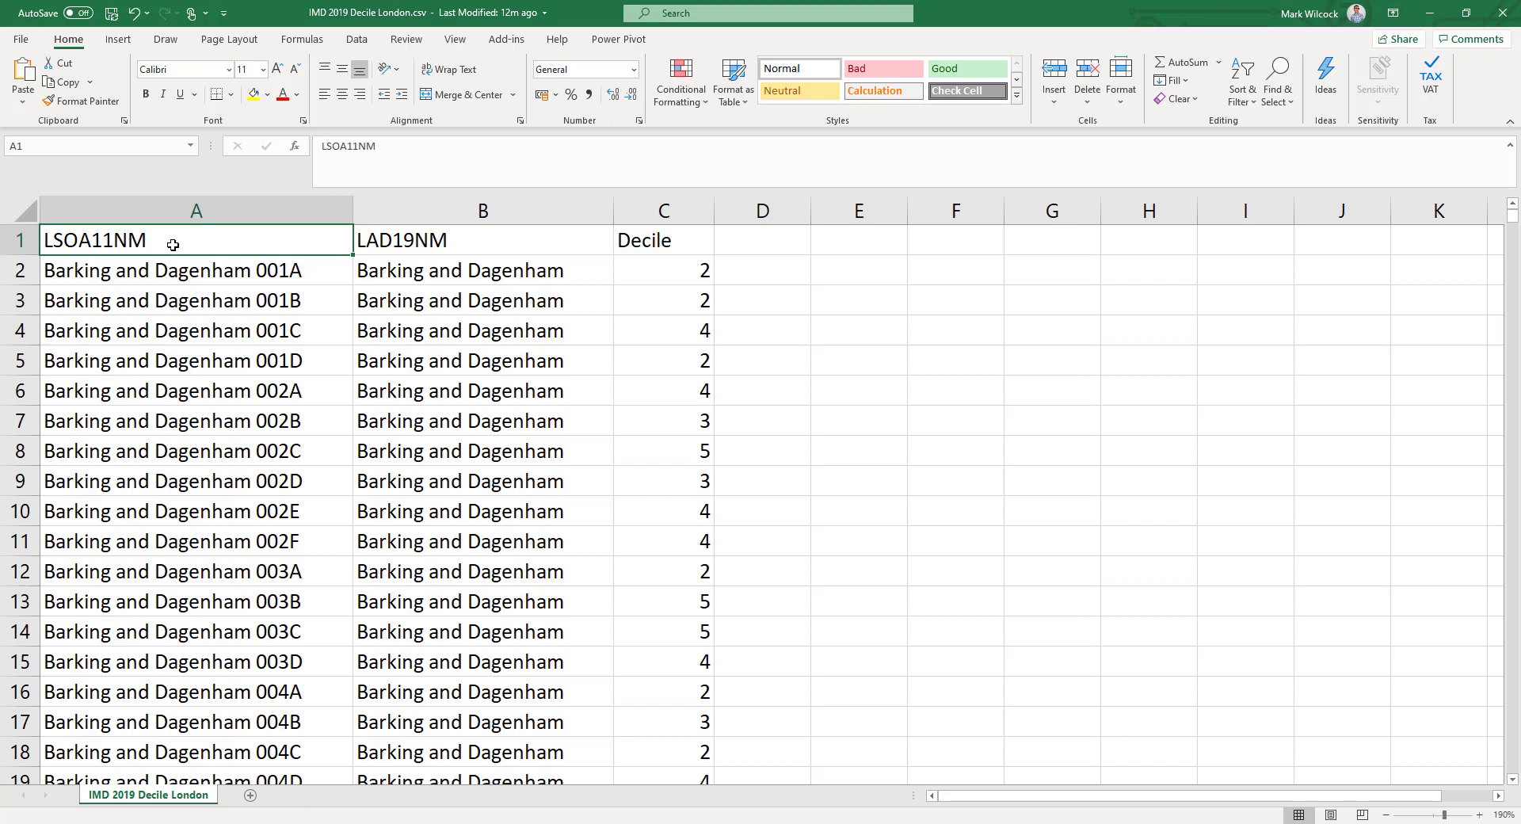
left_click(679, 222)
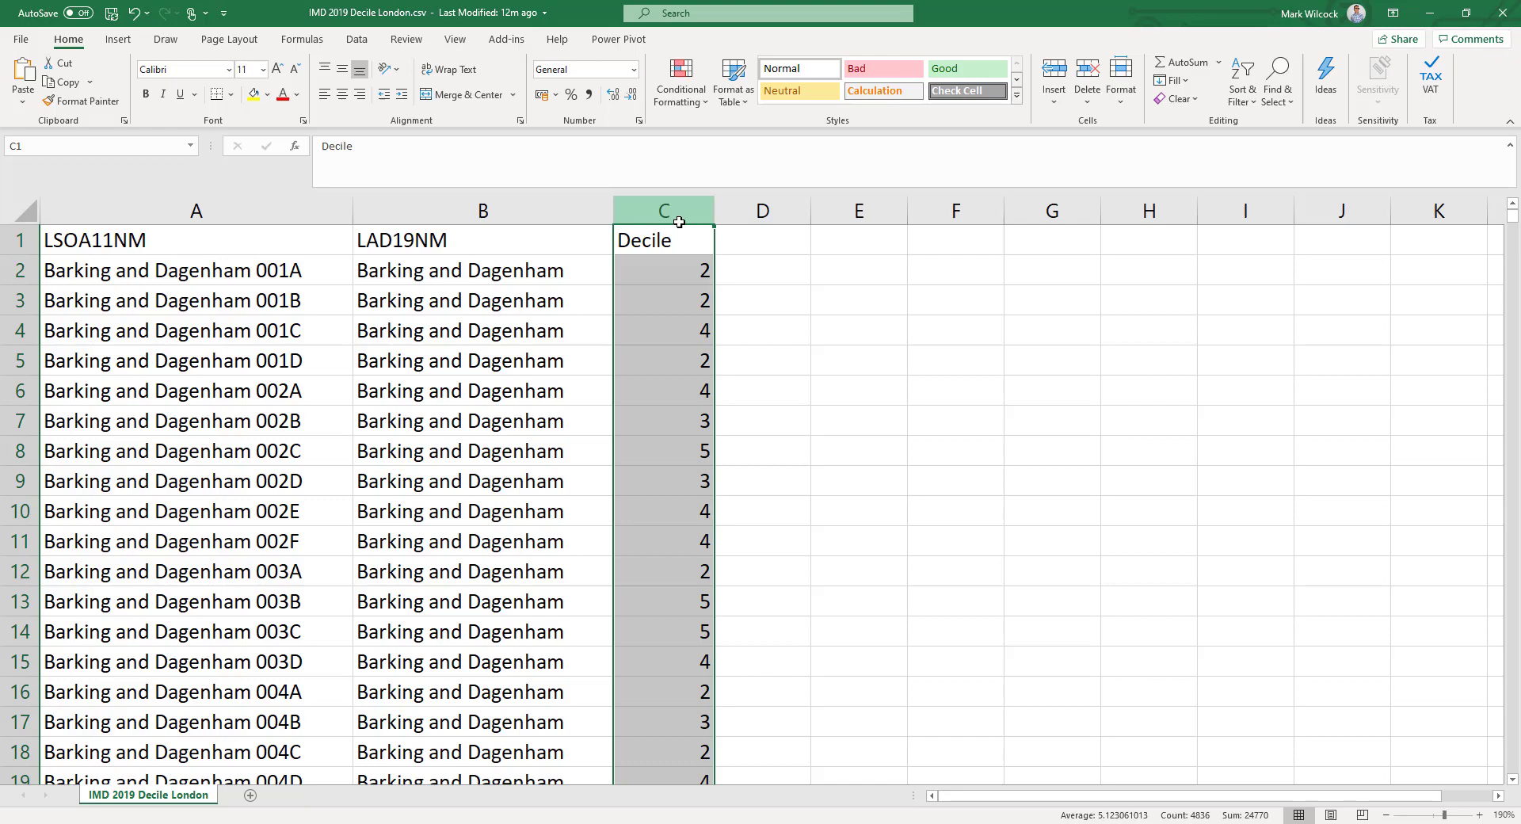
left_click(196, 258)
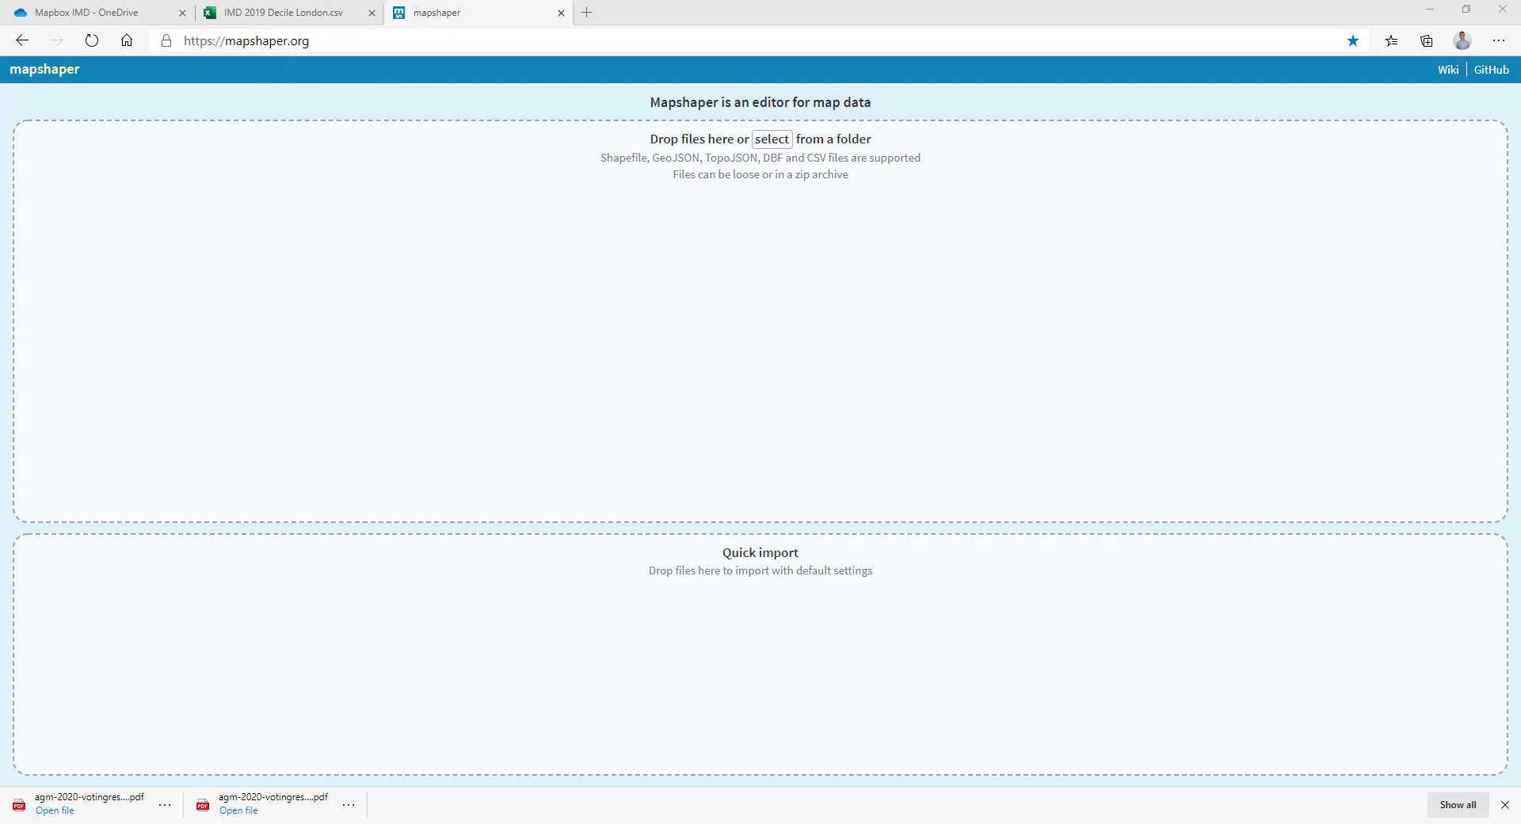
Import the London LSOA shapefile into mapshaper, run info, and highlight LSOA11NM and 'Croydon 019D'.
left_click_drag(37, 380, 686, 332)
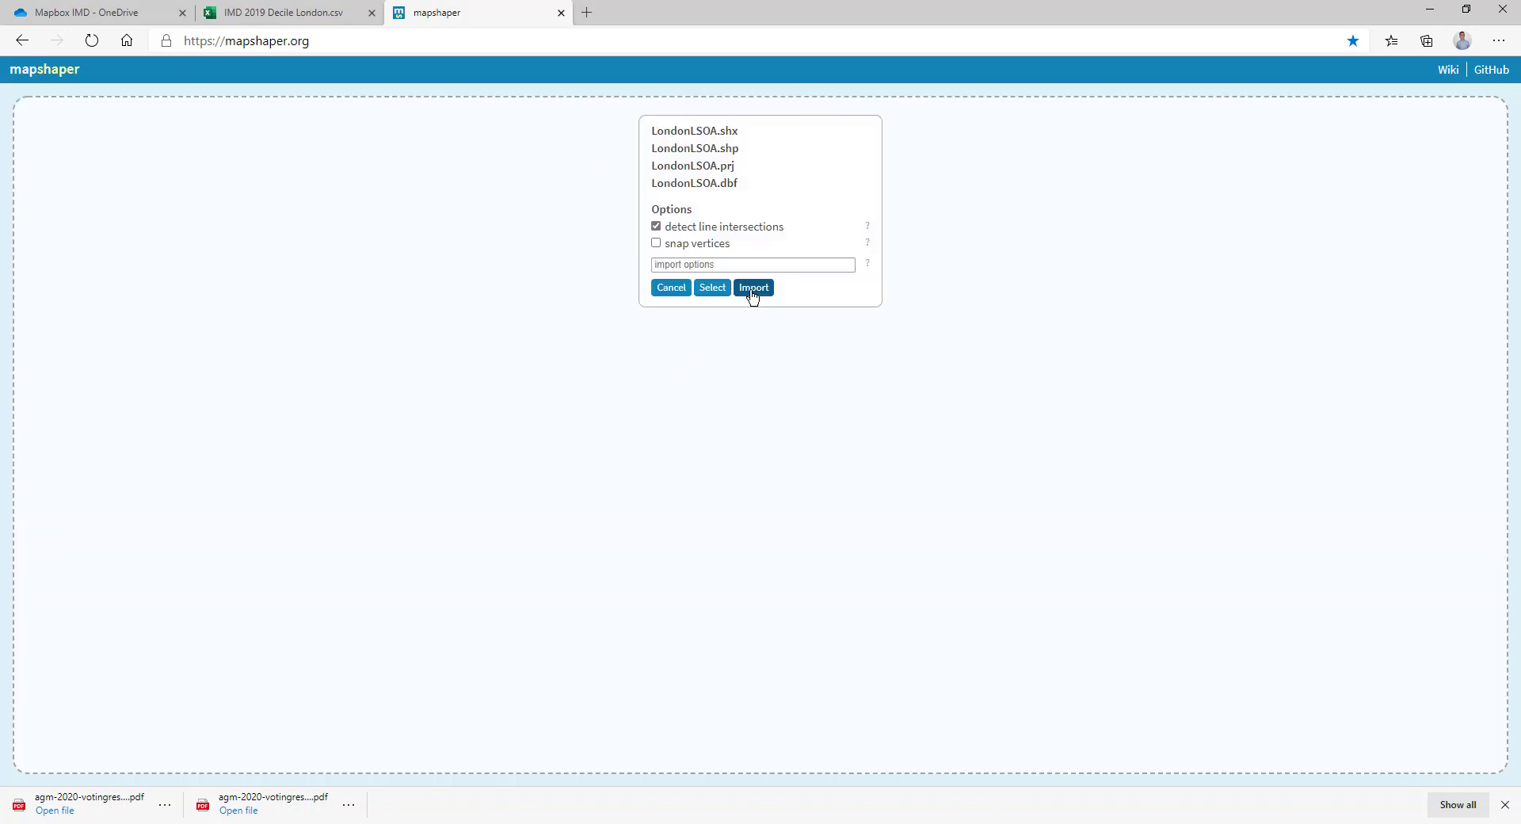
left_click(753, 288)
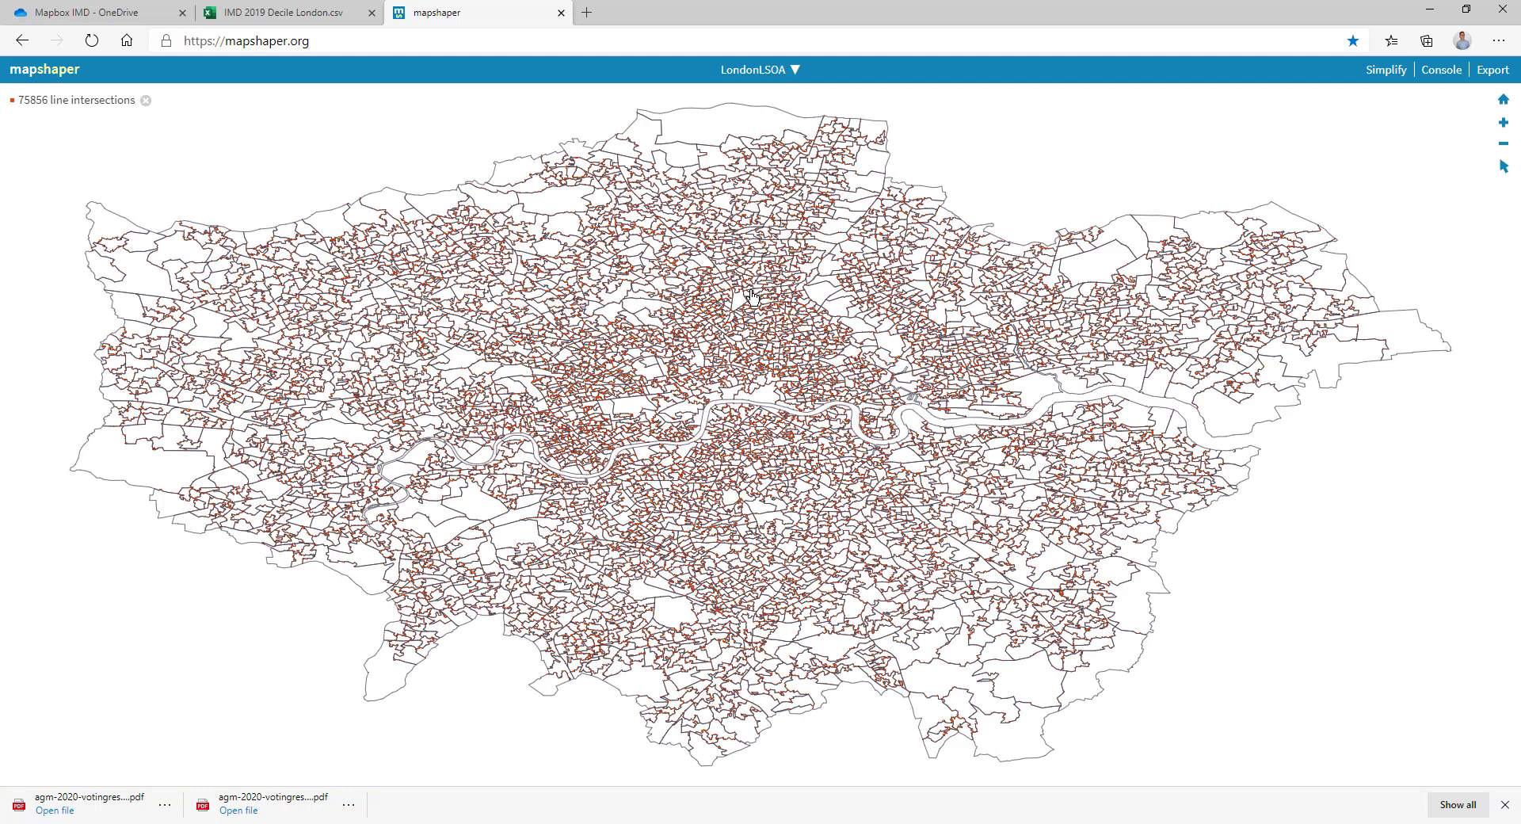
left_click(1447, 73)
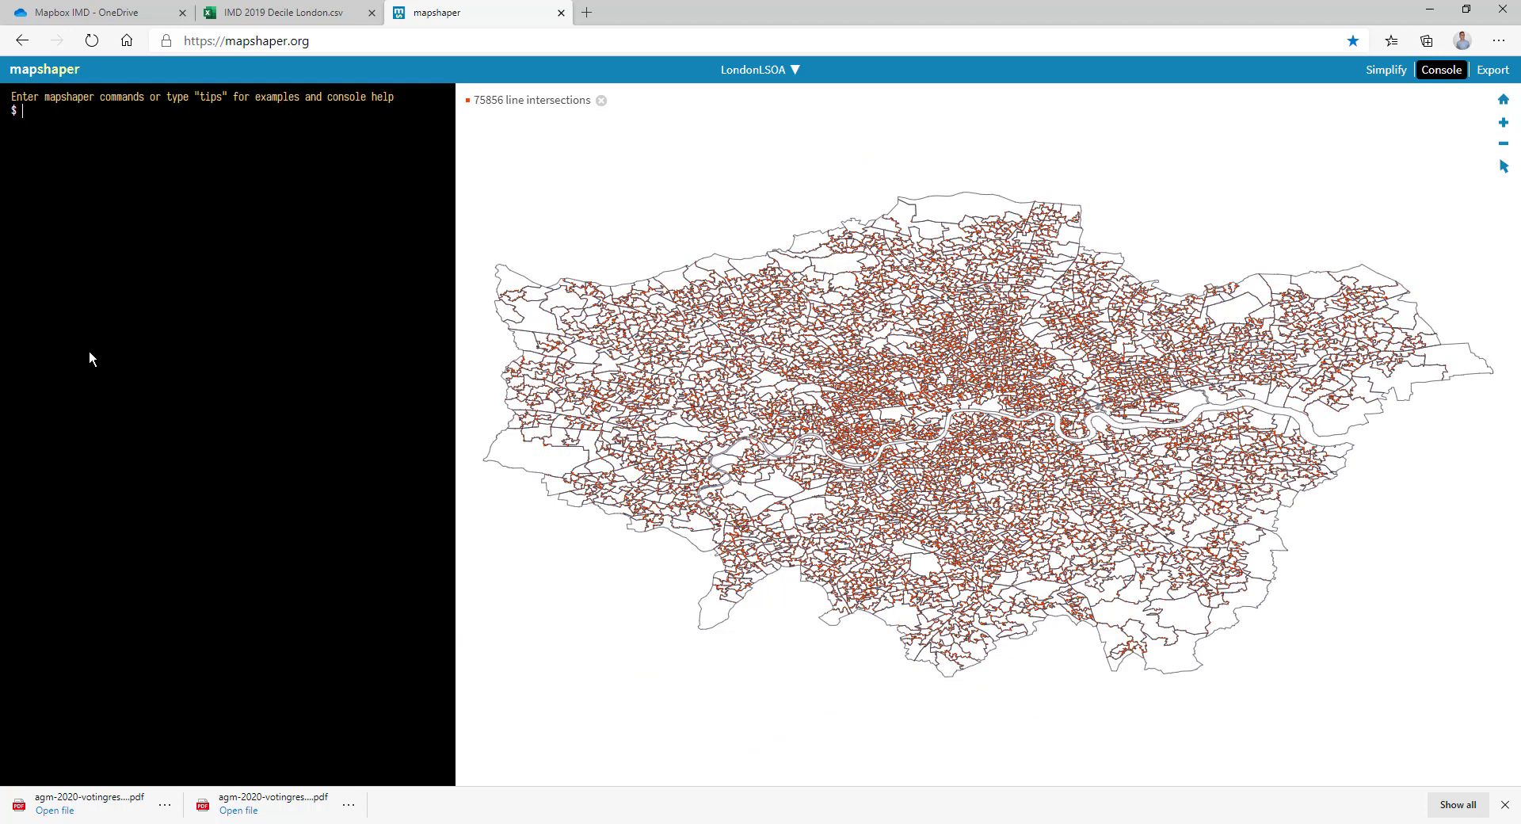
type("info")
key("Return")
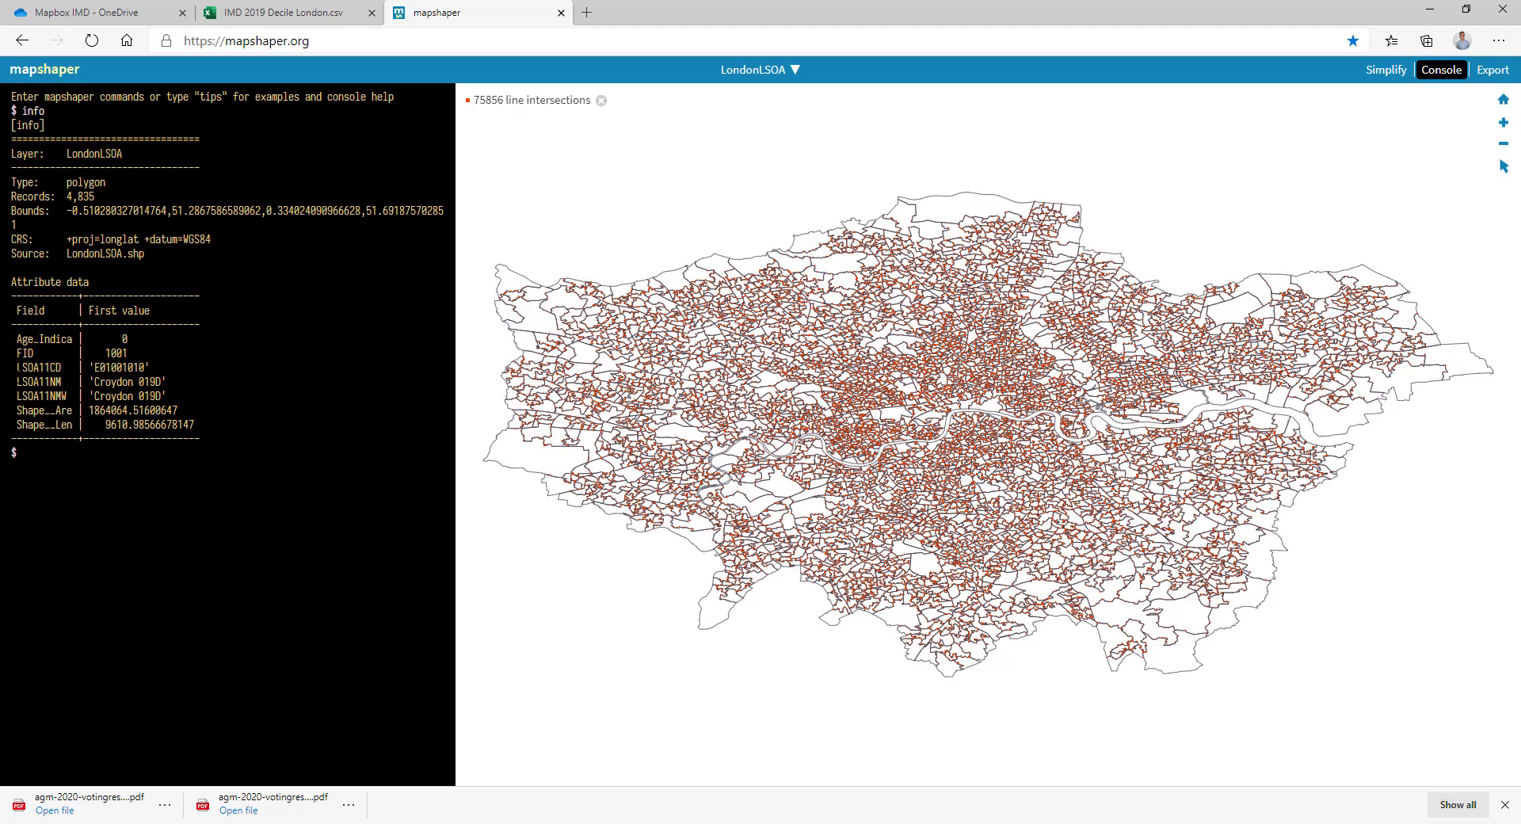
left_click_drag(18, 381, 66, 381)
left_click_drag(89, 381, 162, 381)
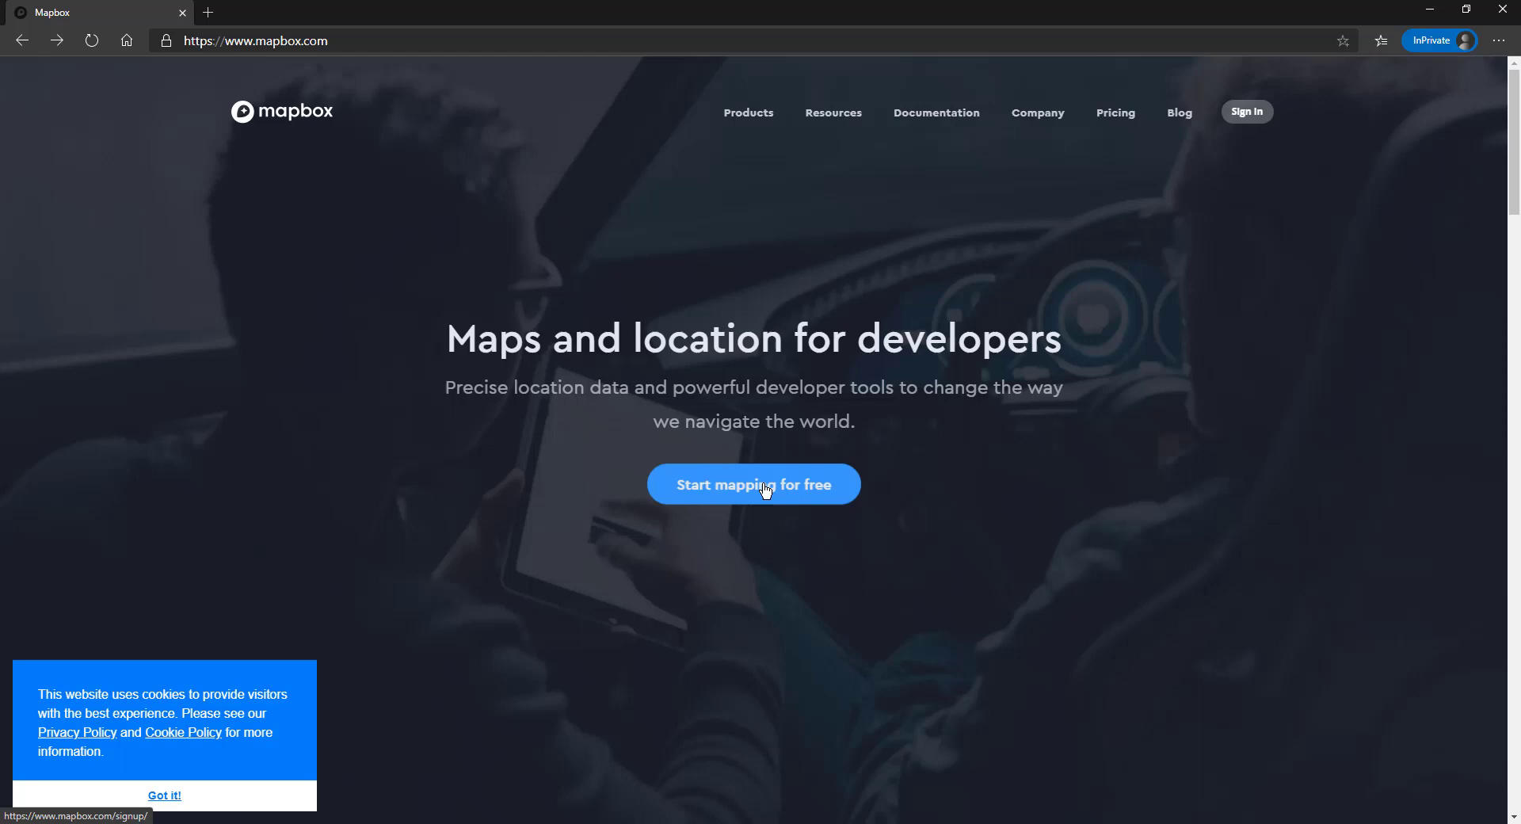
Look at the free Mapbox sign-up form, then switch to the signed-in Mapbox account window.
left_click(764, 490)
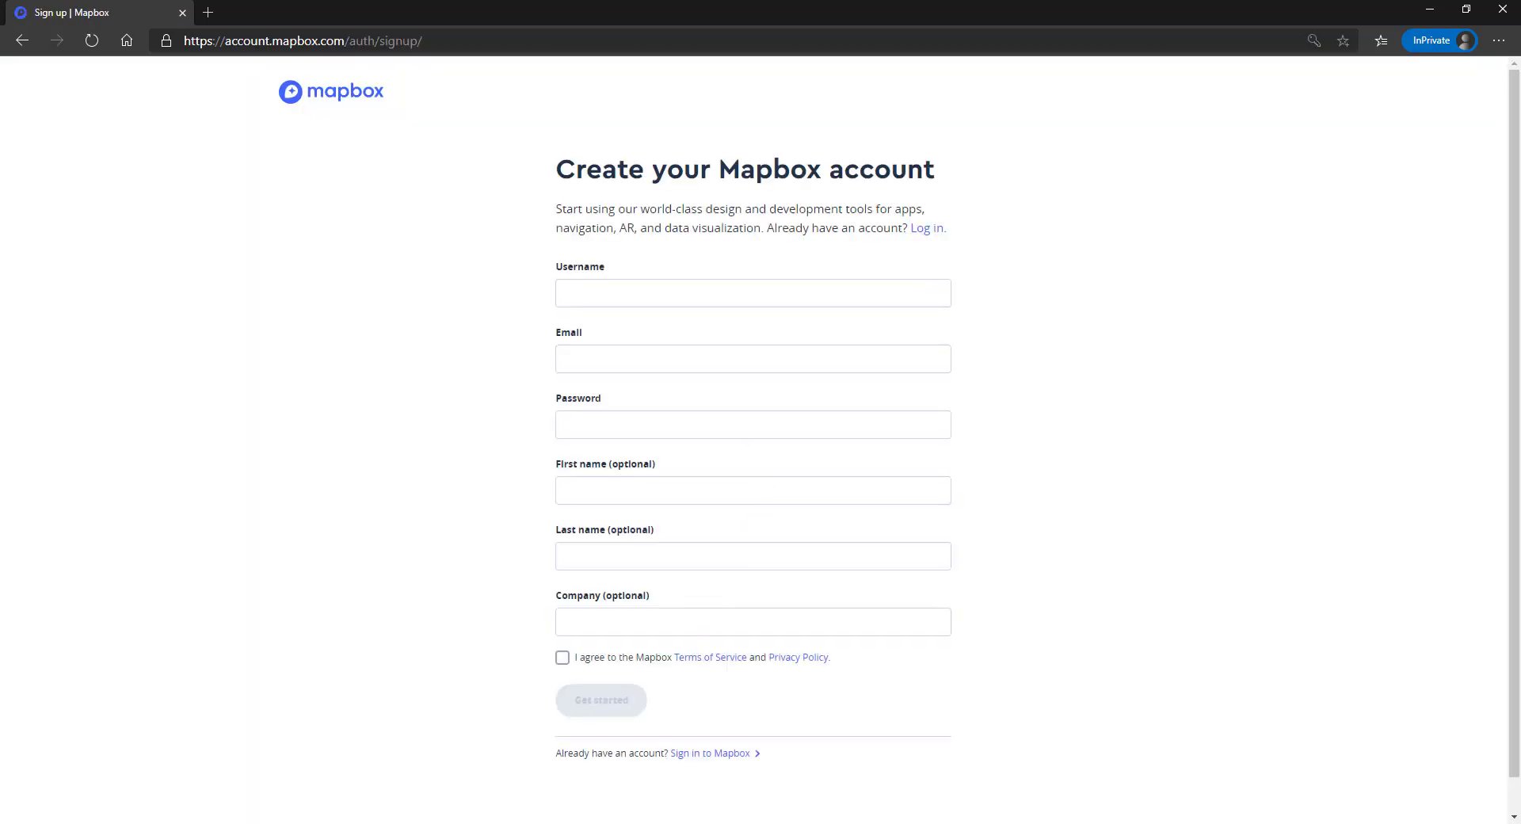
mouse_move(601, 822)
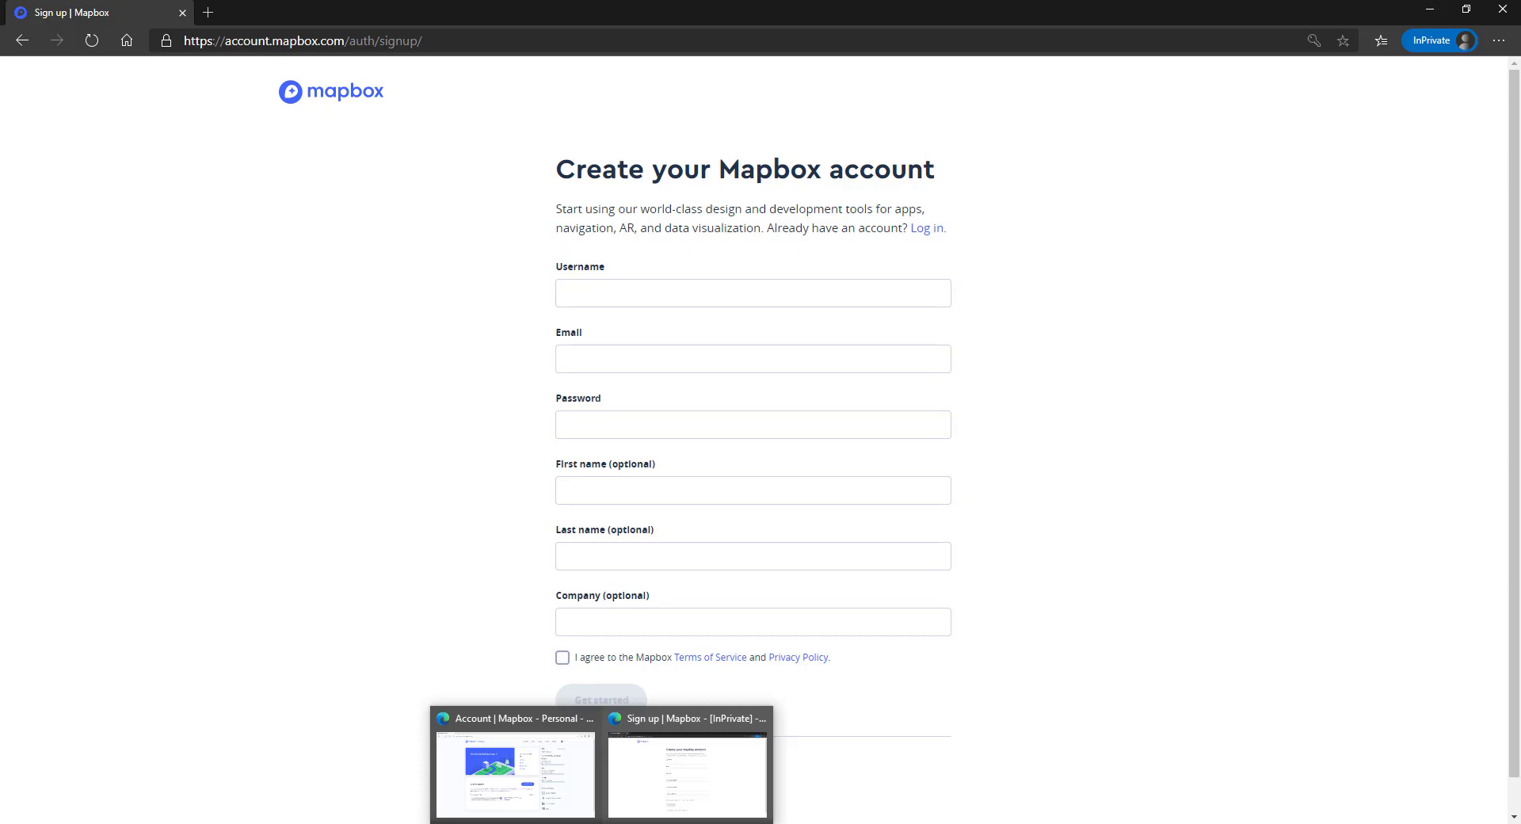
left_click(575, 794)
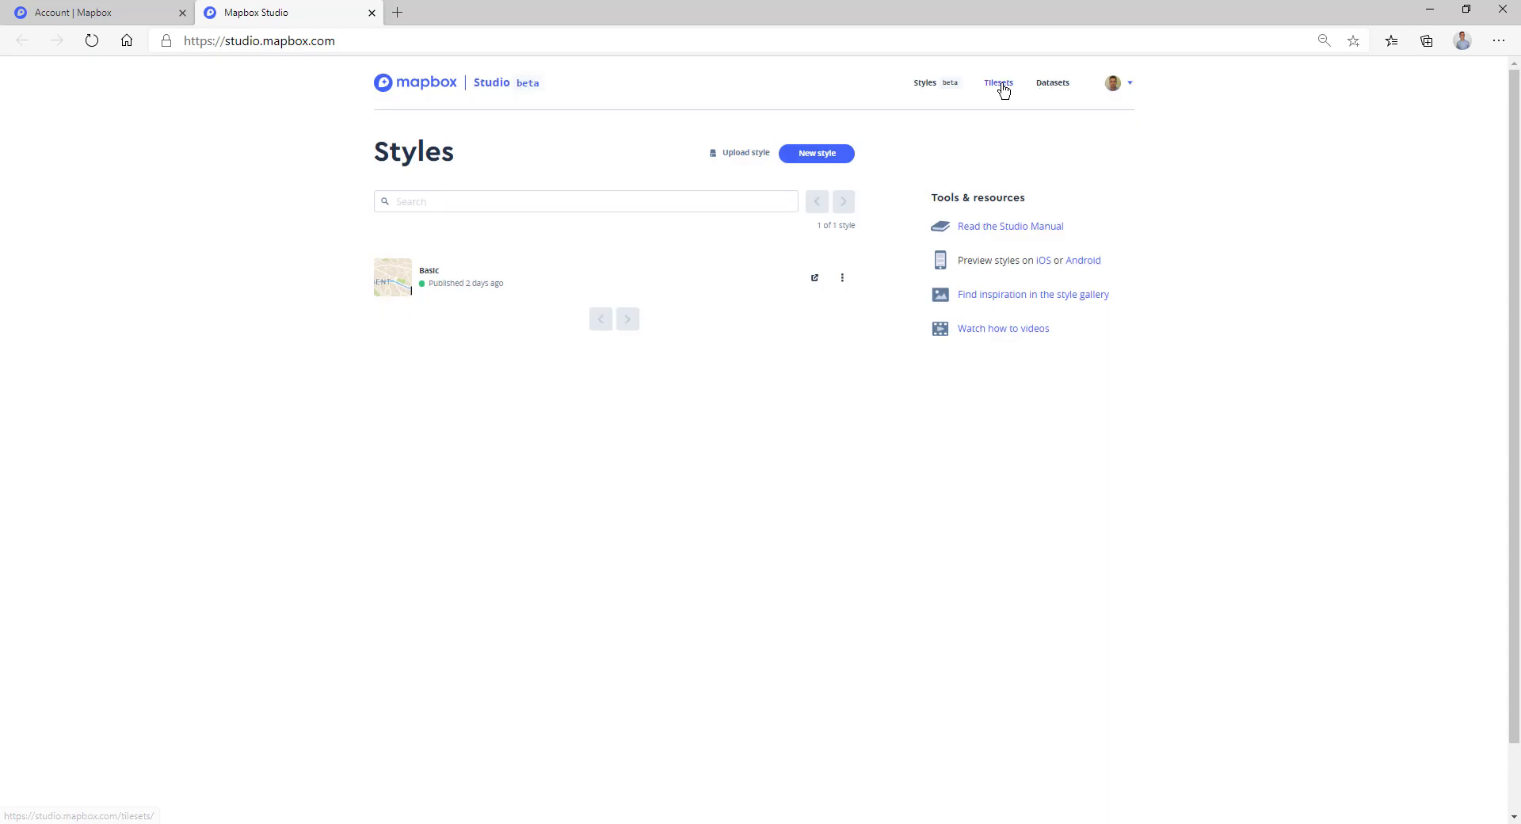
Upload London LSOA Shape.zip as a new Mapbox tileset and find it under Custom tilesets.
left_click(1001, 87)
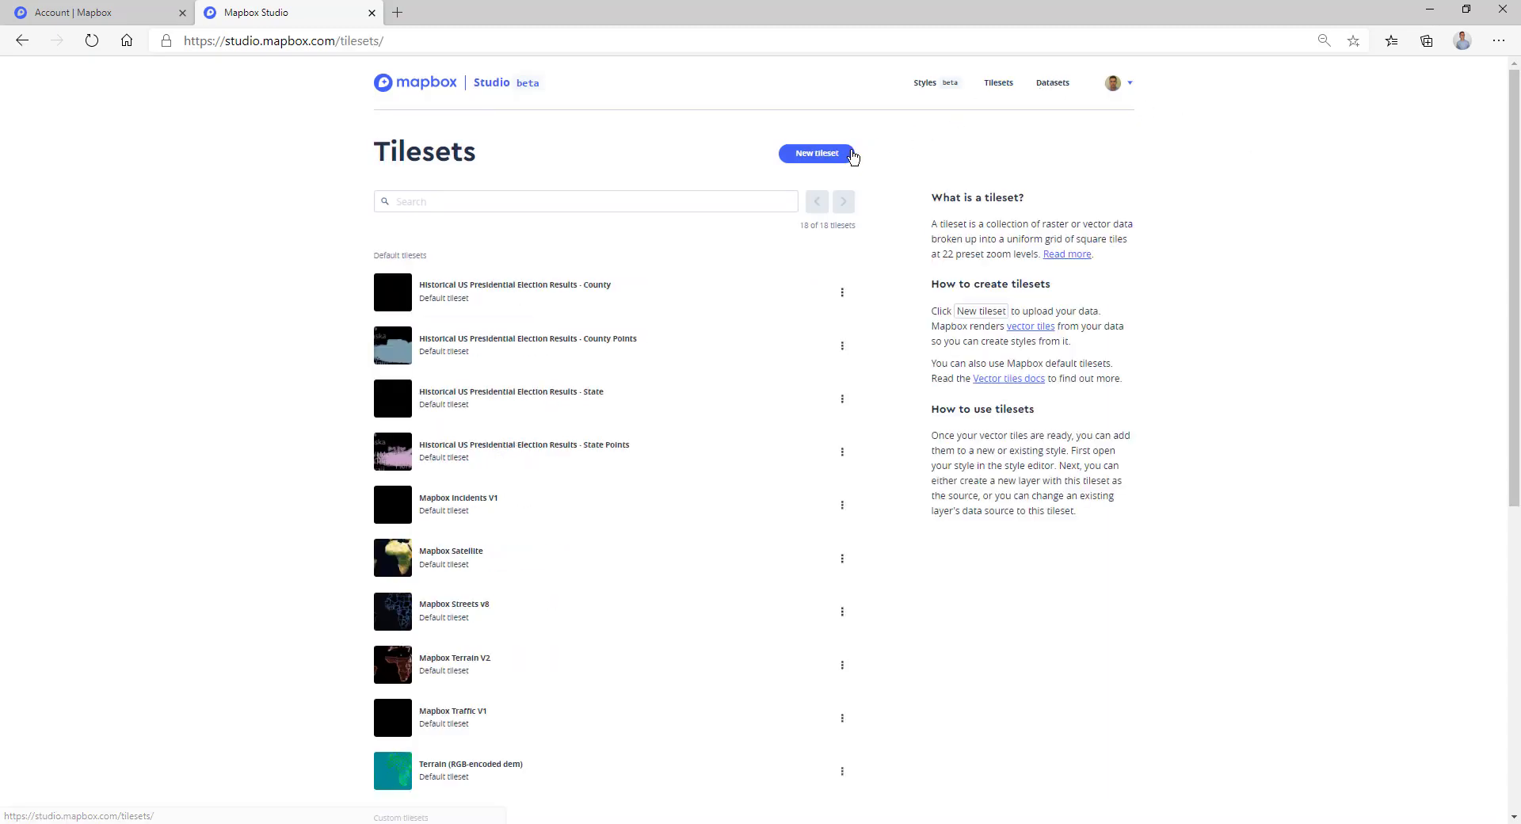
left_click(830, 161)
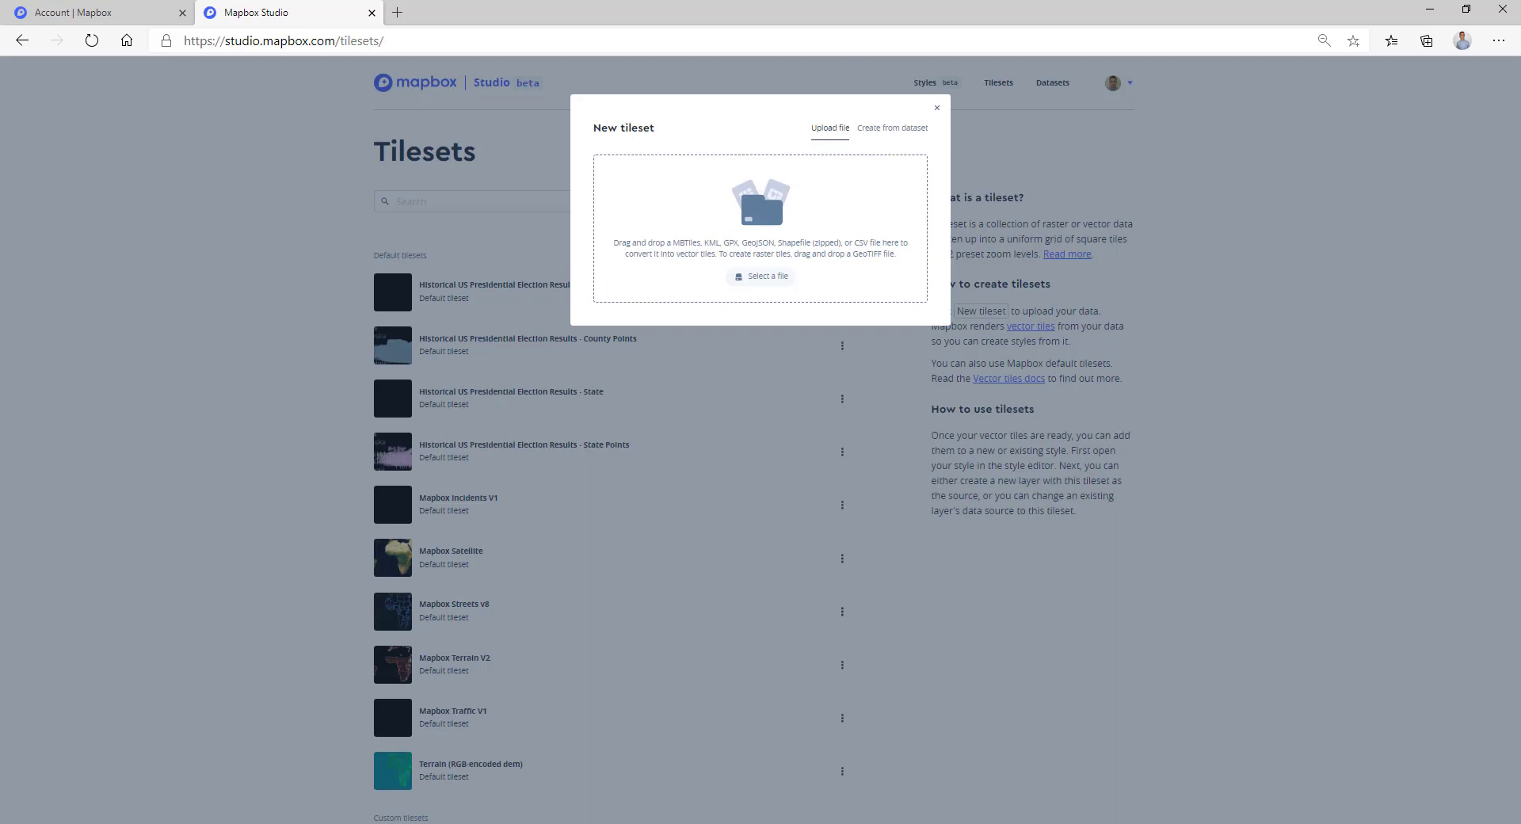
left_click_drag(0, 270, 746, 240)
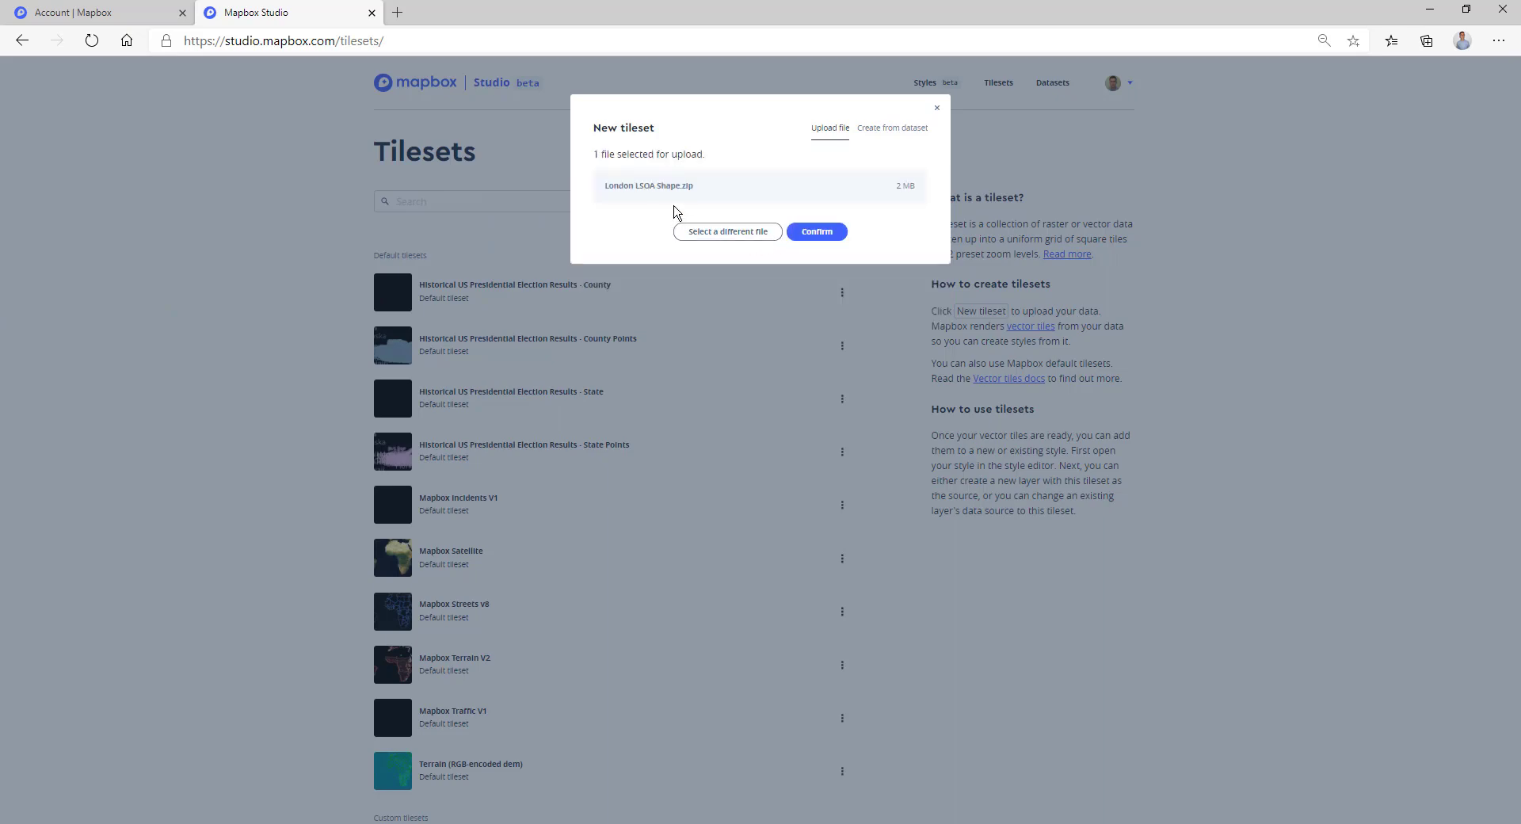
left_click(823, 233)
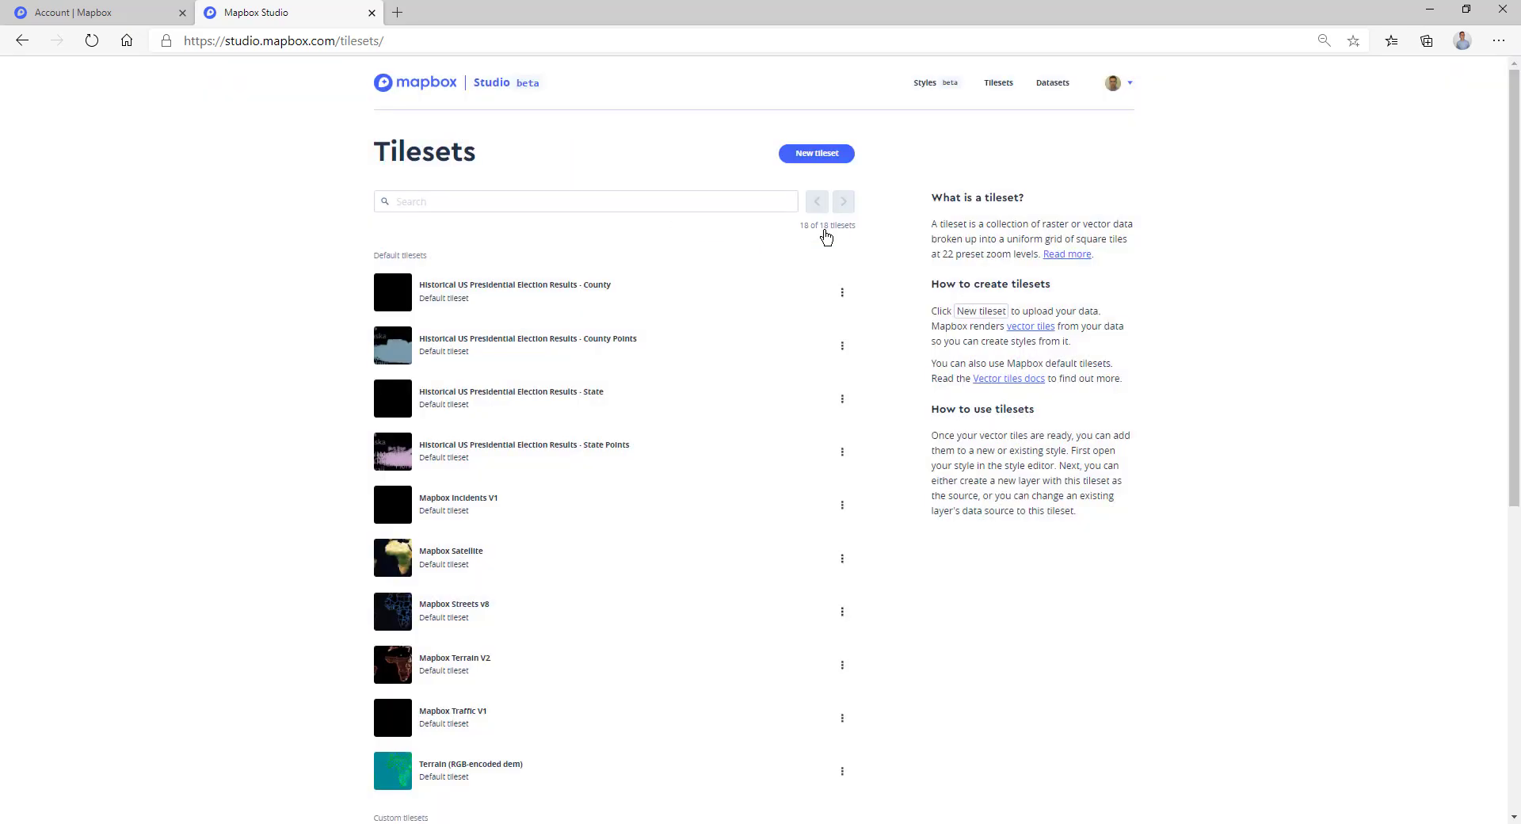
scroll(312, 531, "down", 4)
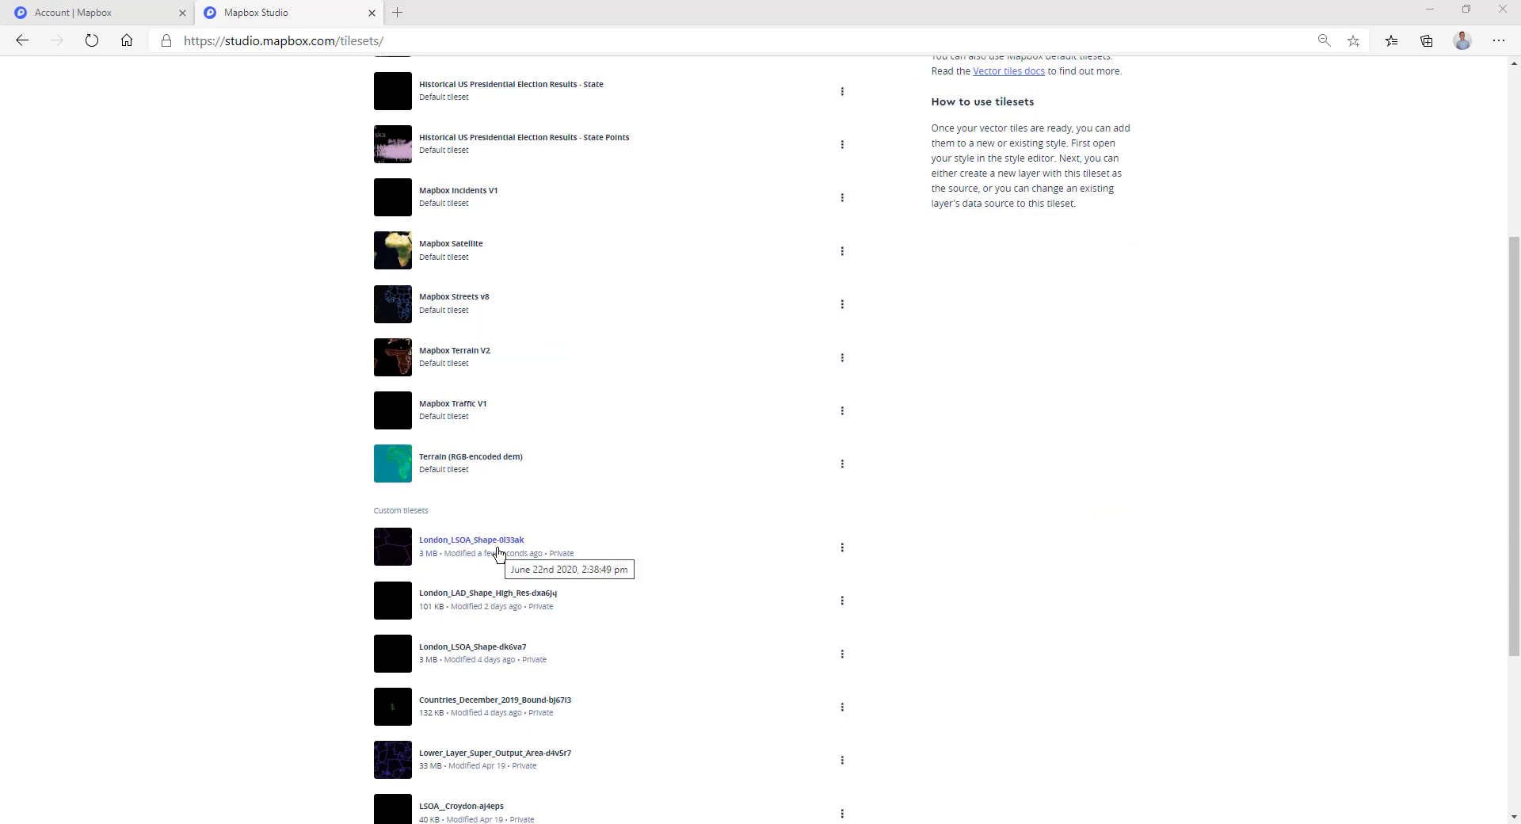
Open London_LSOA_Shape-0l33ak and select its tileset ID, layer name and LSOA11NM property.
left_click(492, 541)
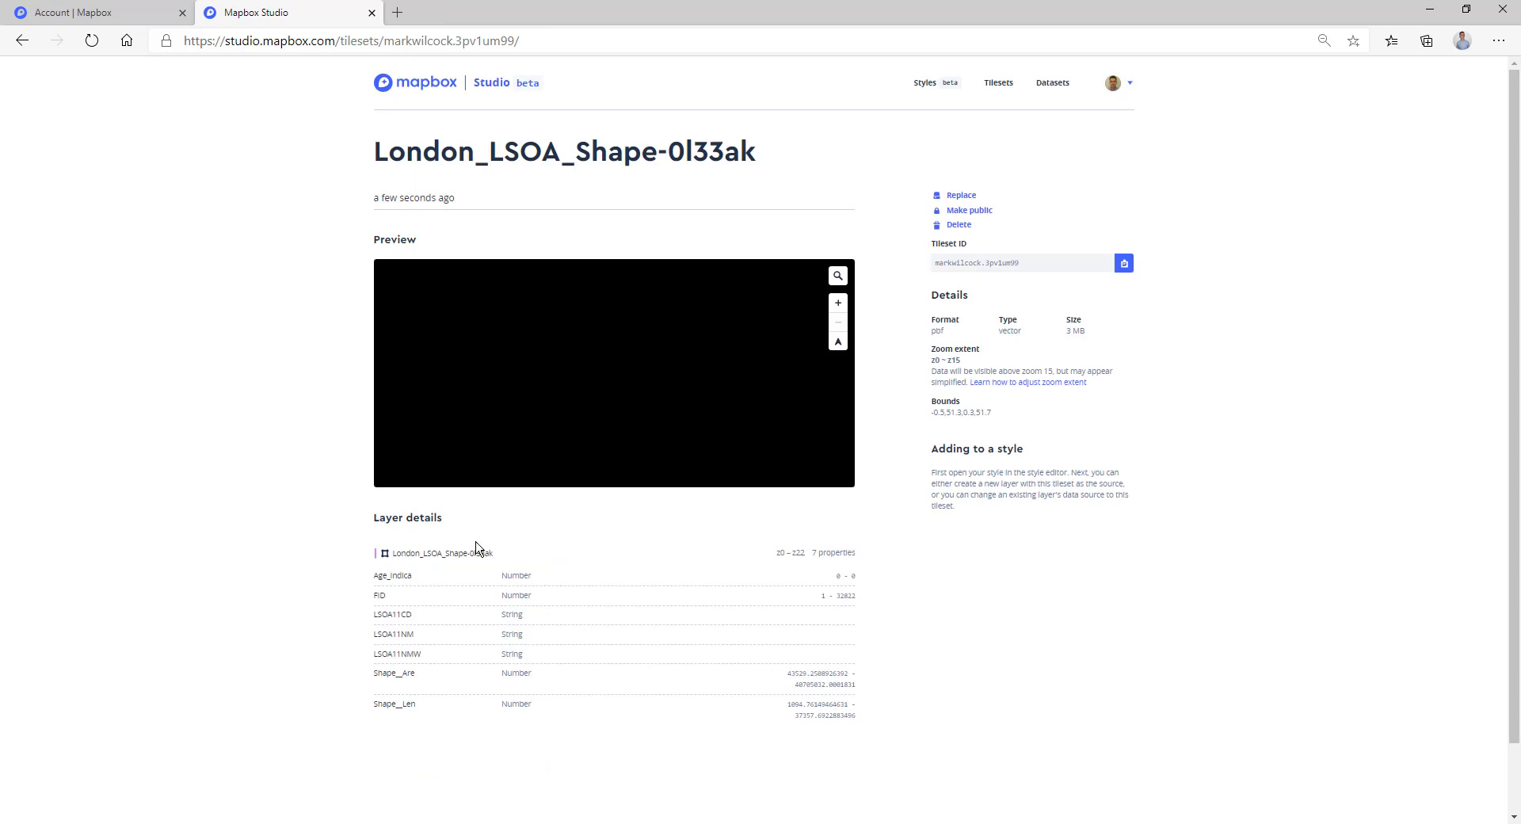
left_click(1029, 267)
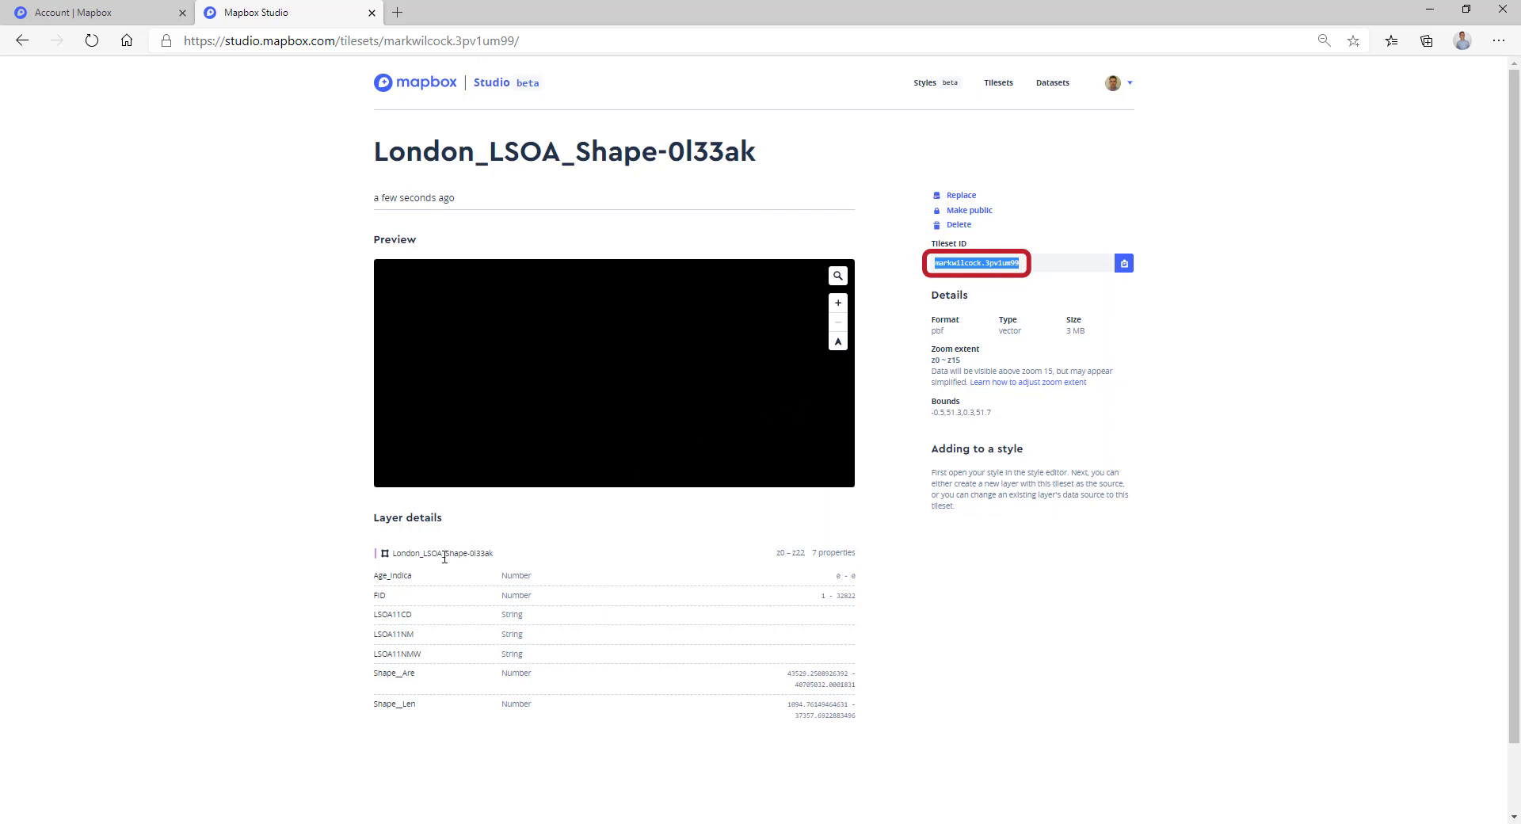
left_click(392, 557)
left_click_drag(392, 557, 511, 558)
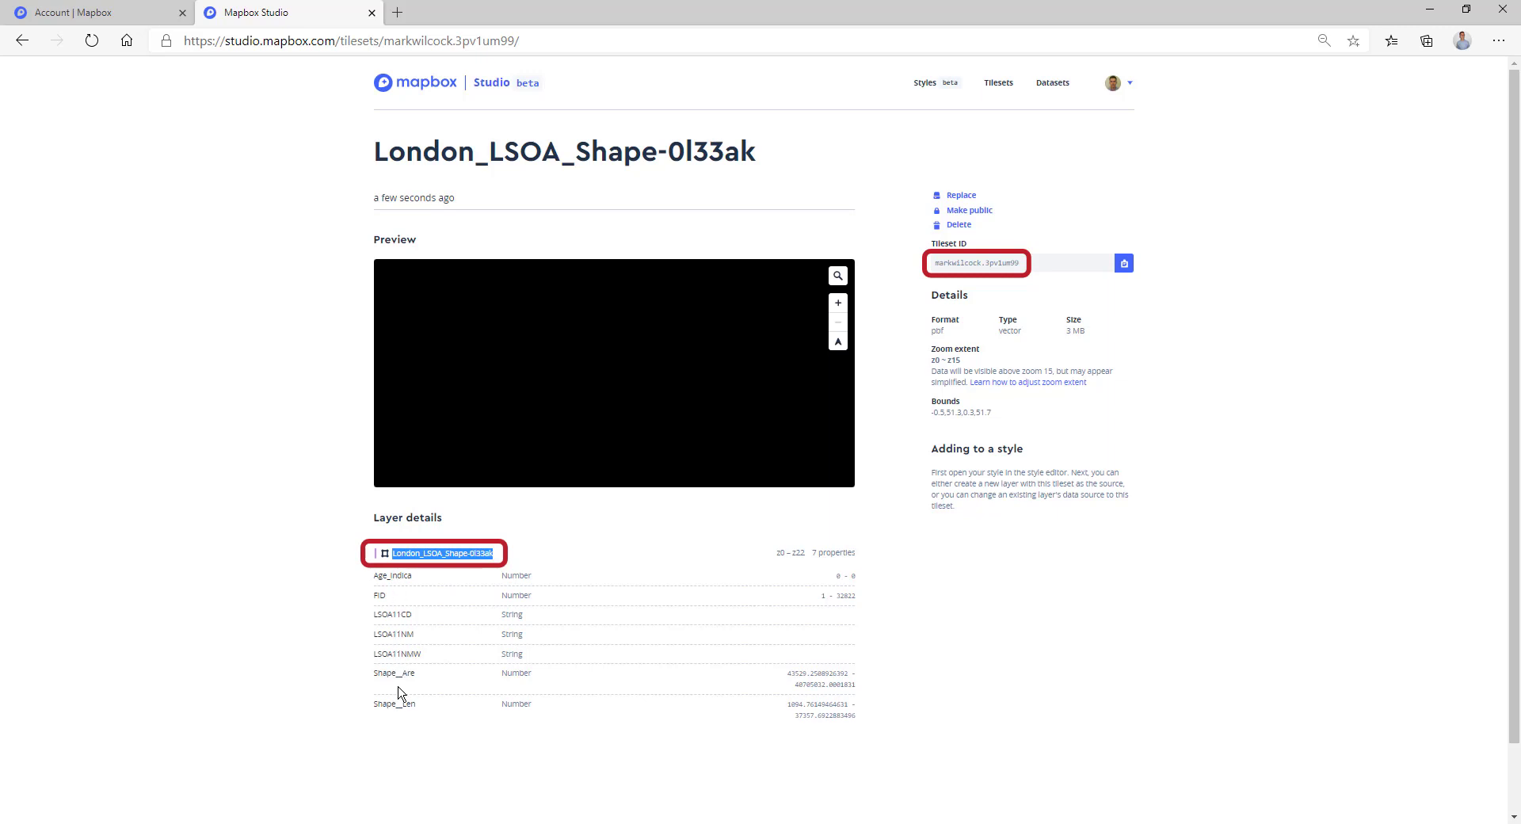
left_click_drag(376, 634, 415, 637)
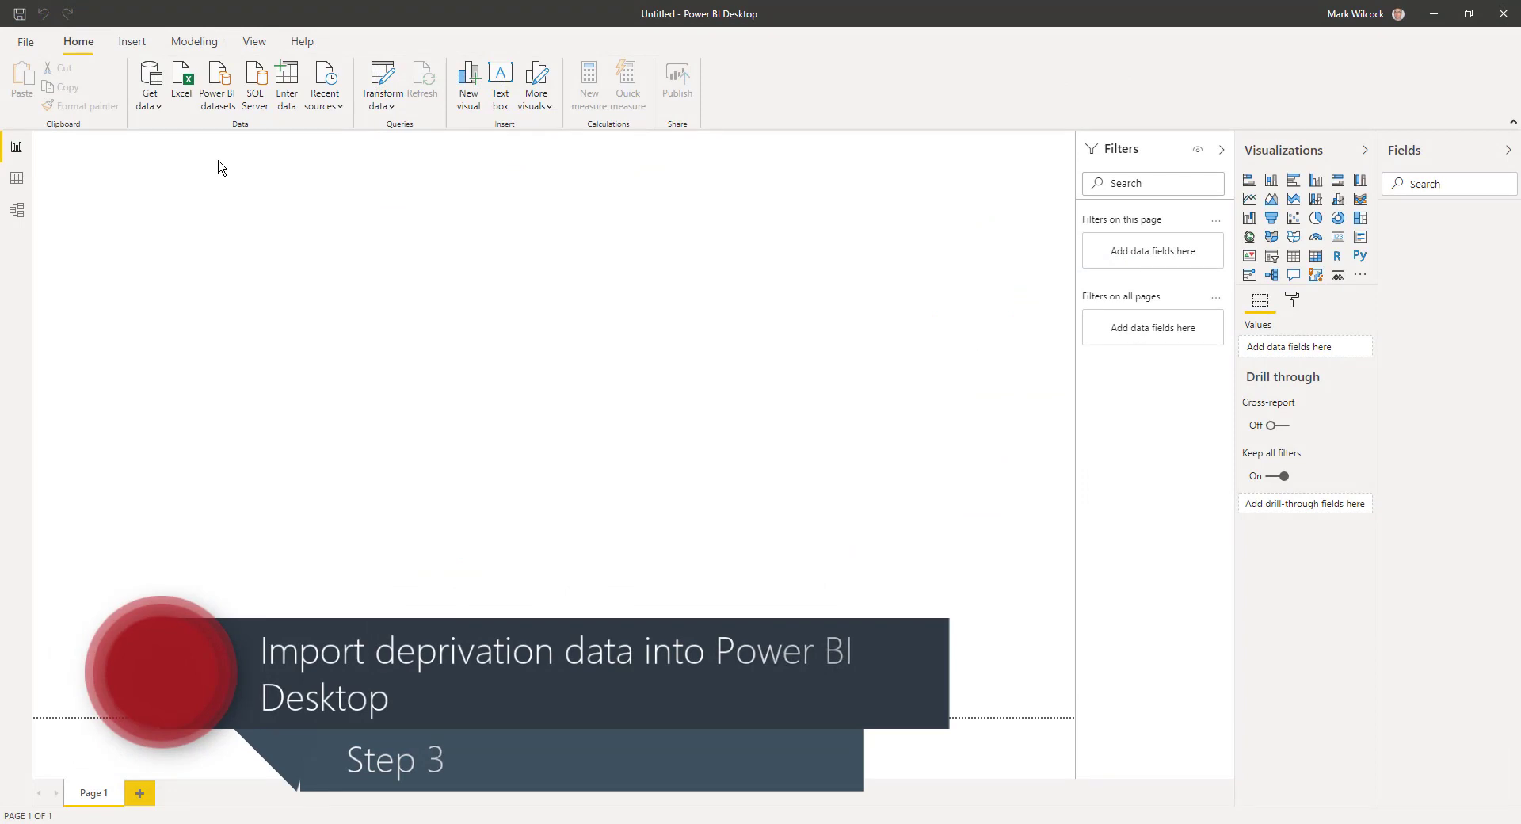
Import IMD 2019 Decile London.csv as Text/CSV and view its 4,835 rows in Data view.
left_click(150, 101)
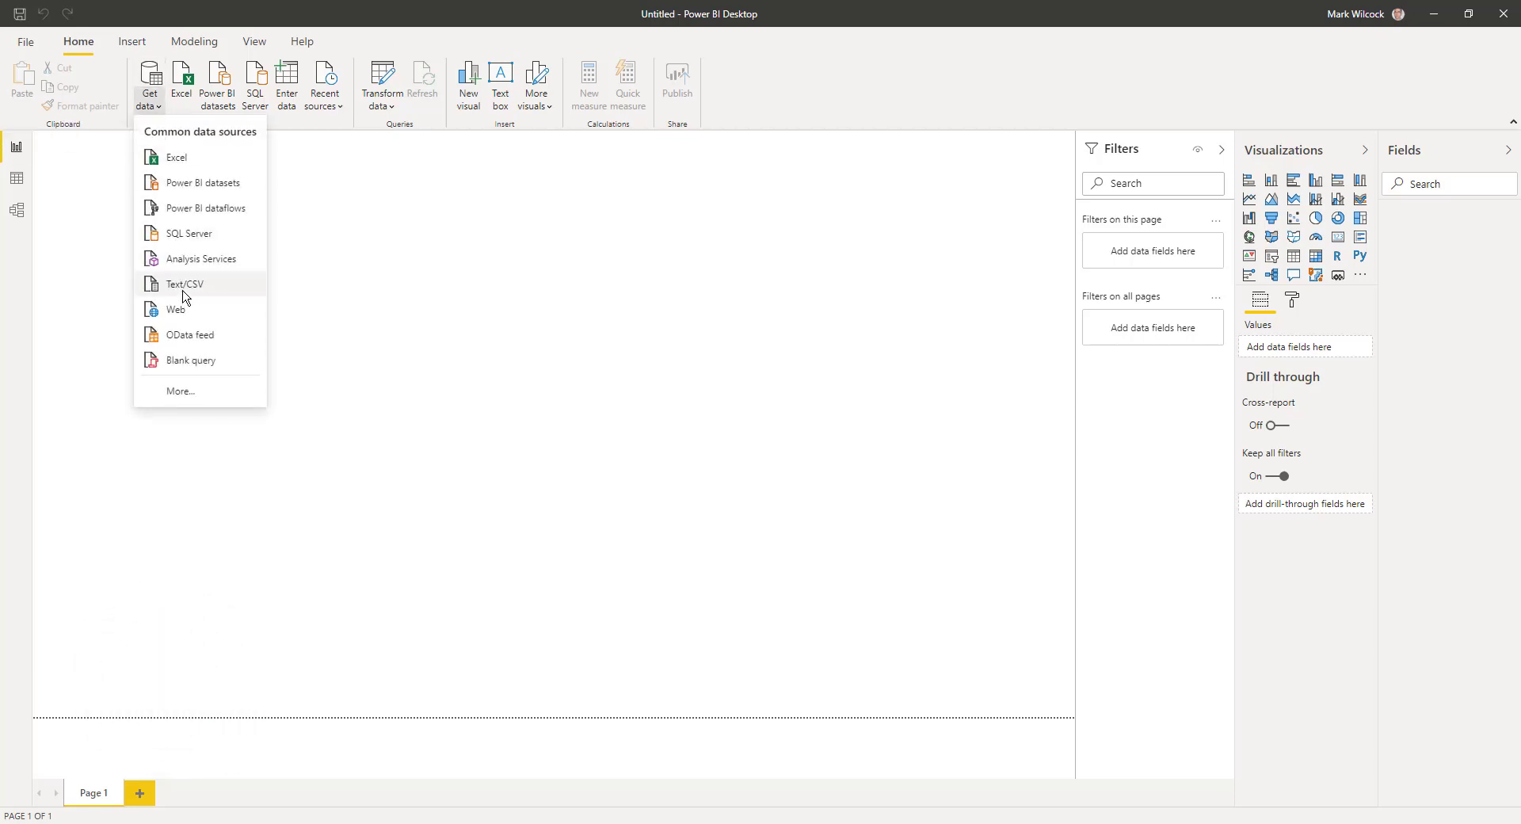
left_click(184, 292)
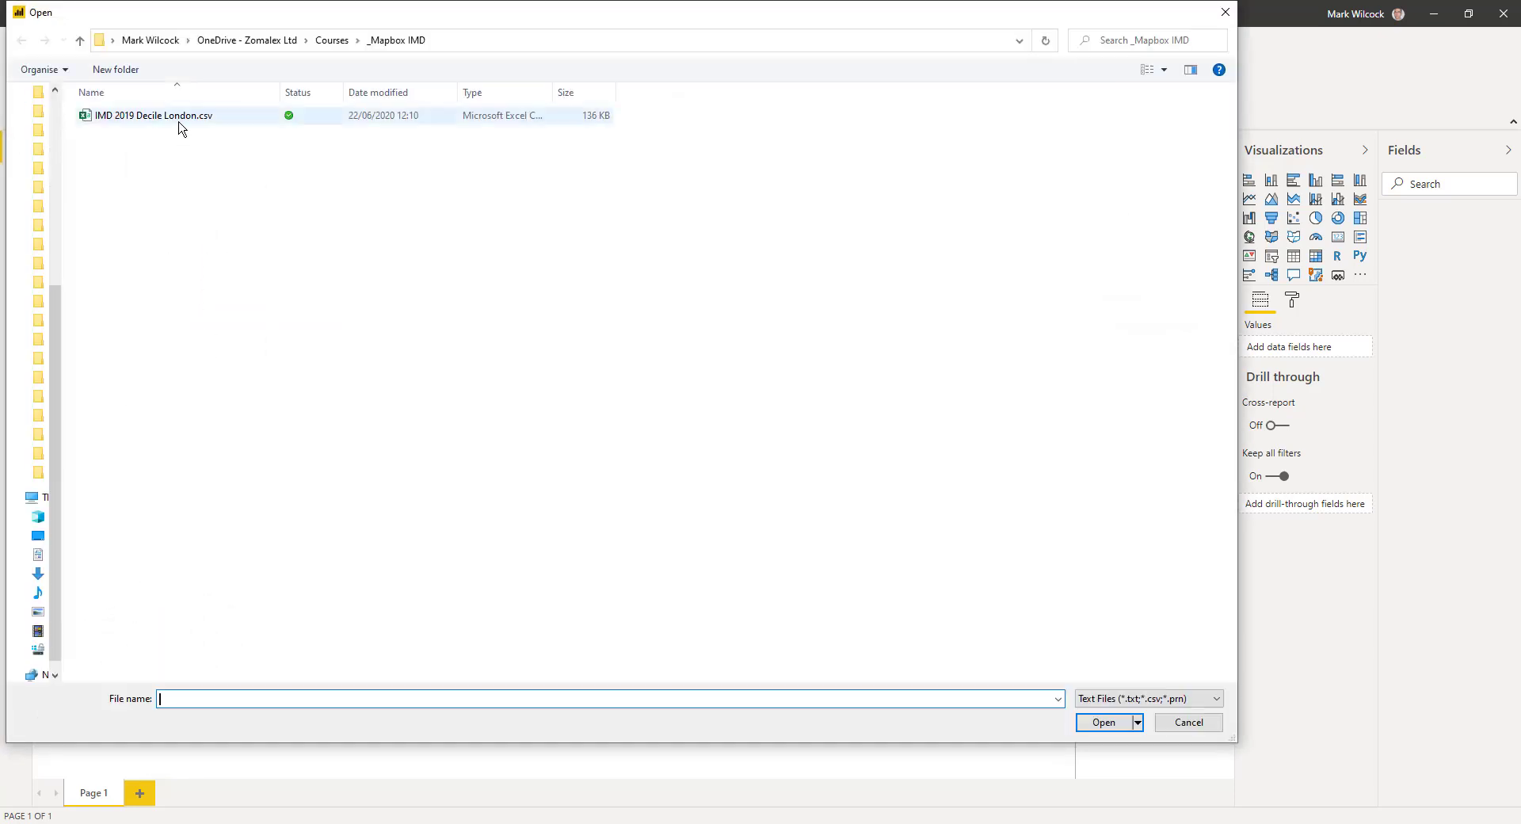
left_click(182, 117)
left_click(1104, 723)
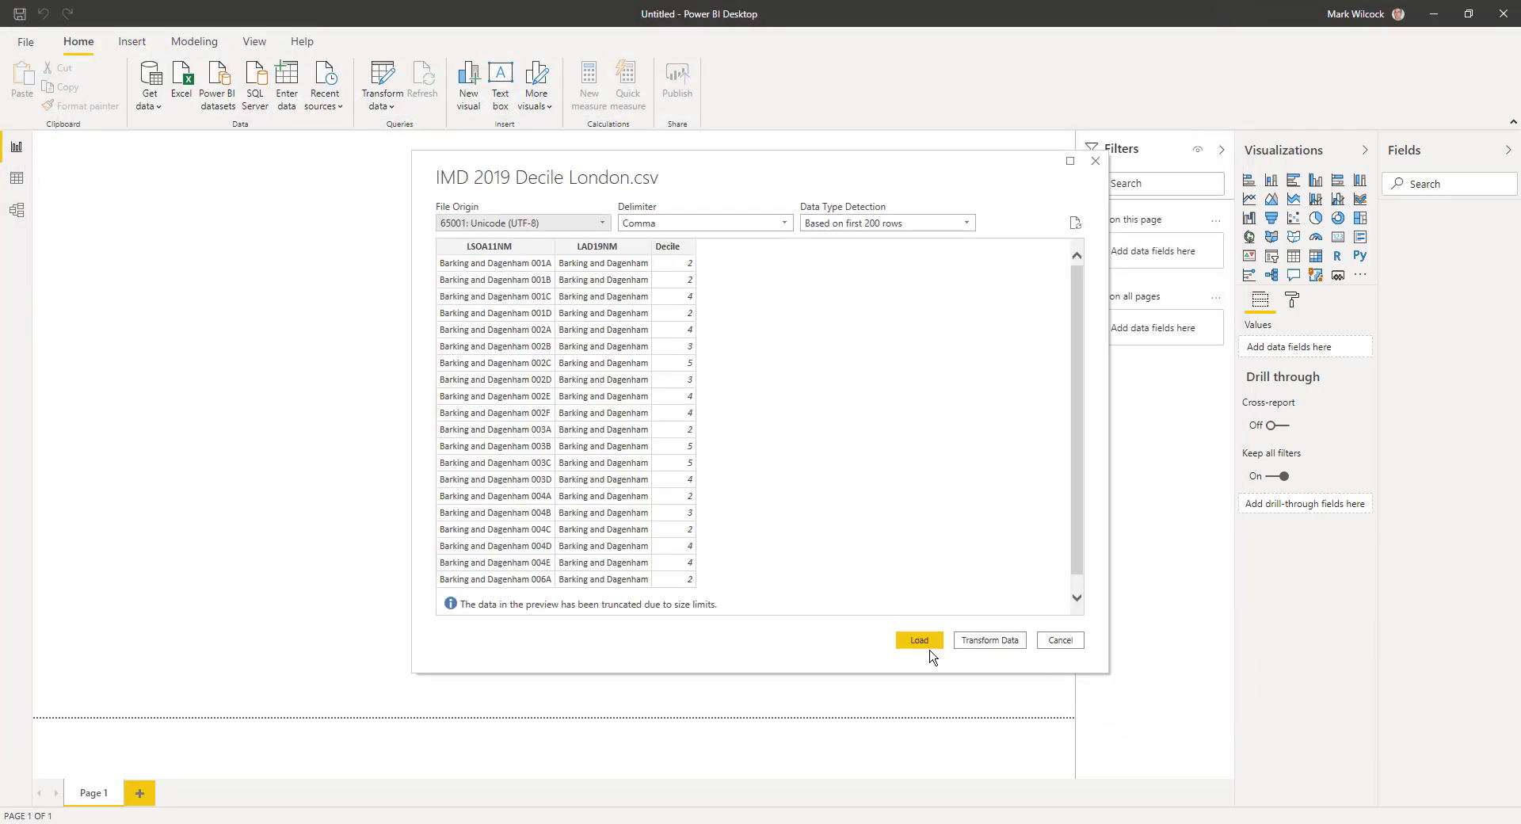
left_click(919, 640)
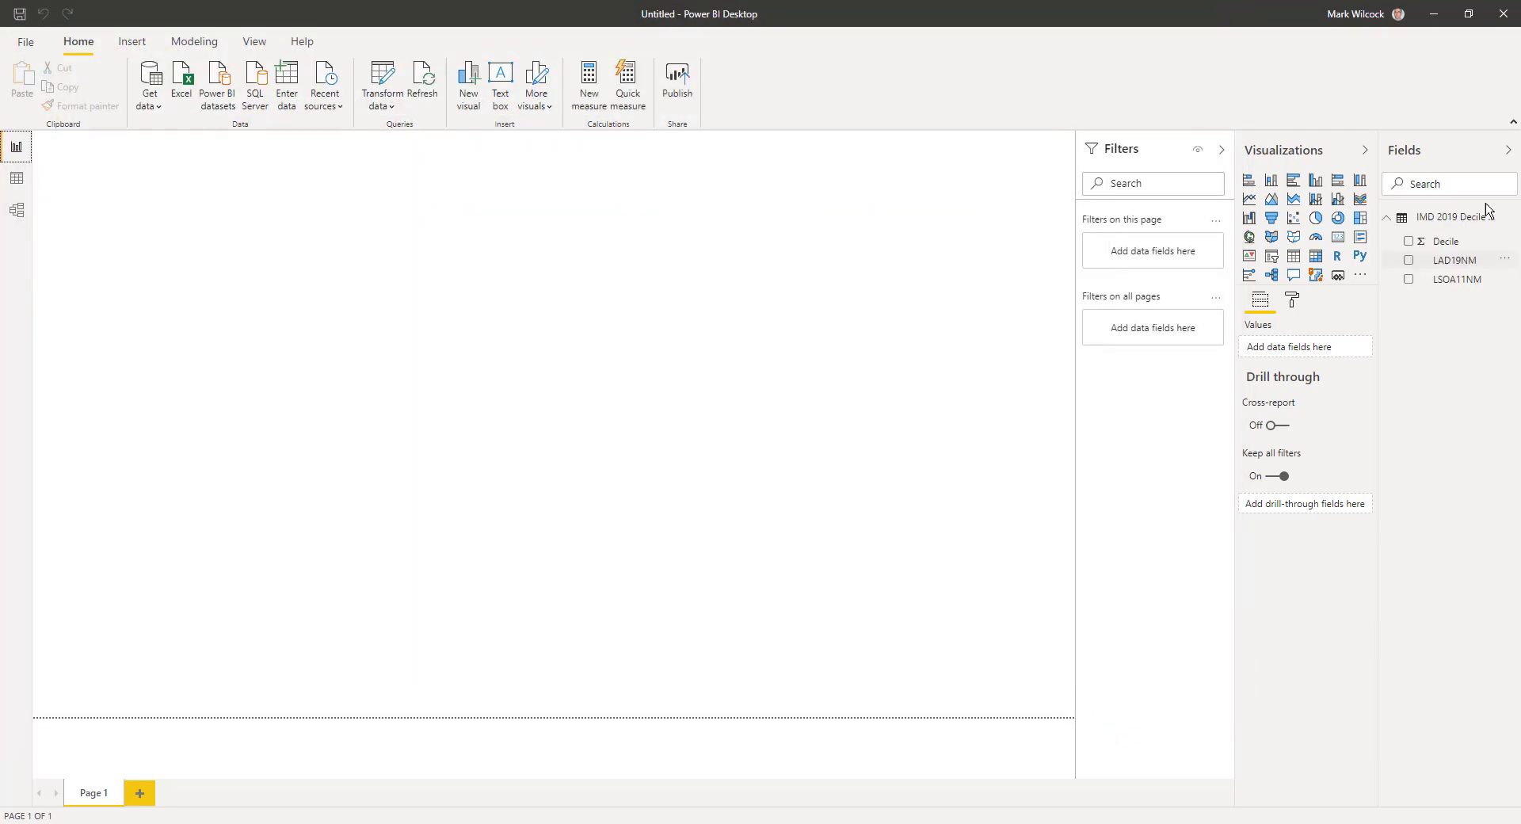
left_click(16, 178)
left_click(1411, 279)
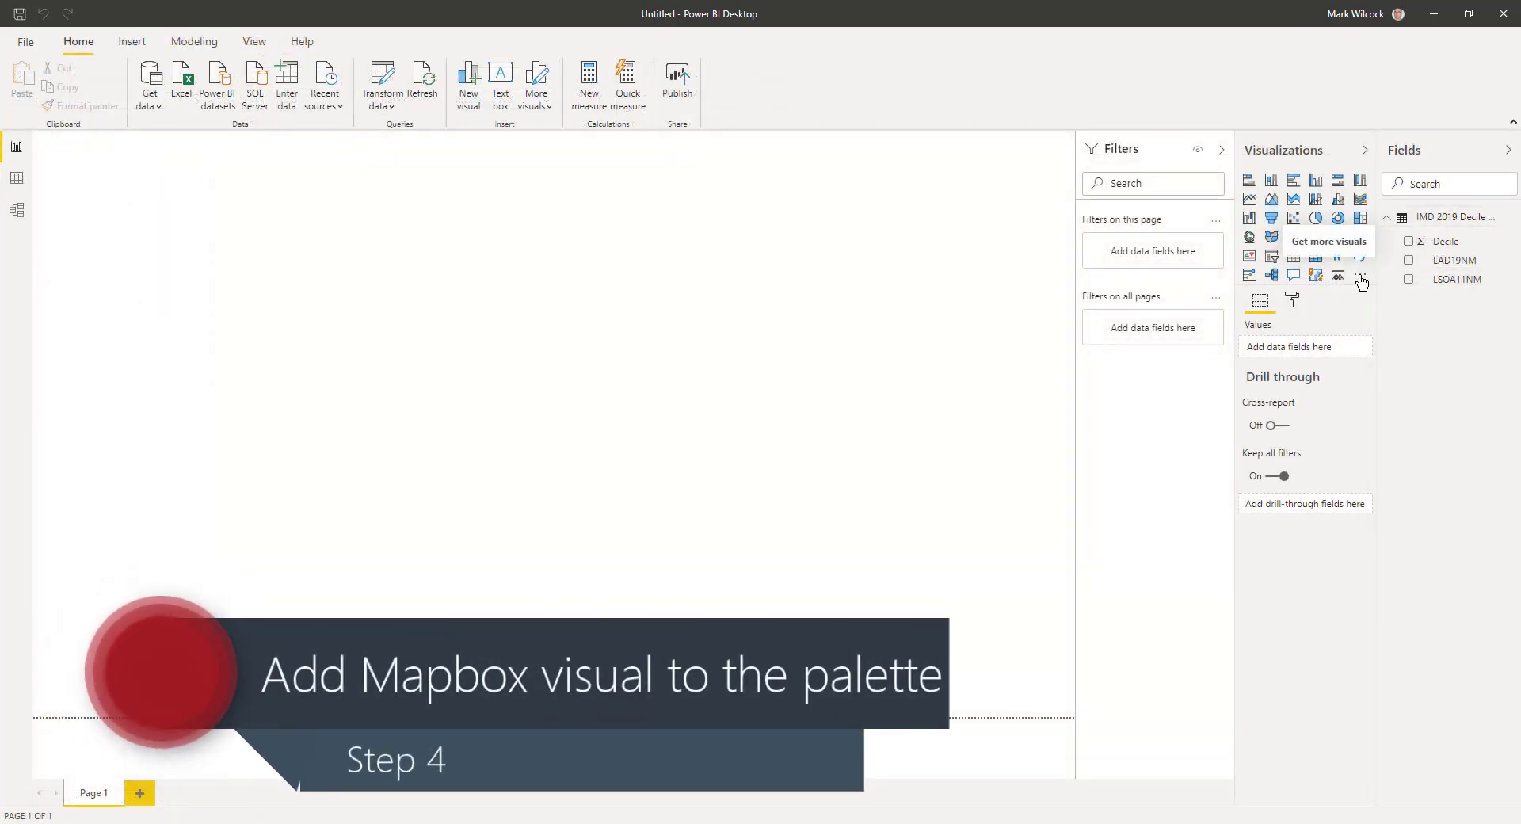
Search the visuals marketplace for 'mapbox' and add the Mapbox Visual to the report.
left_click(1361, 279)
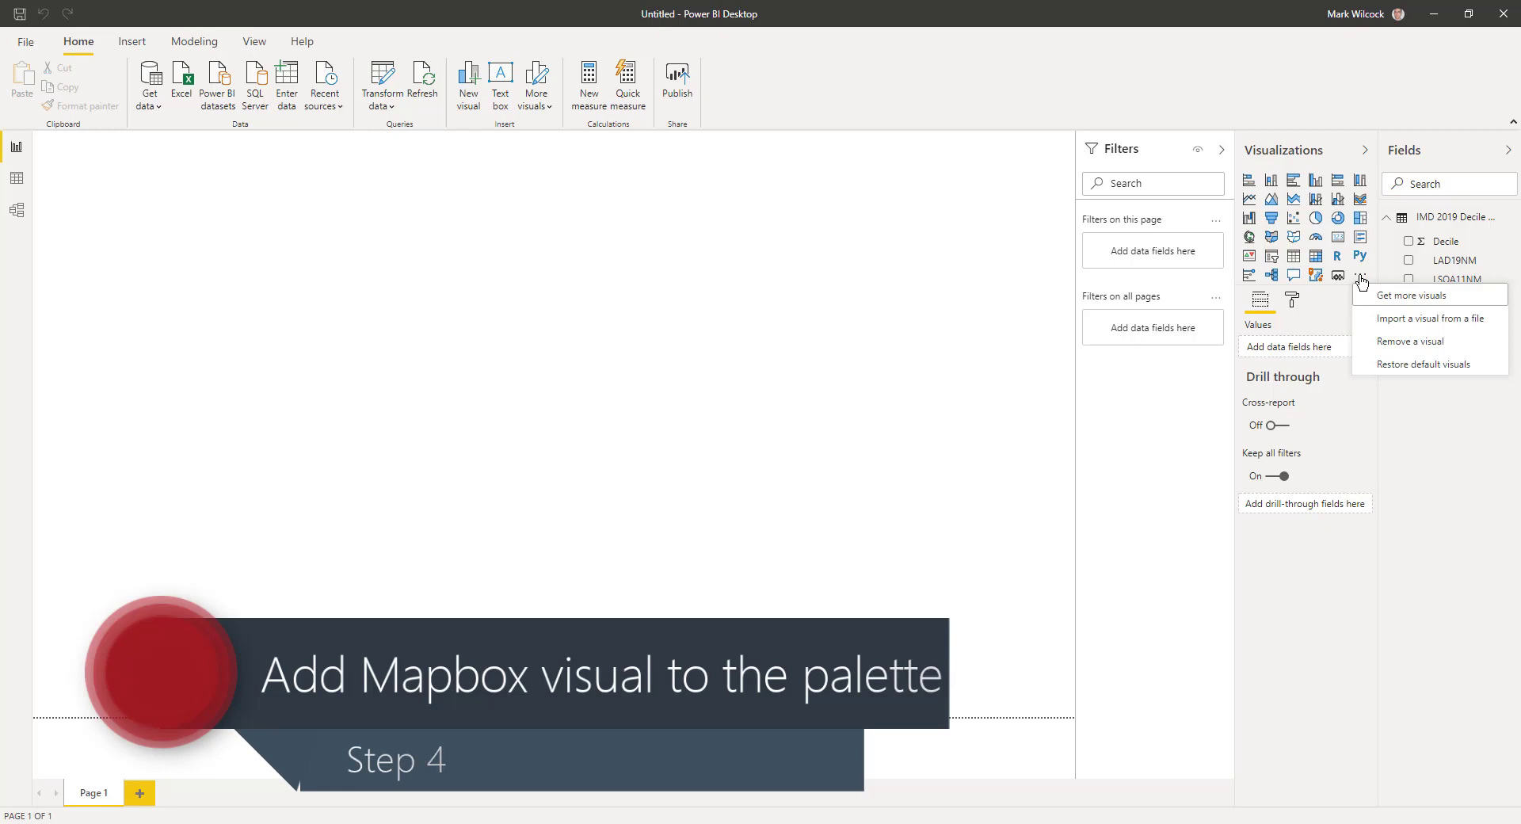
left_click(1390, 295)
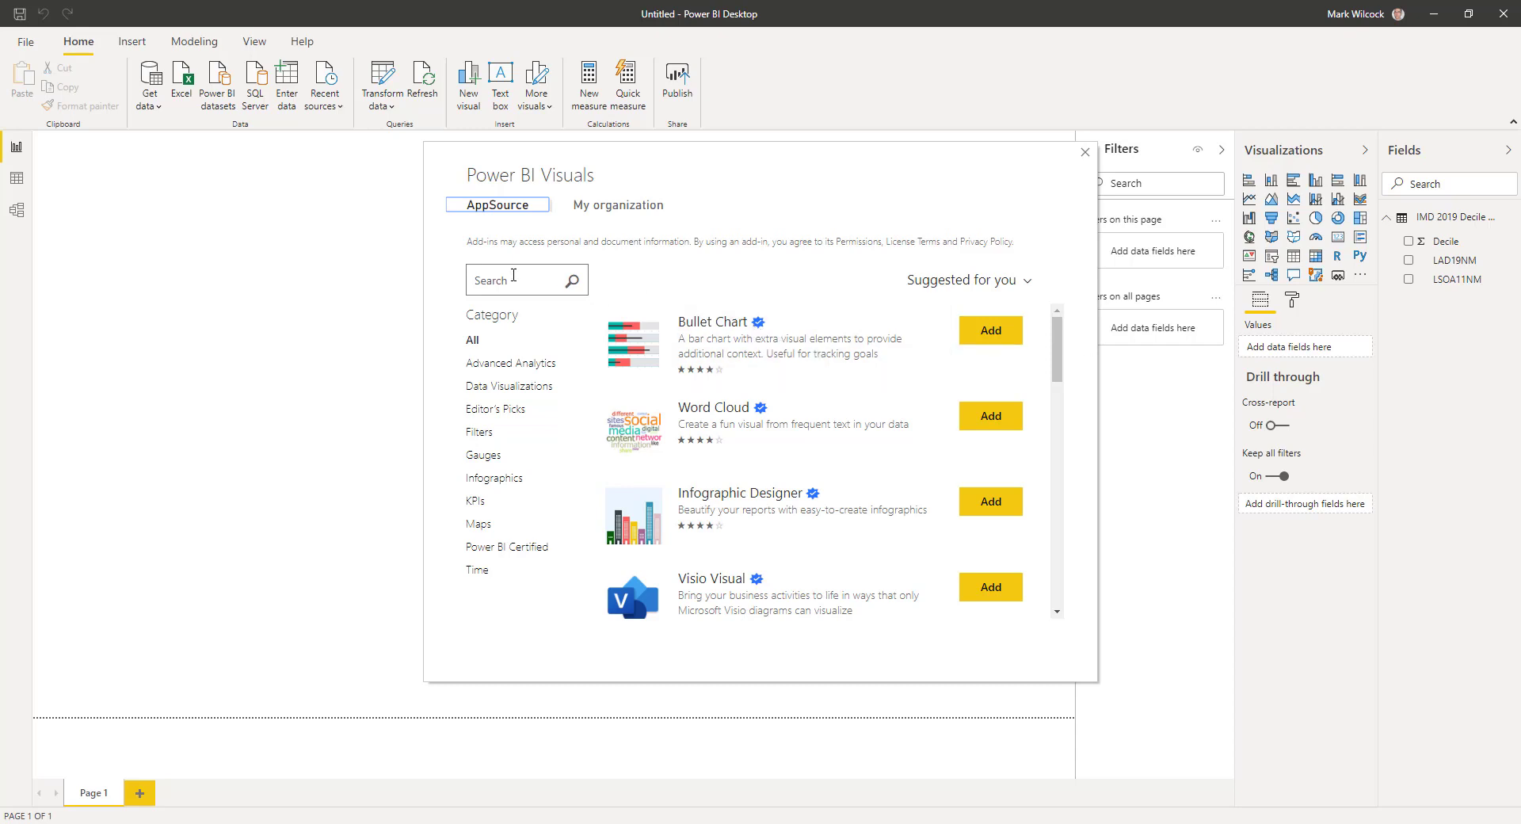
left_click(512, 275)
type("mapbox")
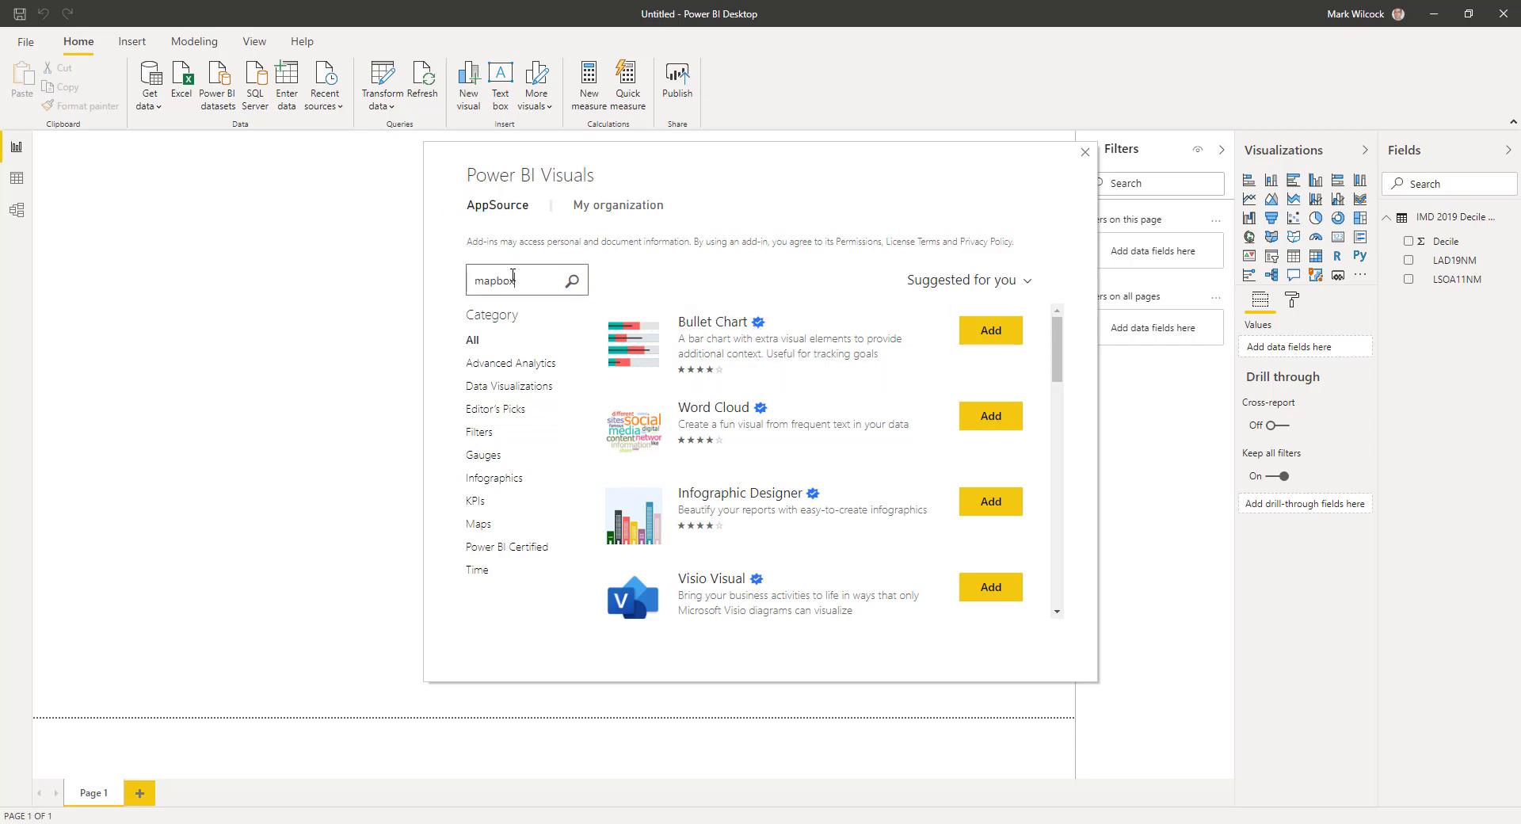
key("Return")
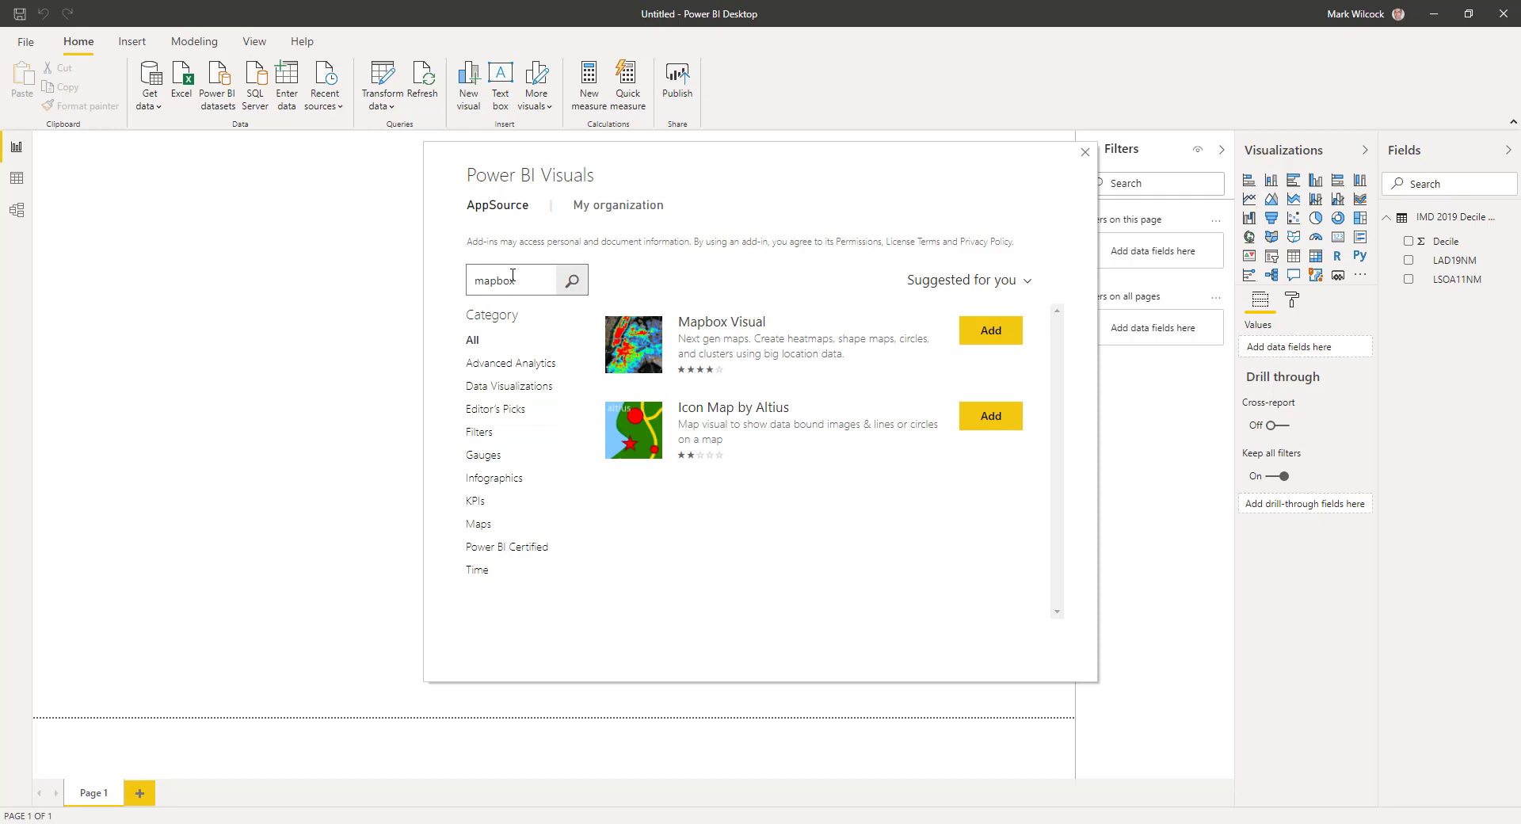
left_click(990, 331)
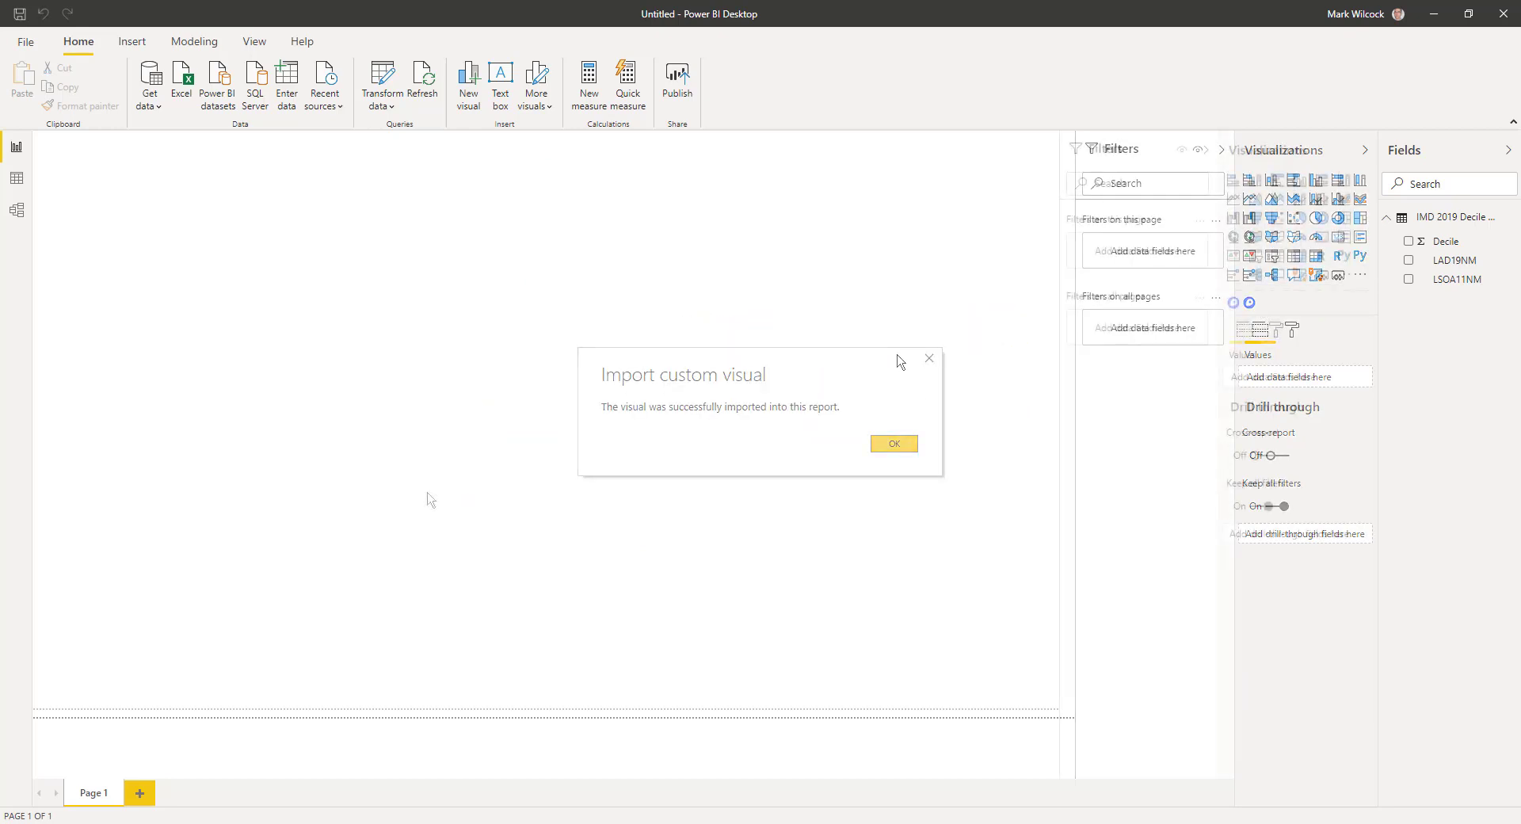
key("Return")
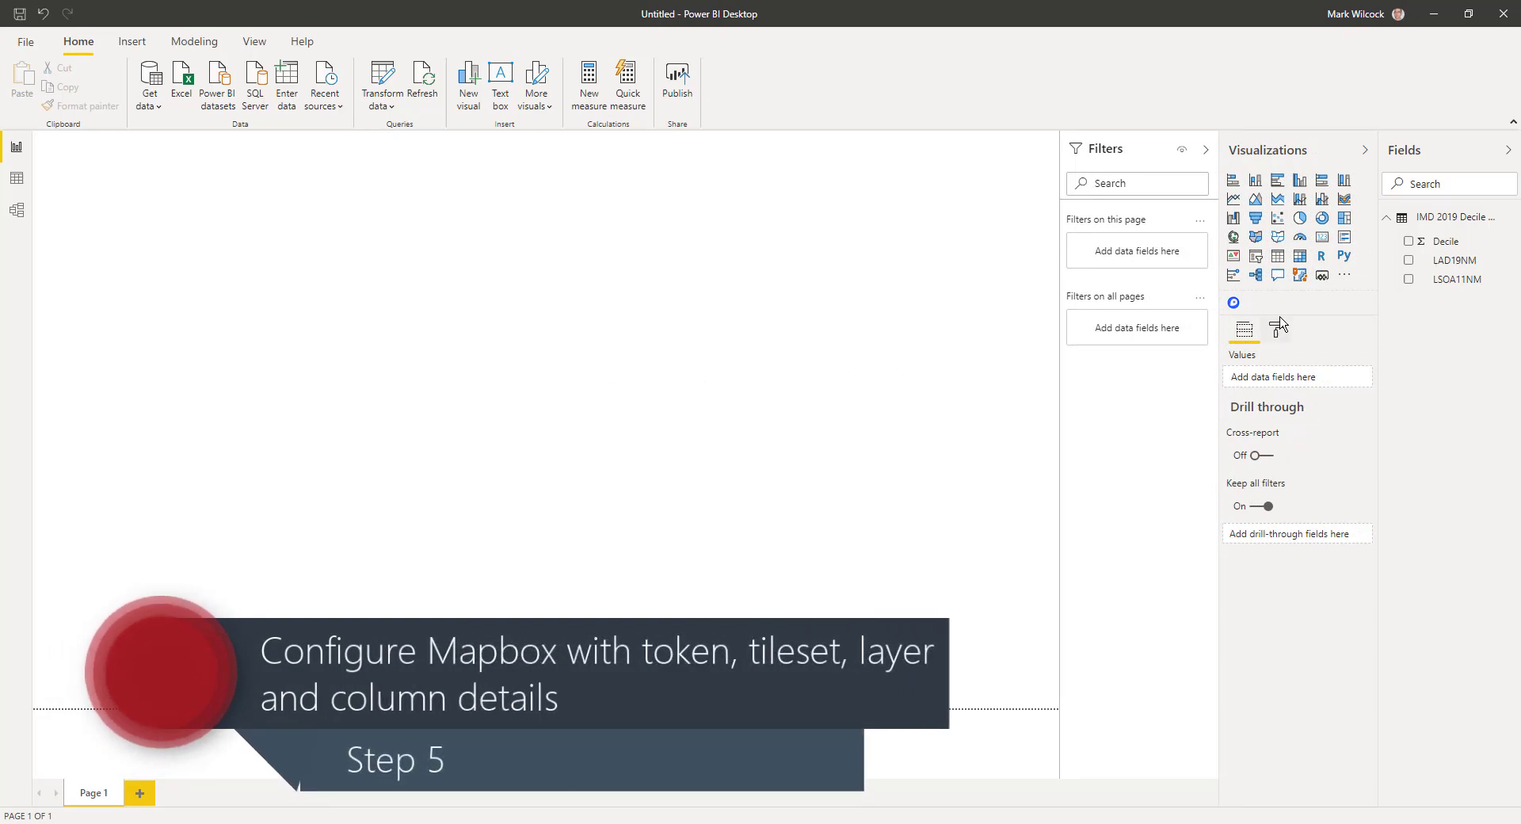
Place a Mapbox visual sized to fill most of the page and review the Mapbox setup notes.
left_click(1234, 305)
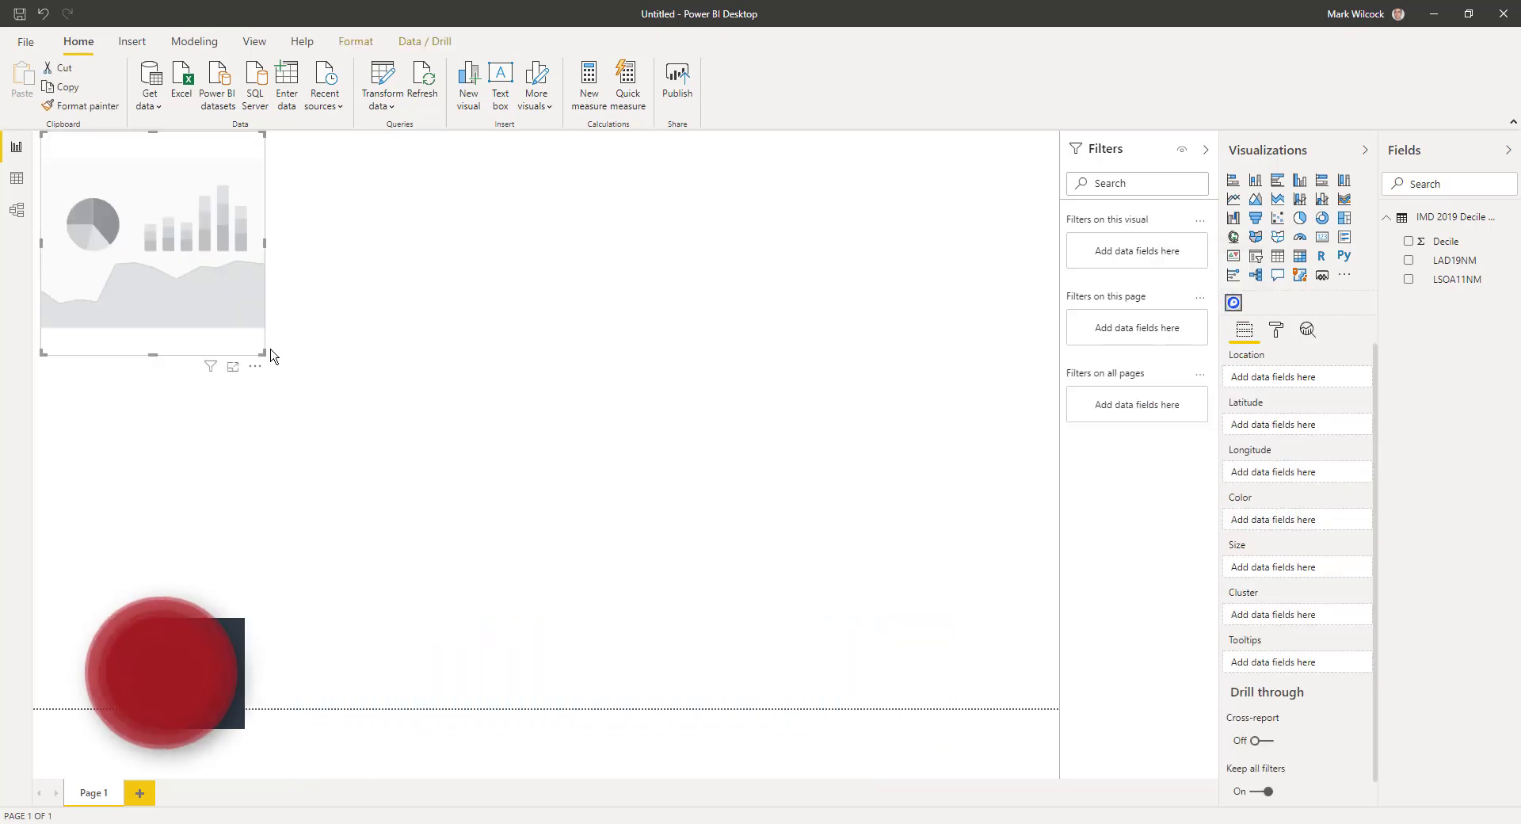
left_click_drag(263, 351, 929, 646)
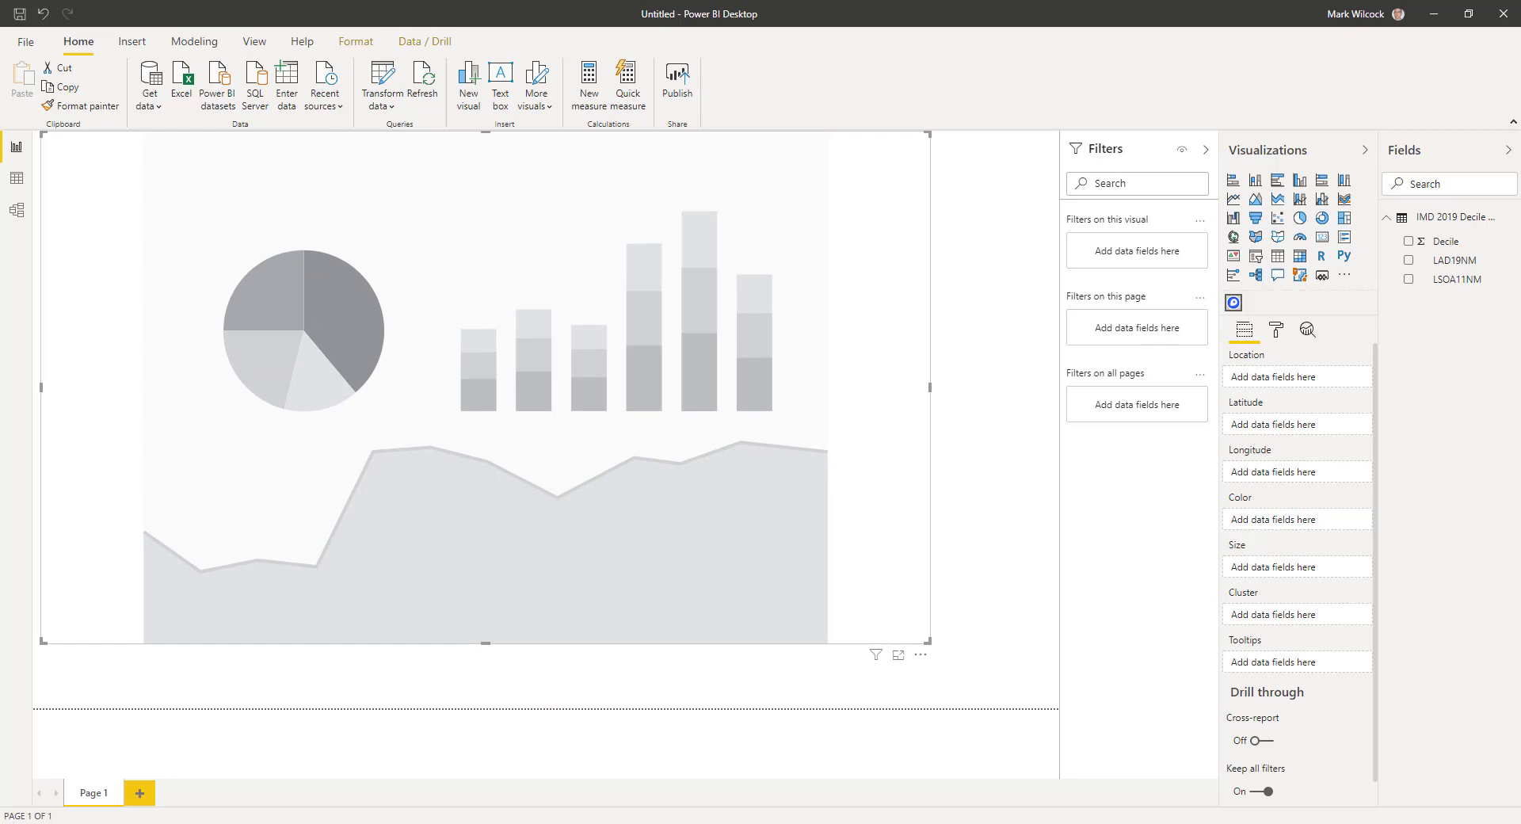
key("alt+Tab")
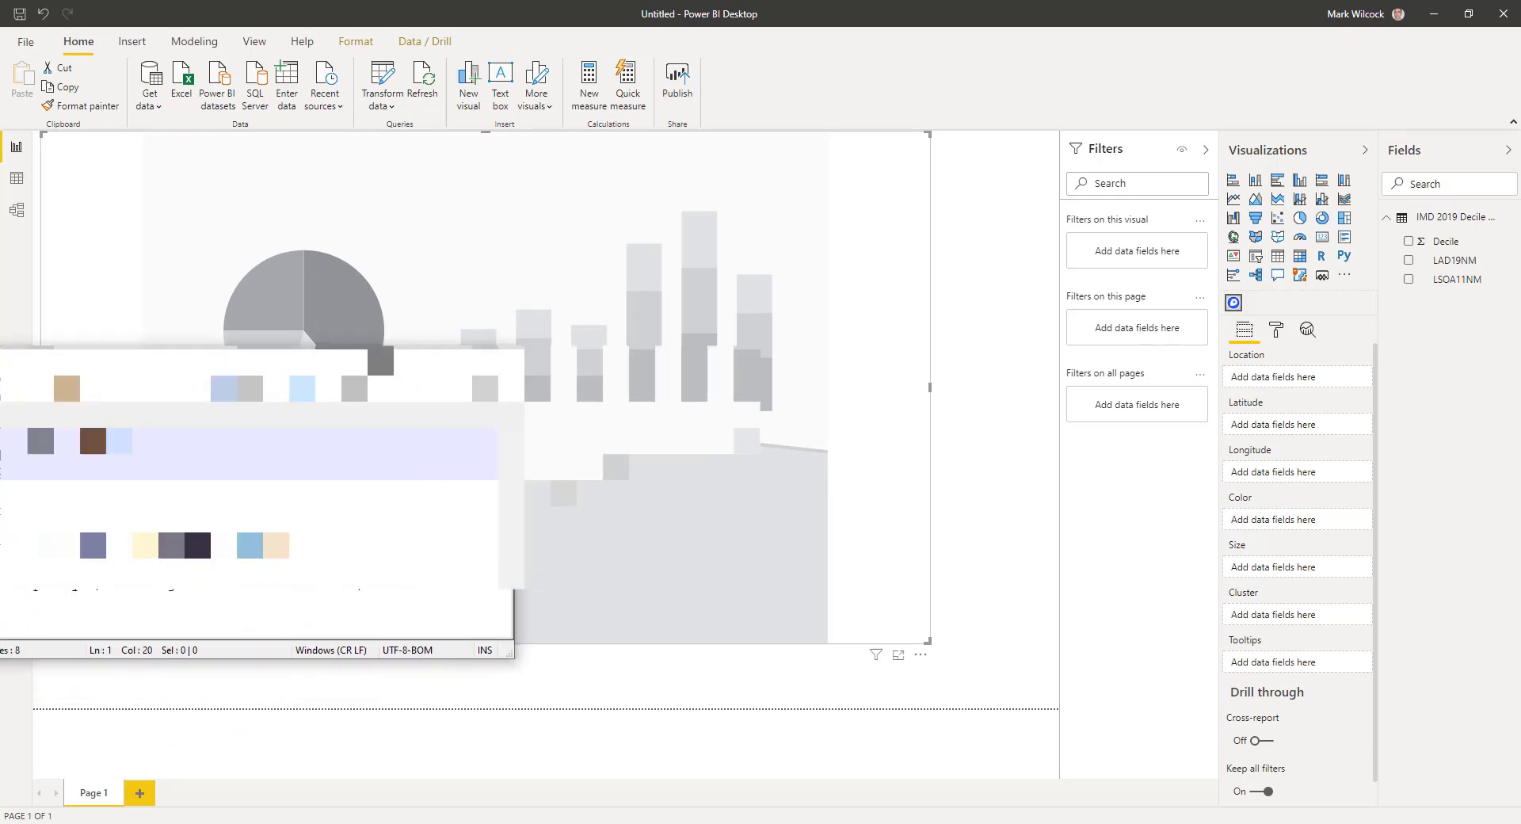
left_click_drag(339, 343, 606, 276)
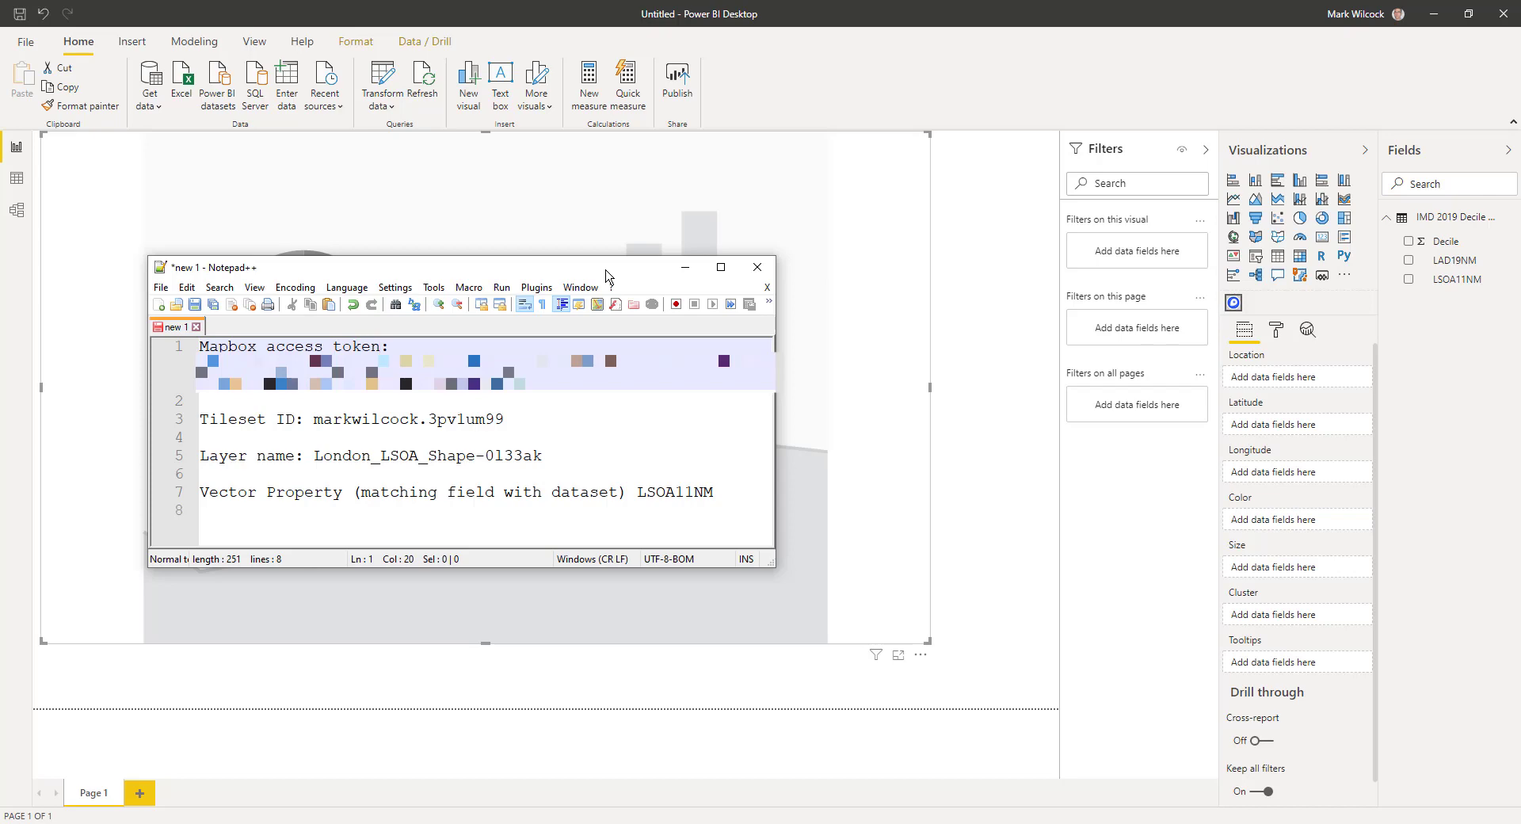
left_click_drag(606, 275, 325, 300)
Put LSOA11NM in the Mapbox visual's Location well and Decile in its Color well.
left_click(1334, 302)
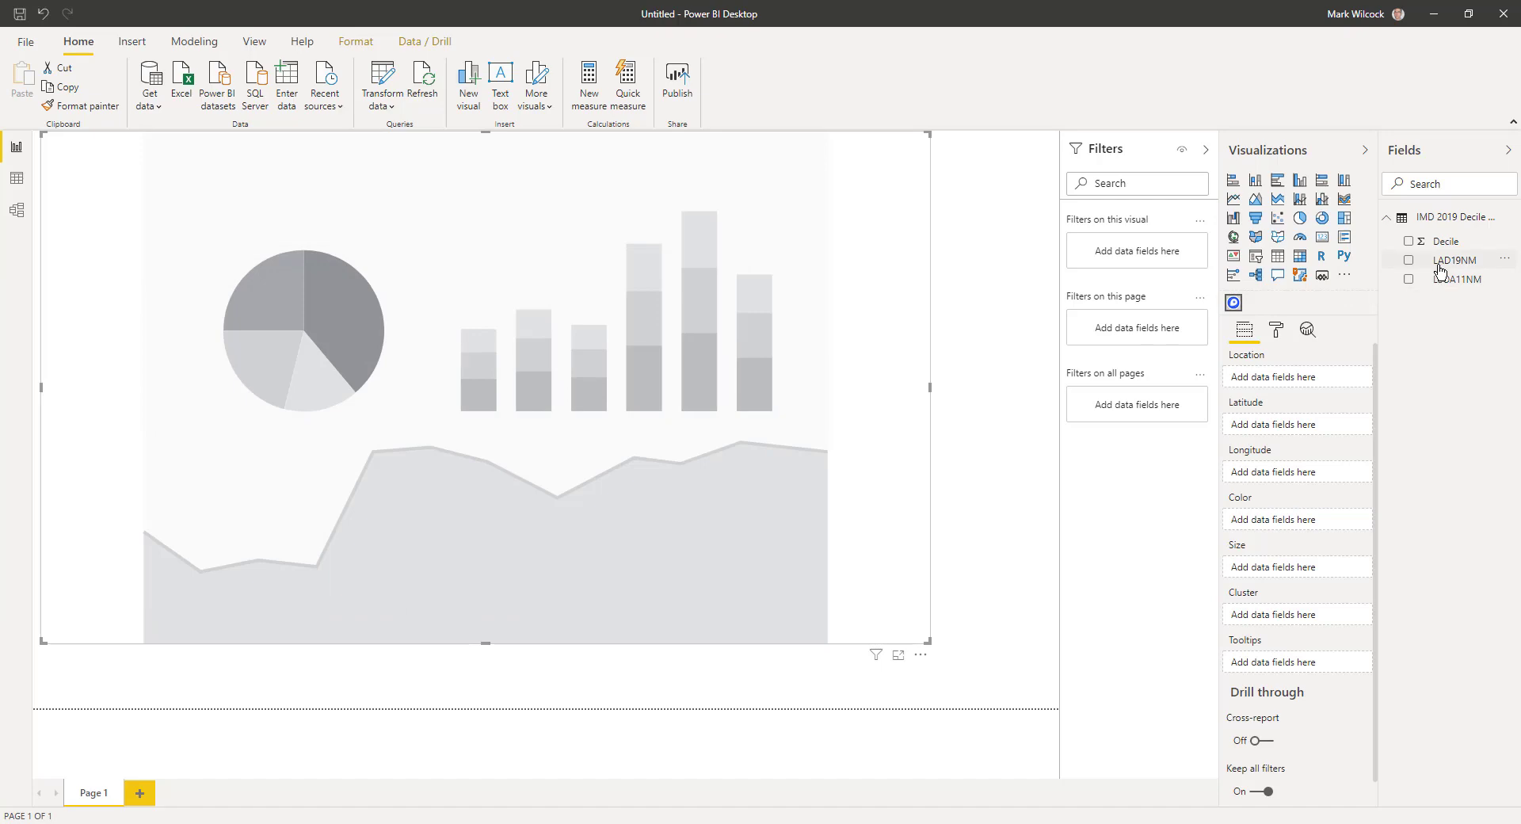
left_click_drag(1443, 279, 1309, 374)
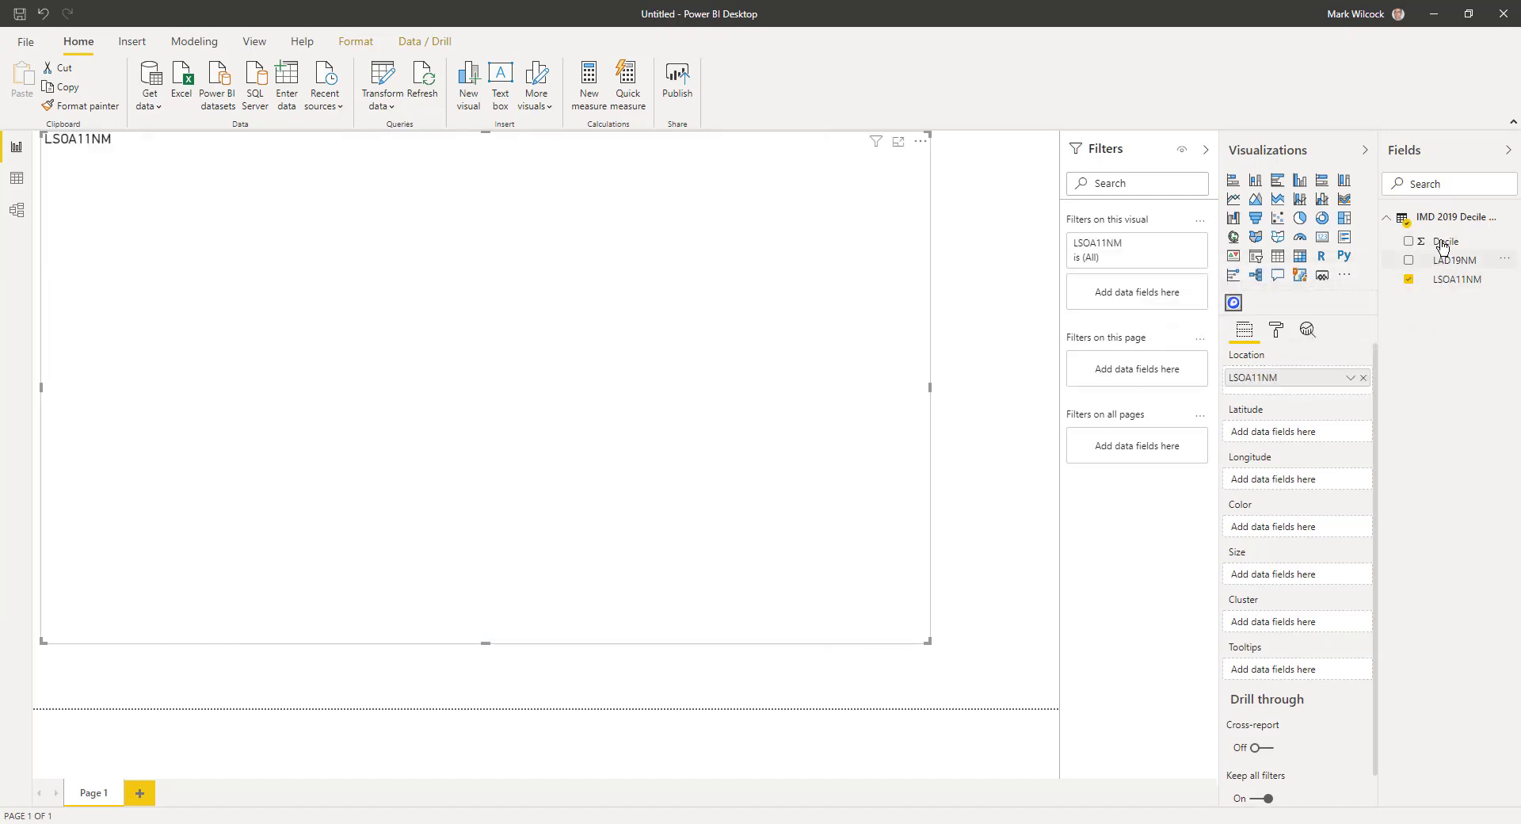
left_click_drag(1443, 246, 1283, 531)
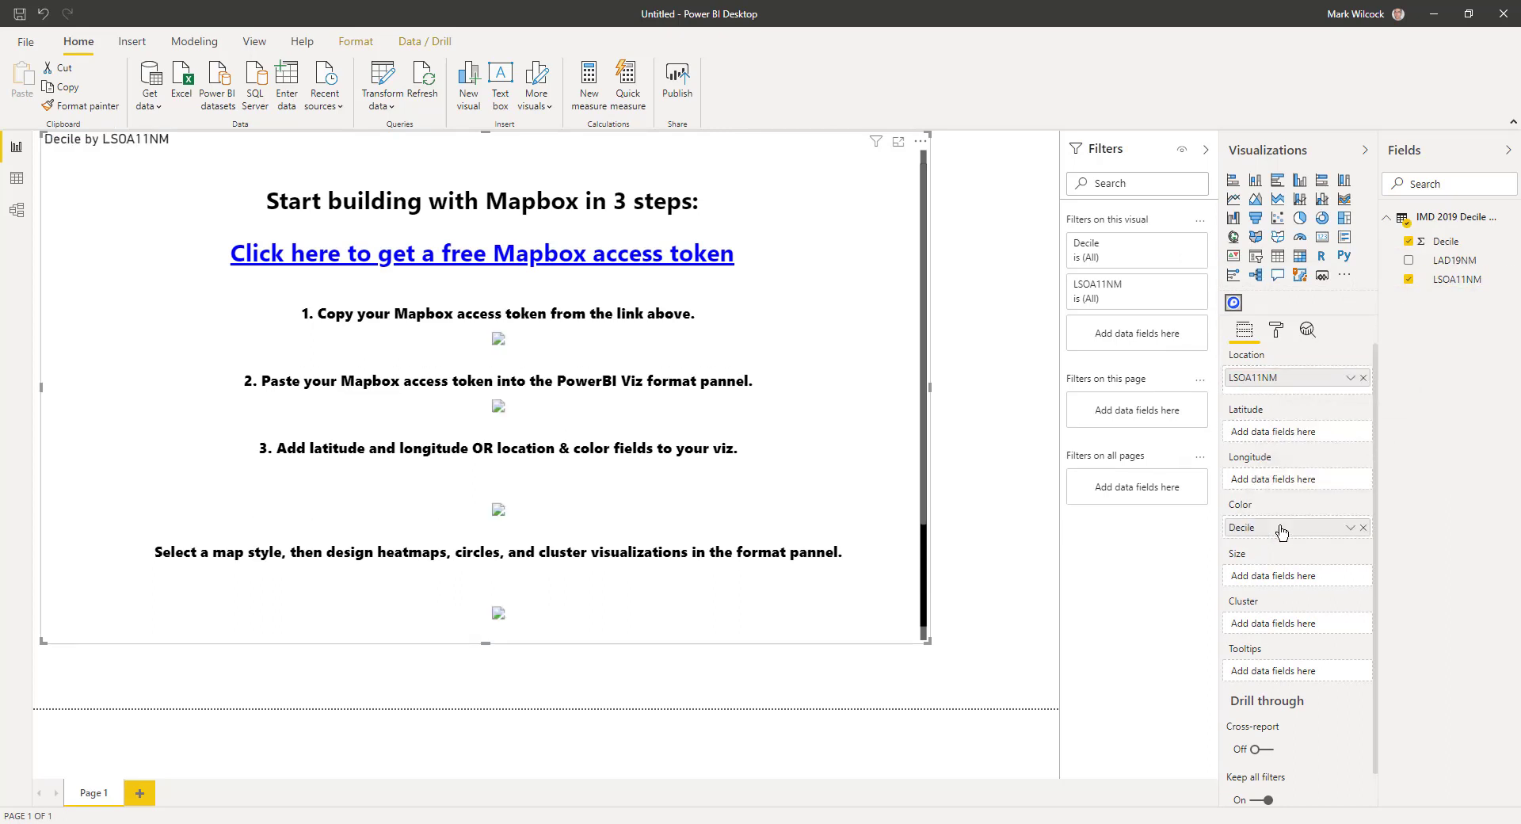
Paste the Mapbox access token into the map visual's Viz Settings Access Token box.
left_click(1279, 331)
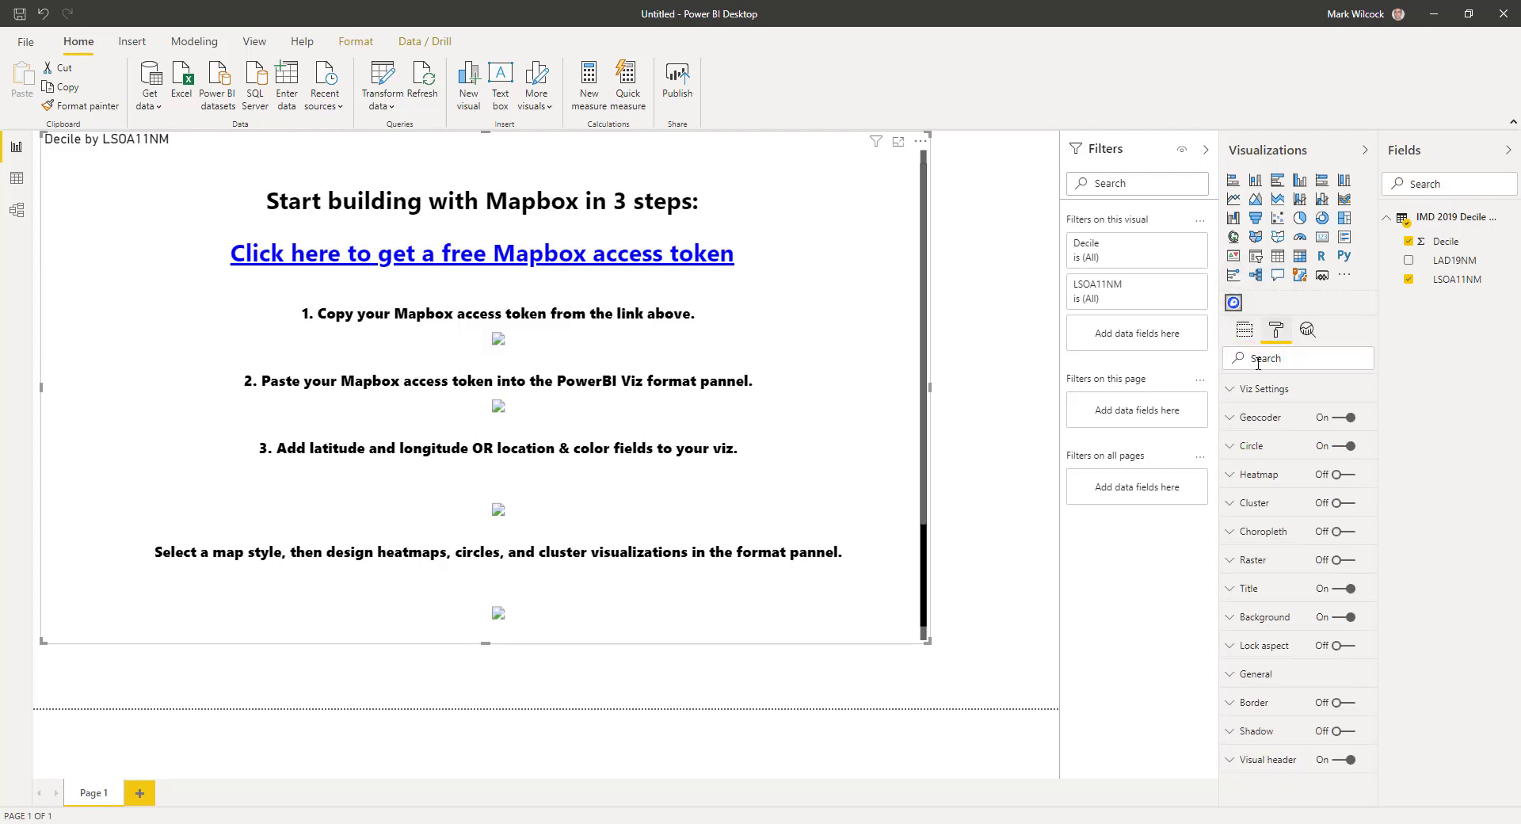
left_click(1240, 392)
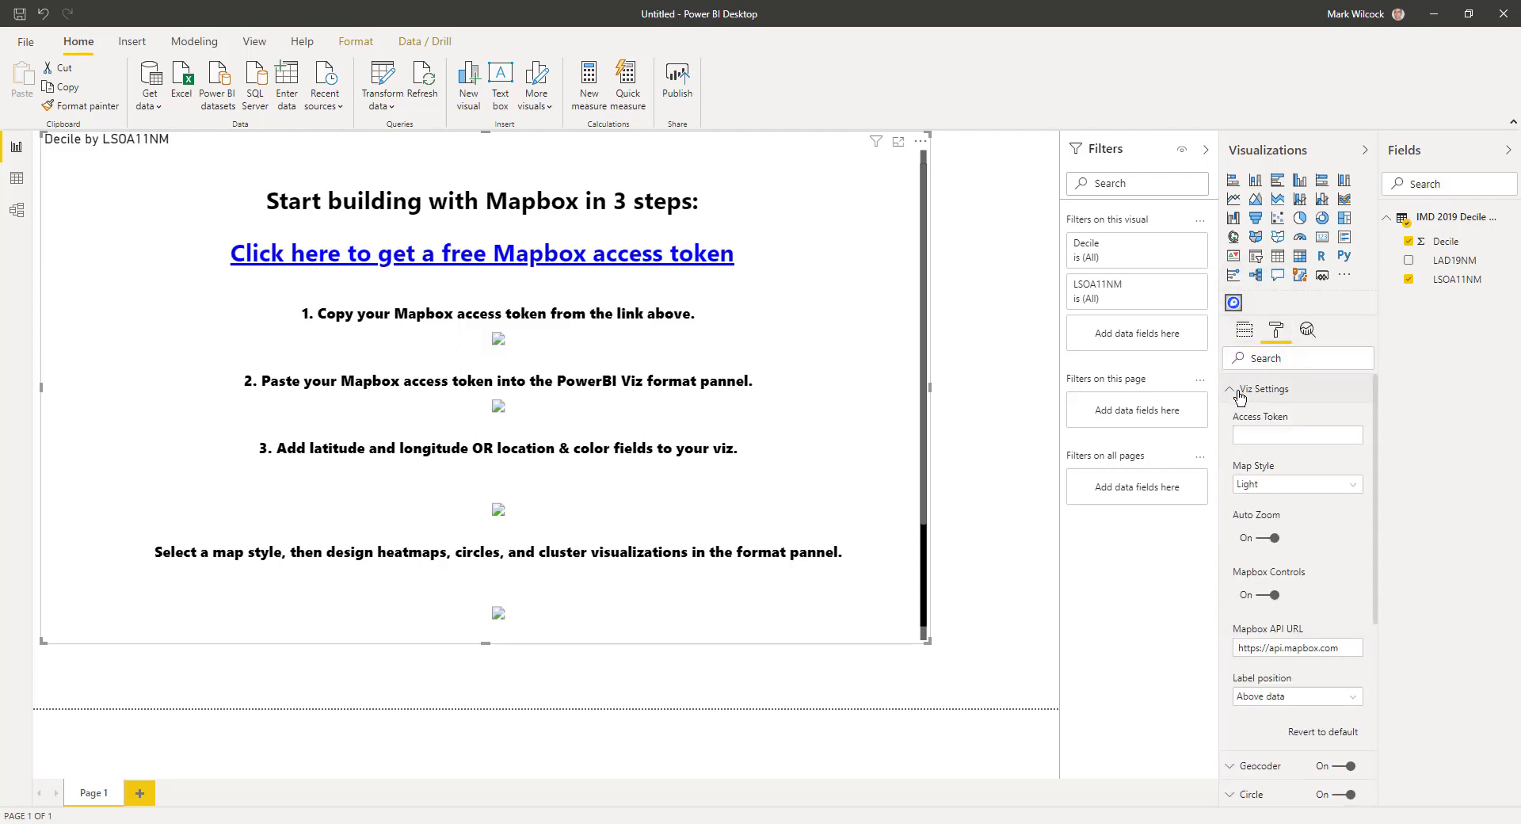
left_click(1258, 434)
key("ctrl+v")
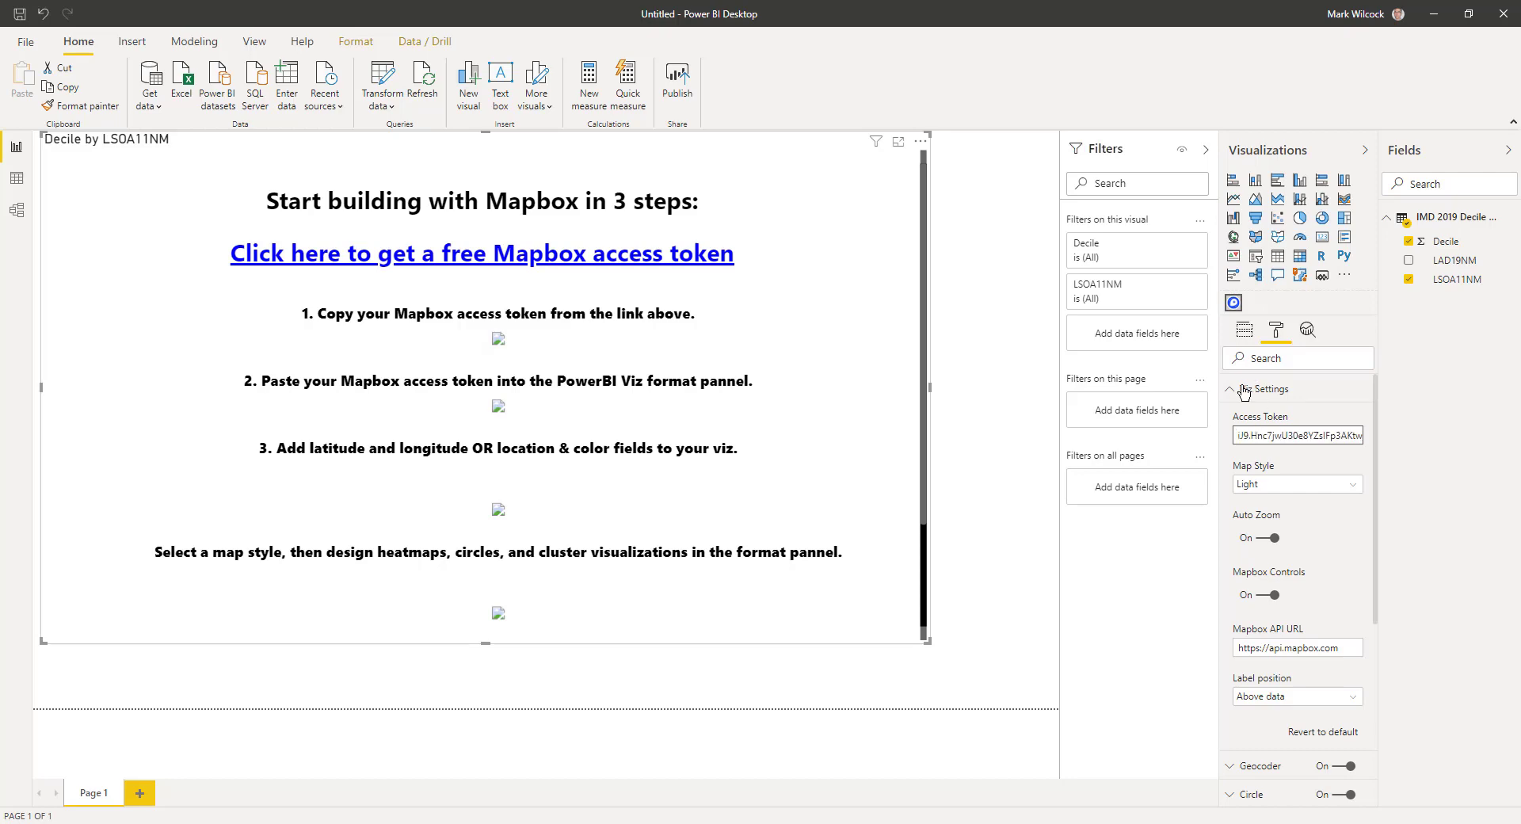
Switch the map from the Circle layer to the Choropleth layer and open Data Level 1's source list.
left_click(1236, 389)
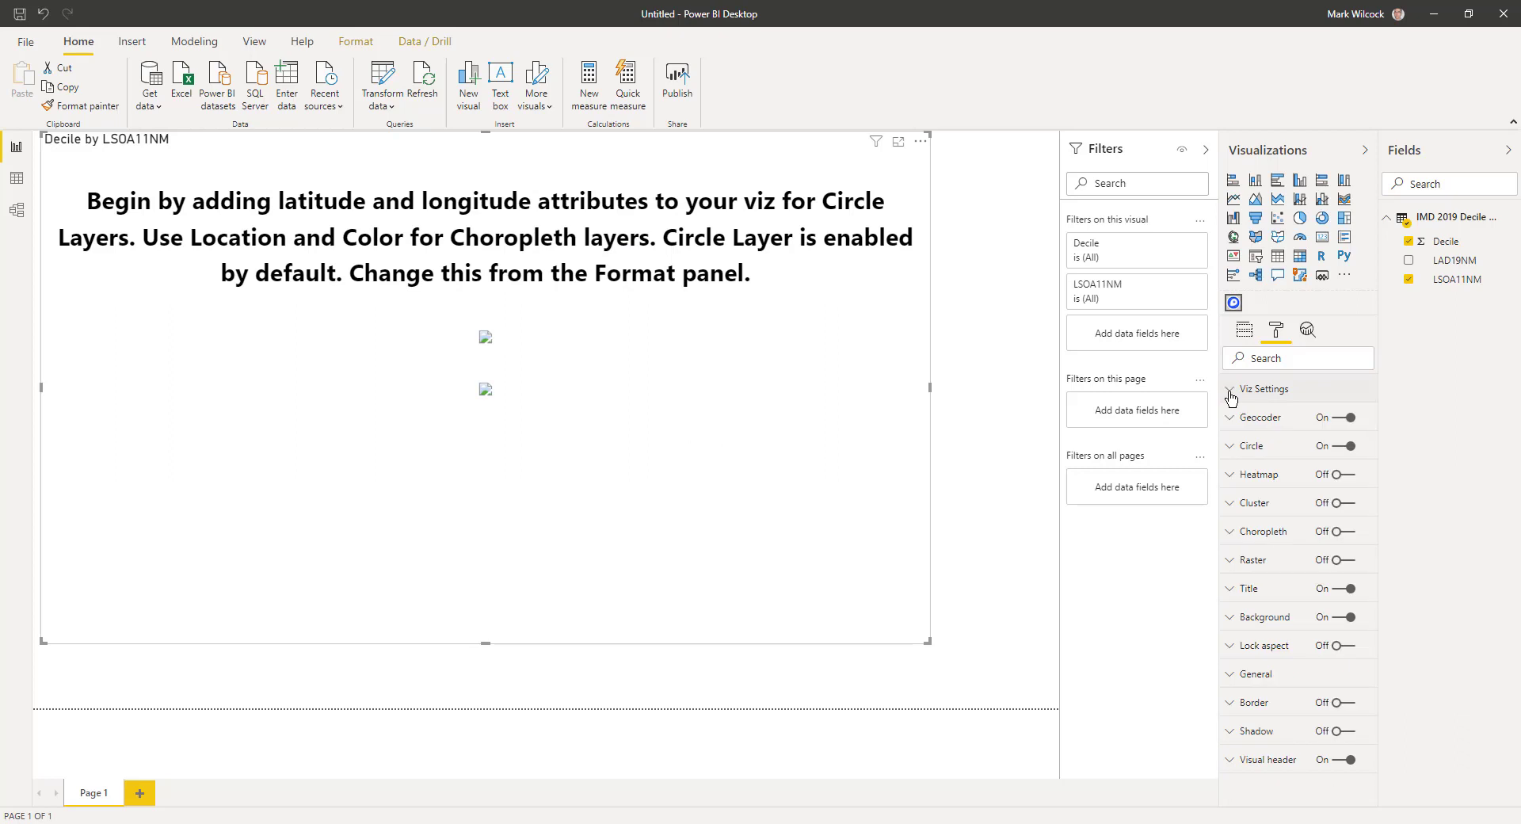
left_click(1342, 446)
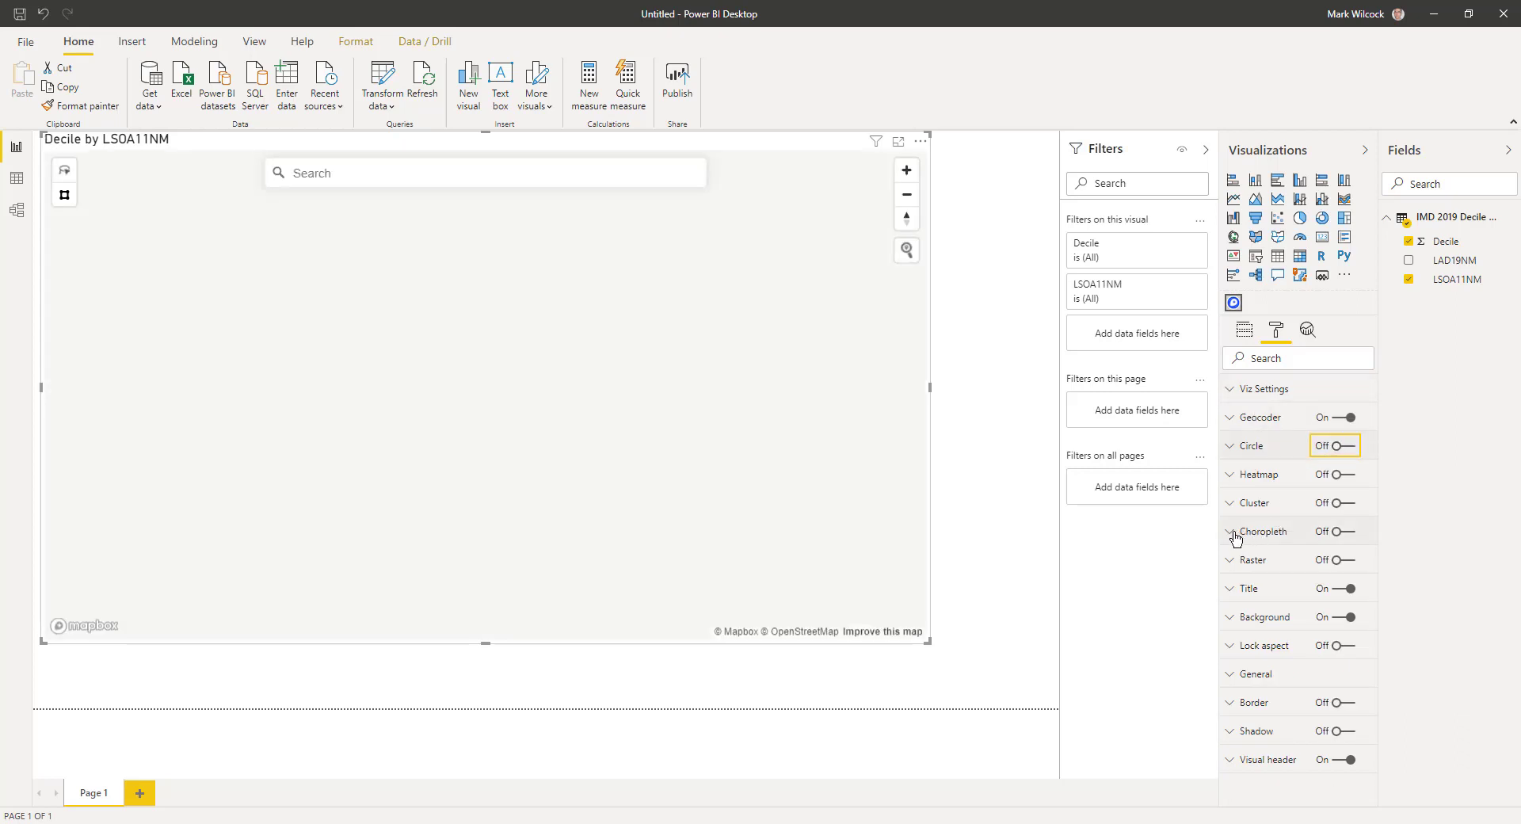
left_click(1236, 532)
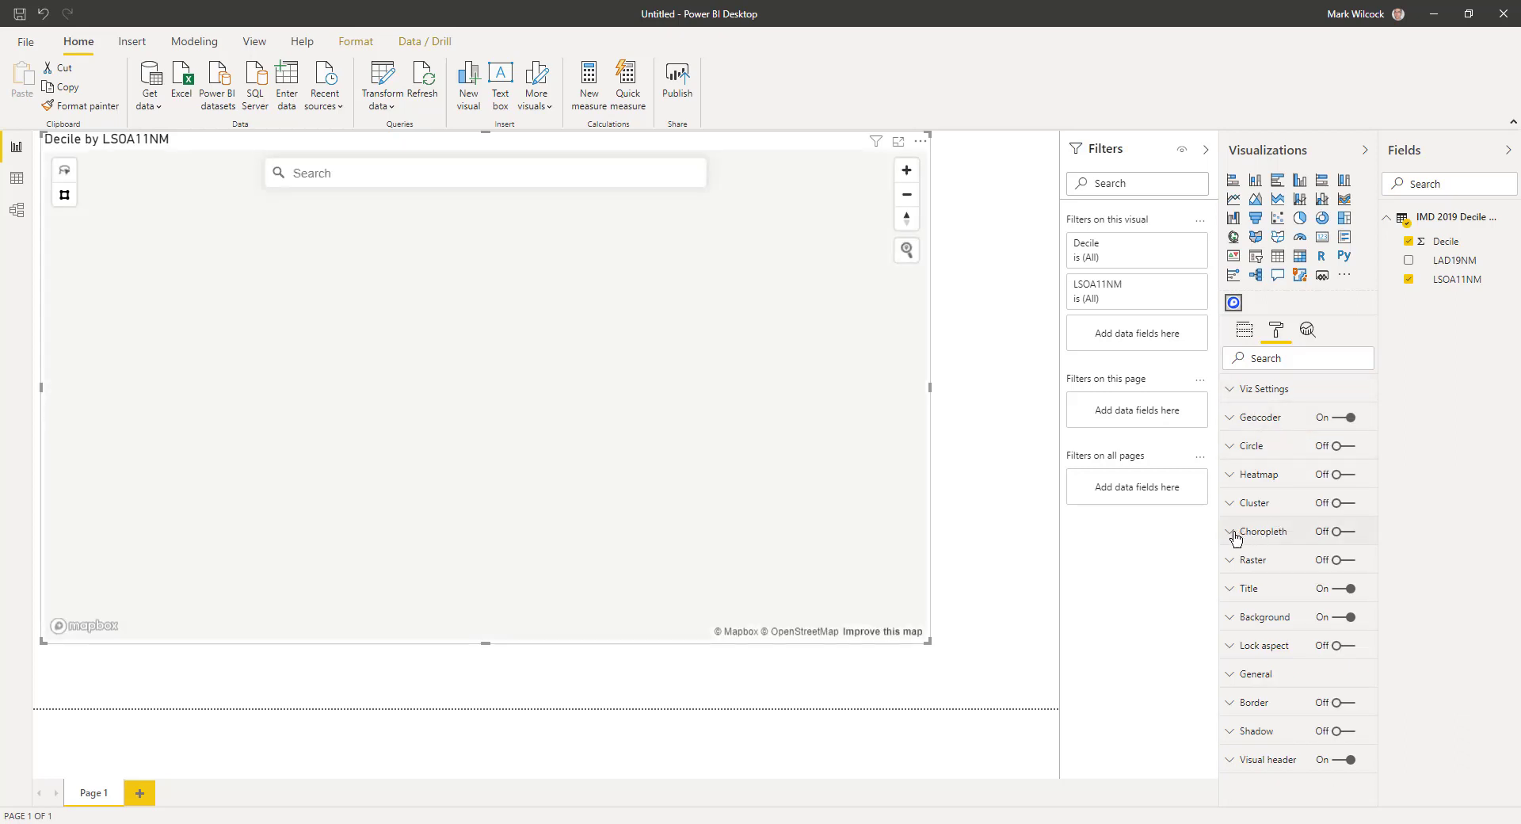
left_click(1344, 532)
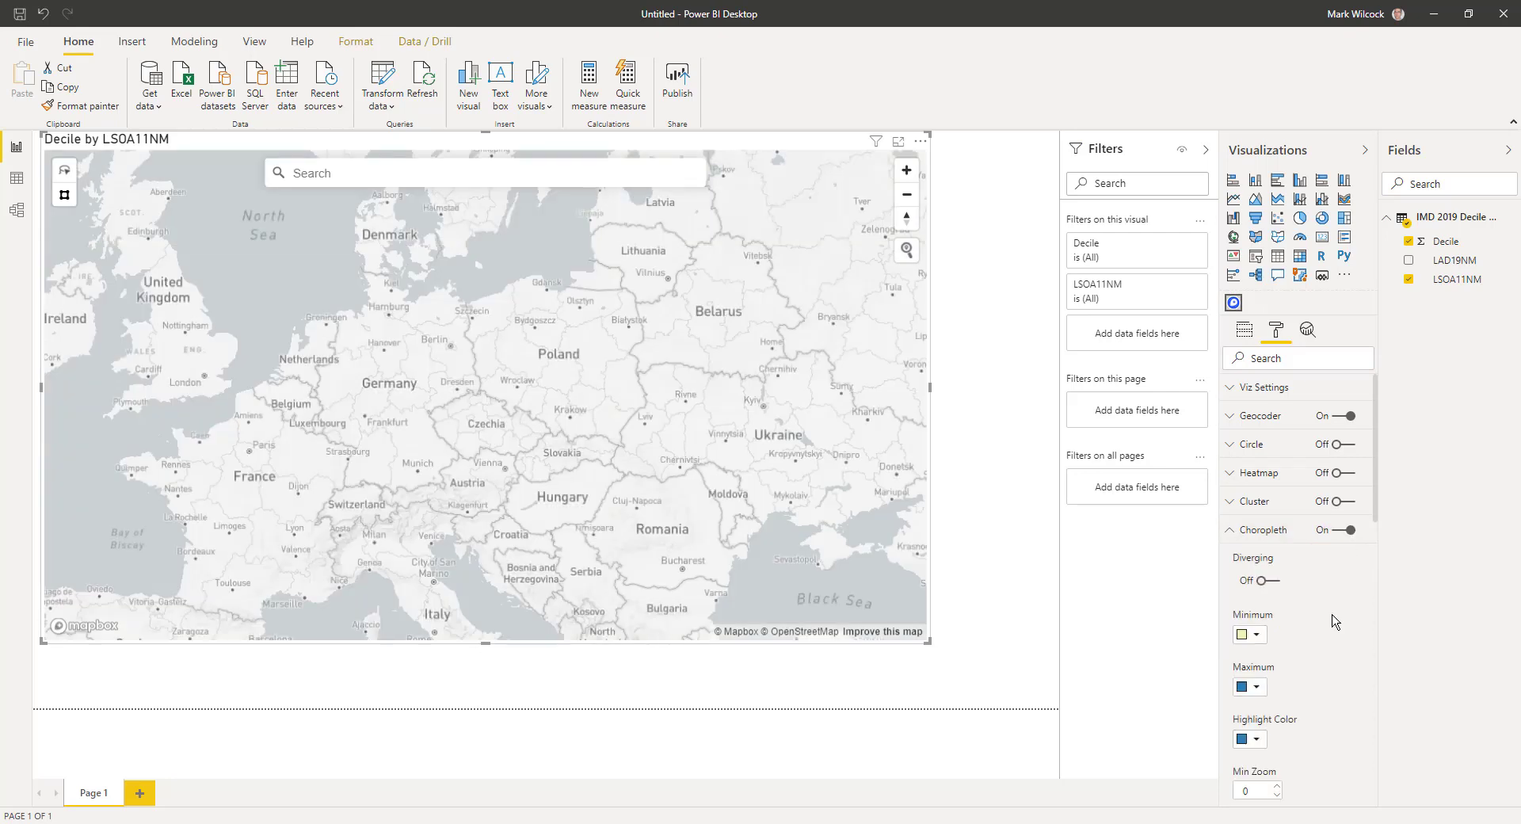
scroll(1333, 620, "down", 3)
scroll(1333, 620, "down", 2)
scroll(1333, 620, "down", 2)
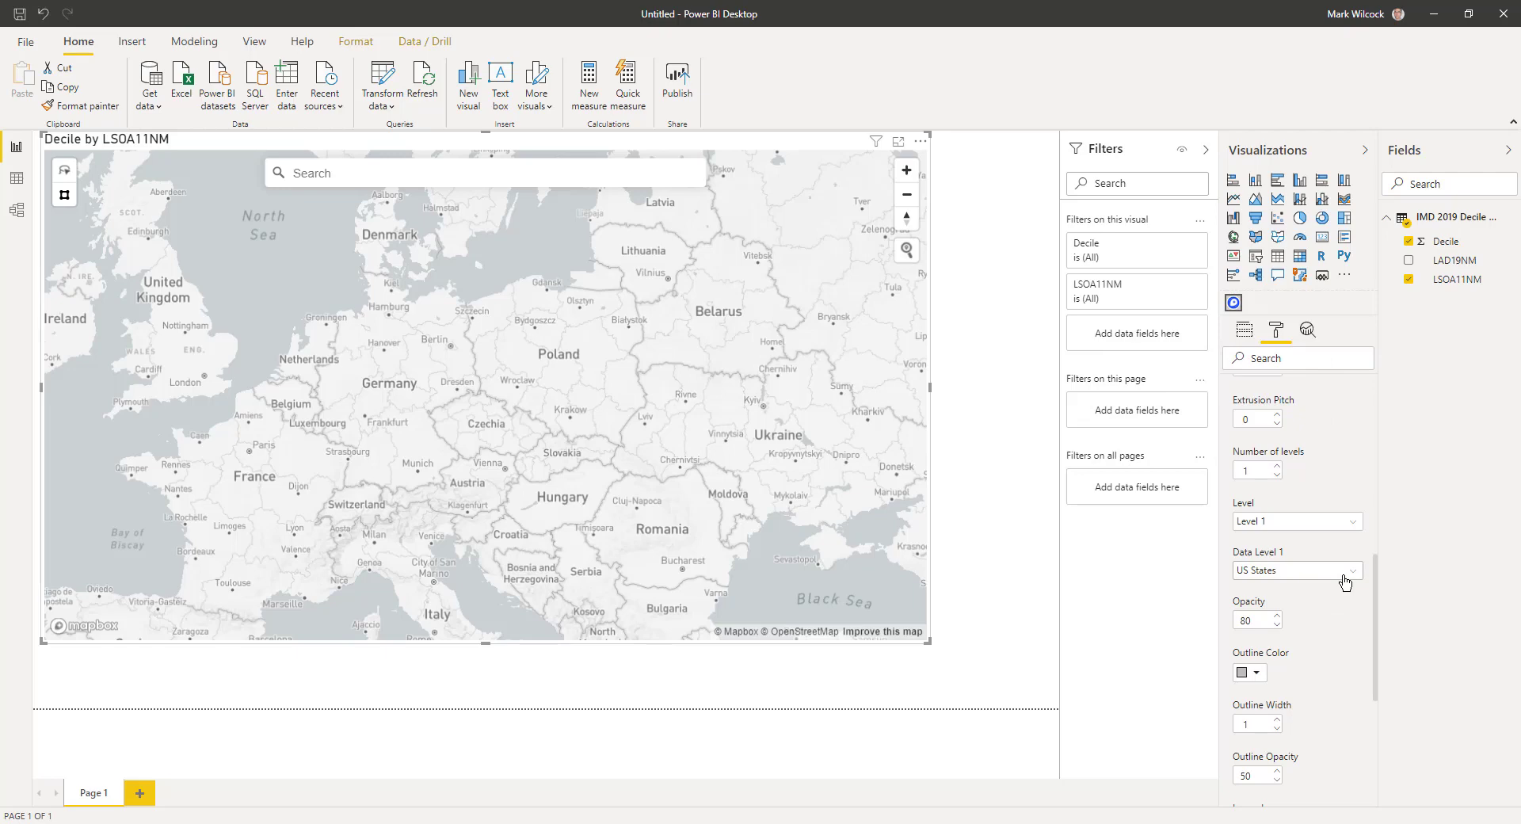
left_click(1344, 582)
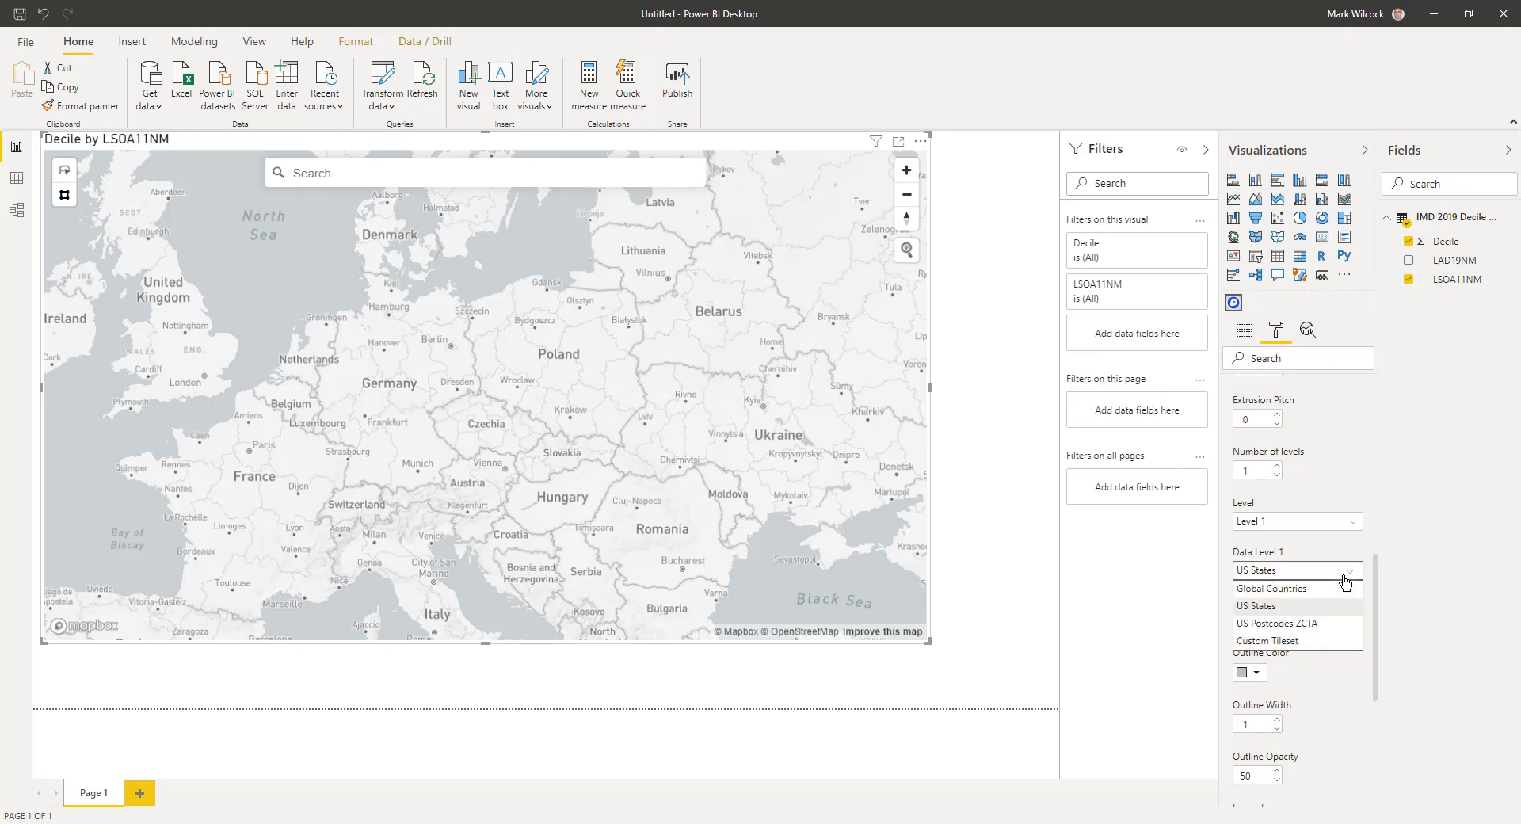
Set Data Level 1 to Custom Tileset with the London LSOA tileset URL, source layer and LSOA11NM vector property.
left_click(1293, 641)
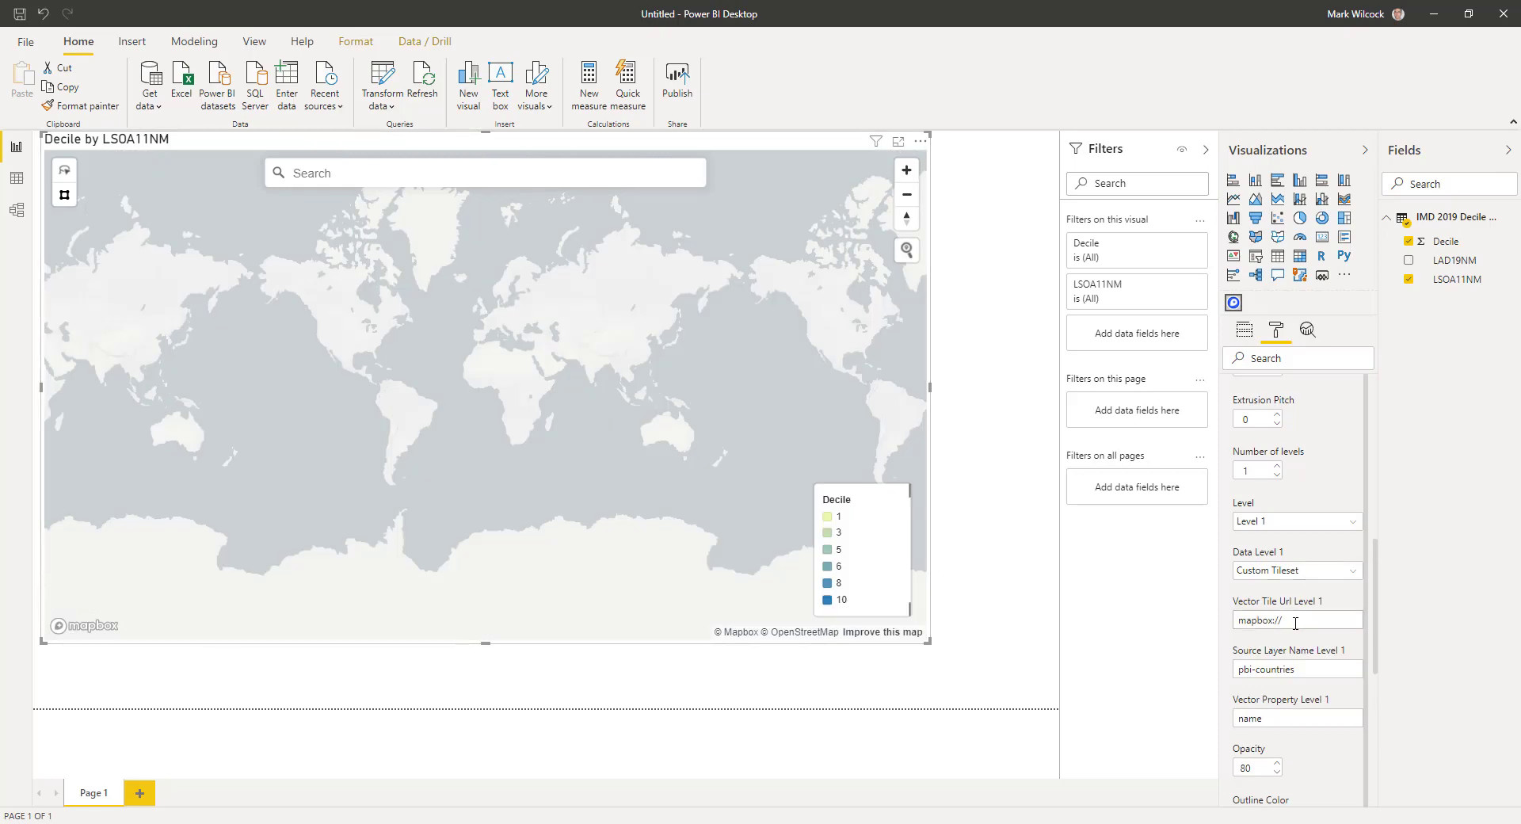
left_click(1295, 622)
type("markwilcock.3pv1um99")
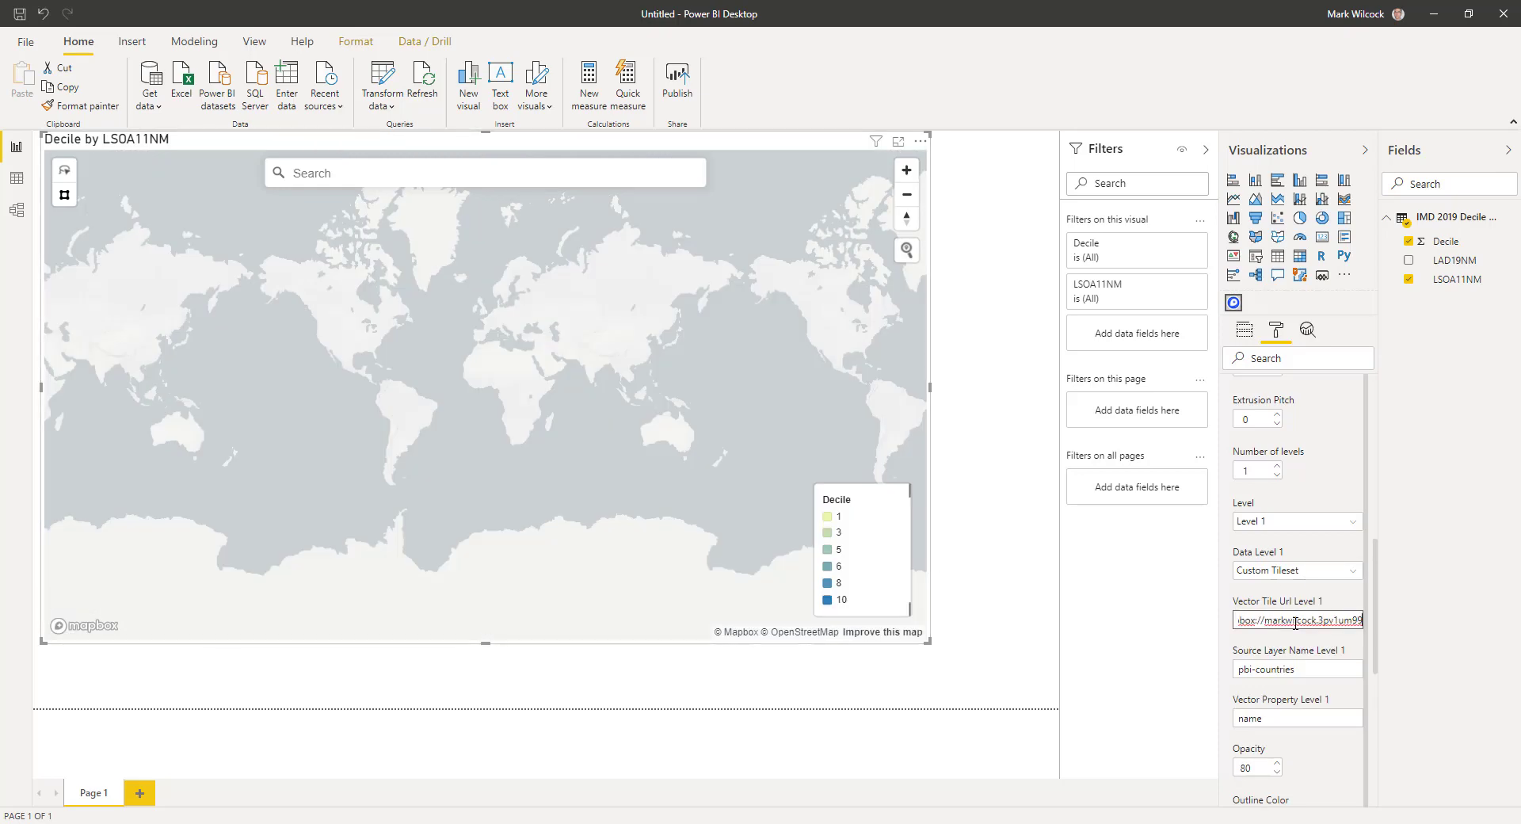
key("Tab")
type("London_LSOA_Shape-0l33ak")
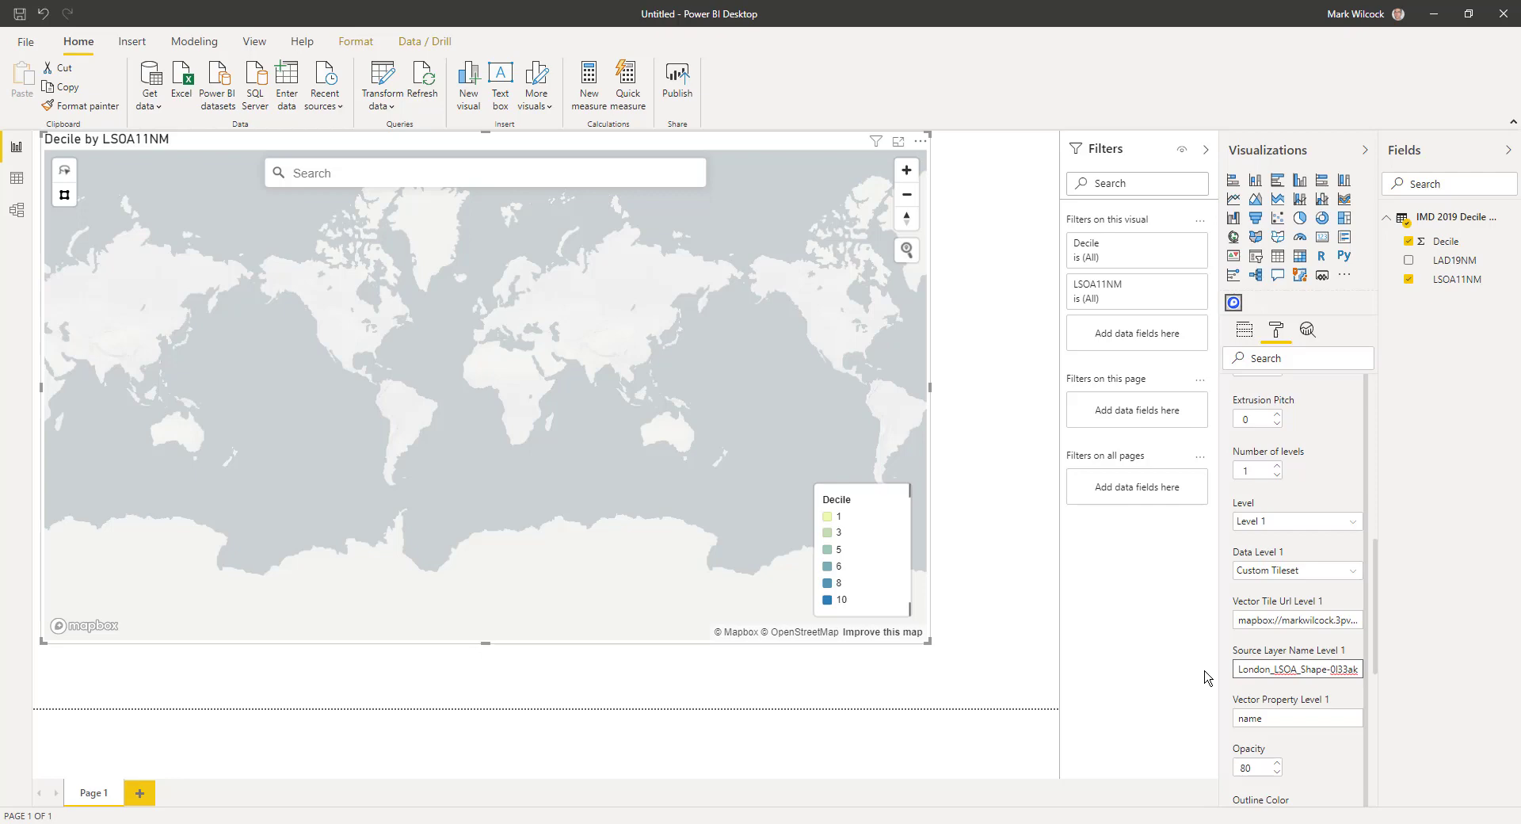
key("Tab")
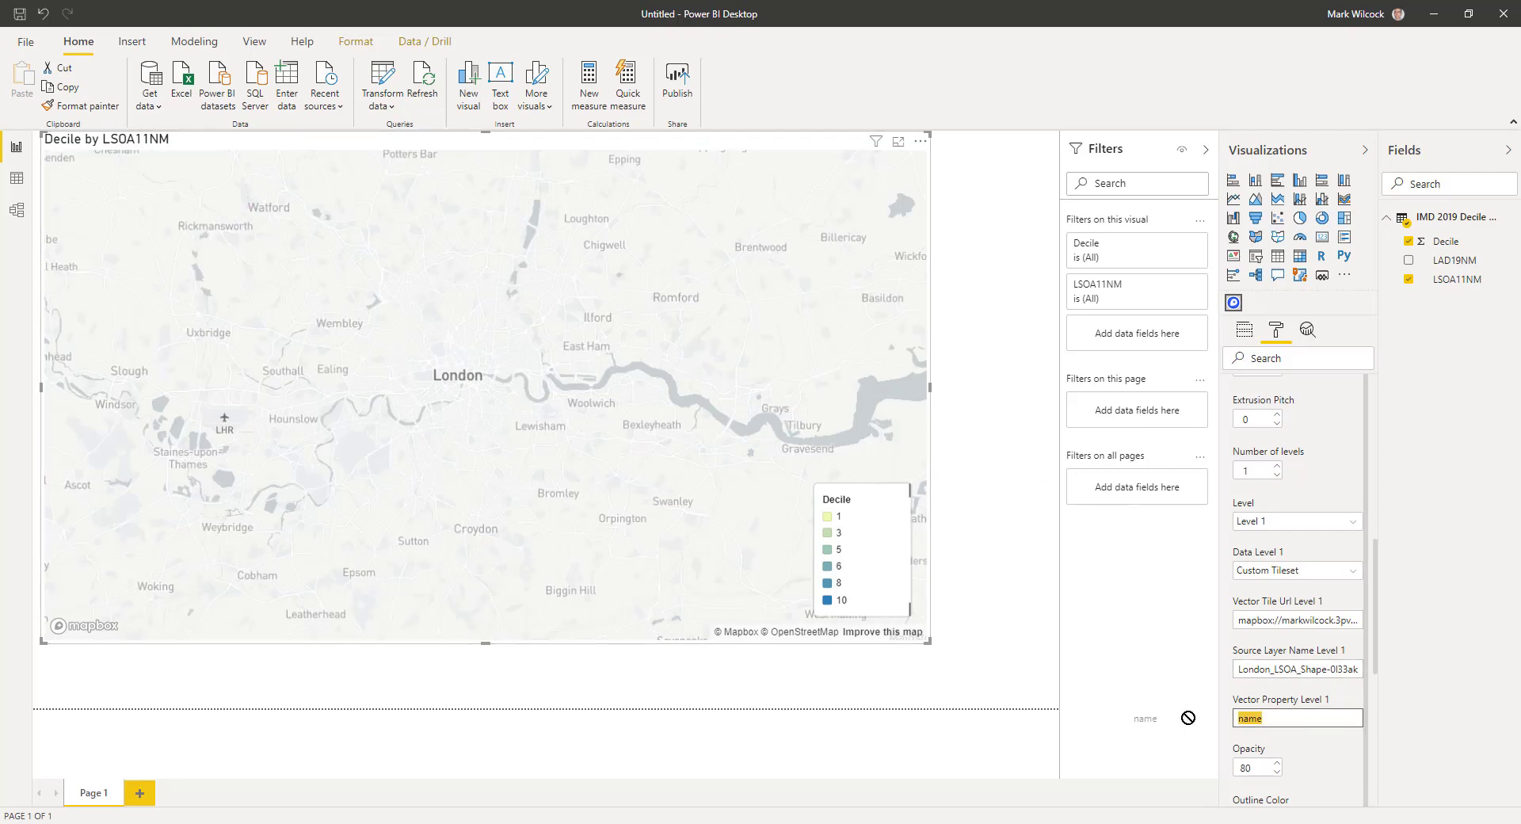
type("LSOA11NM")
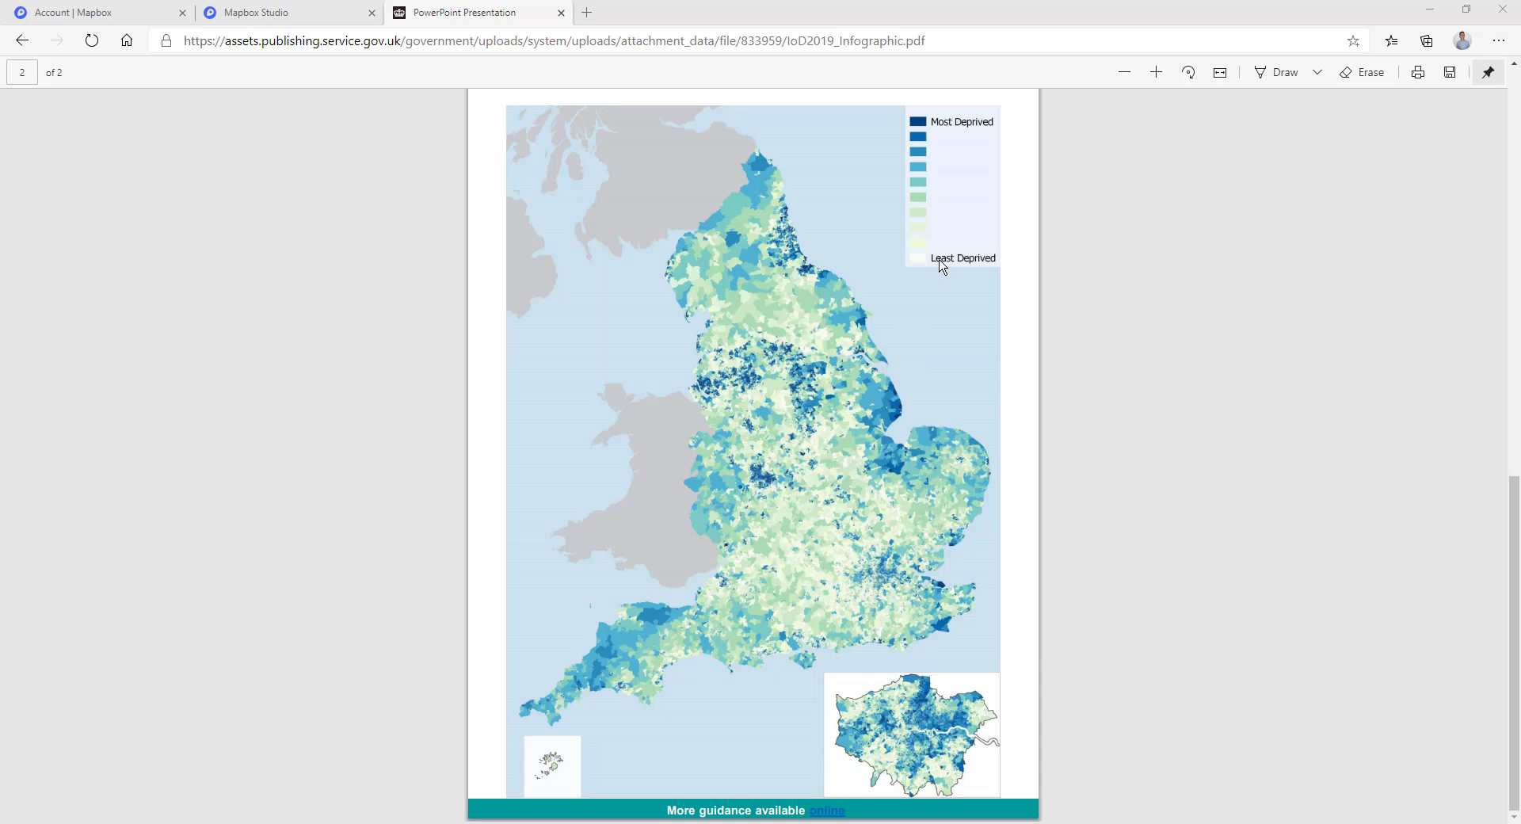
mouse_move(718, 823)
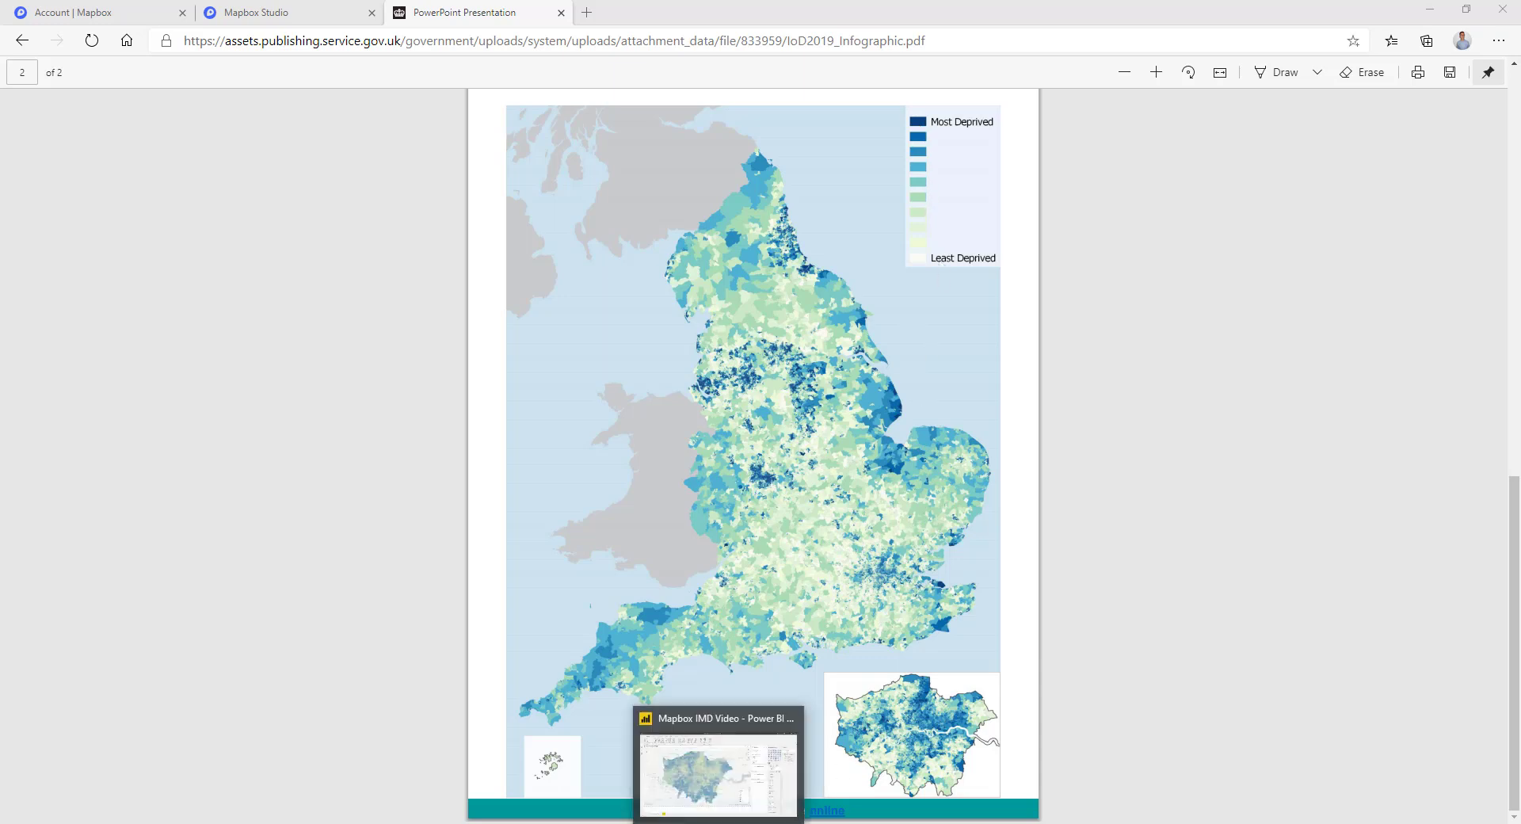
Turn on a diverging colour scale with a dark blue minimum and a light yellow maximum.
left_click(714, 761)
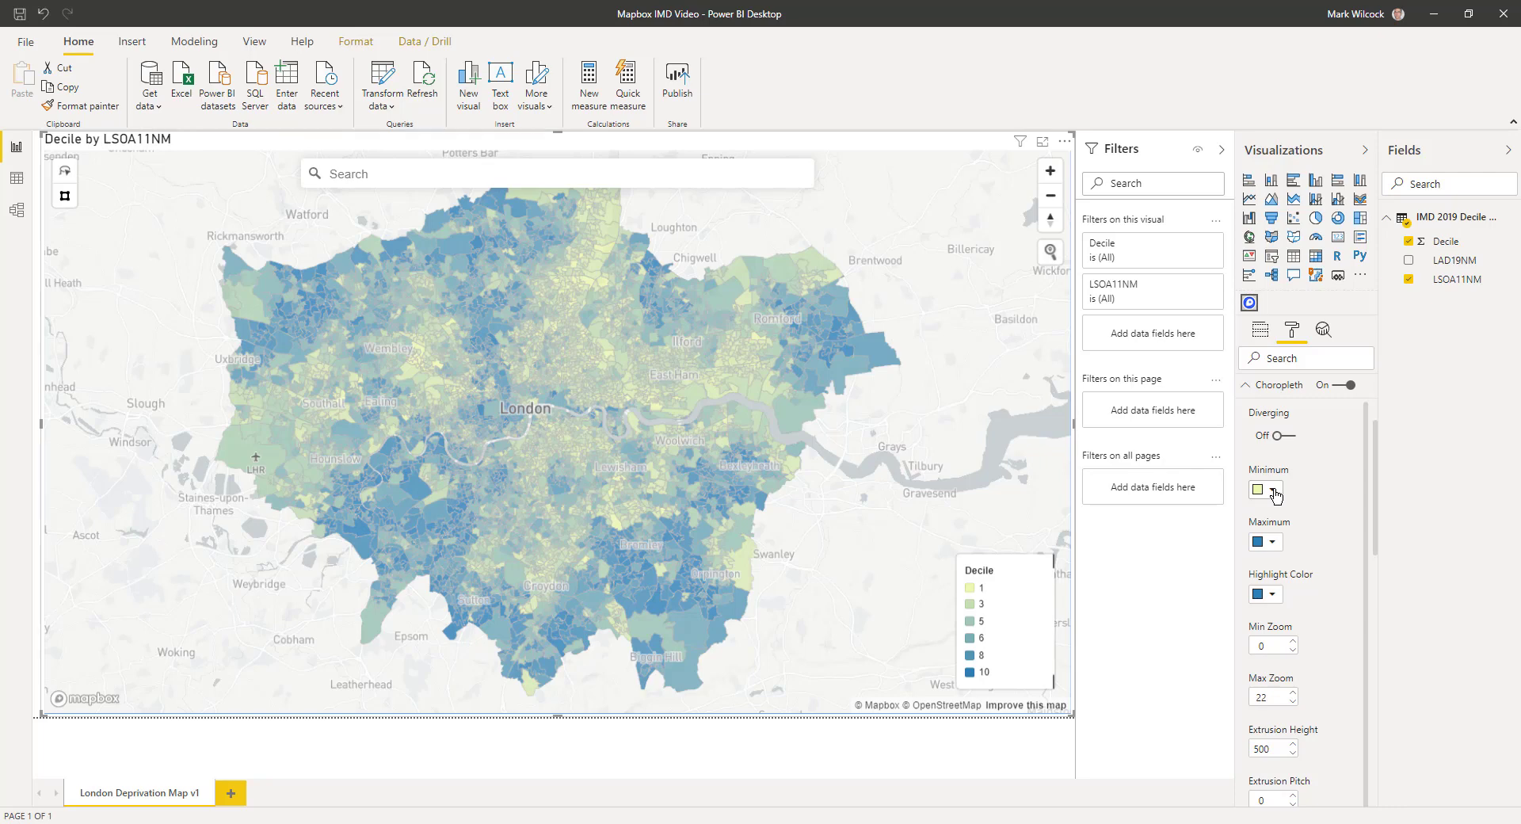
left_click(1292, 438)
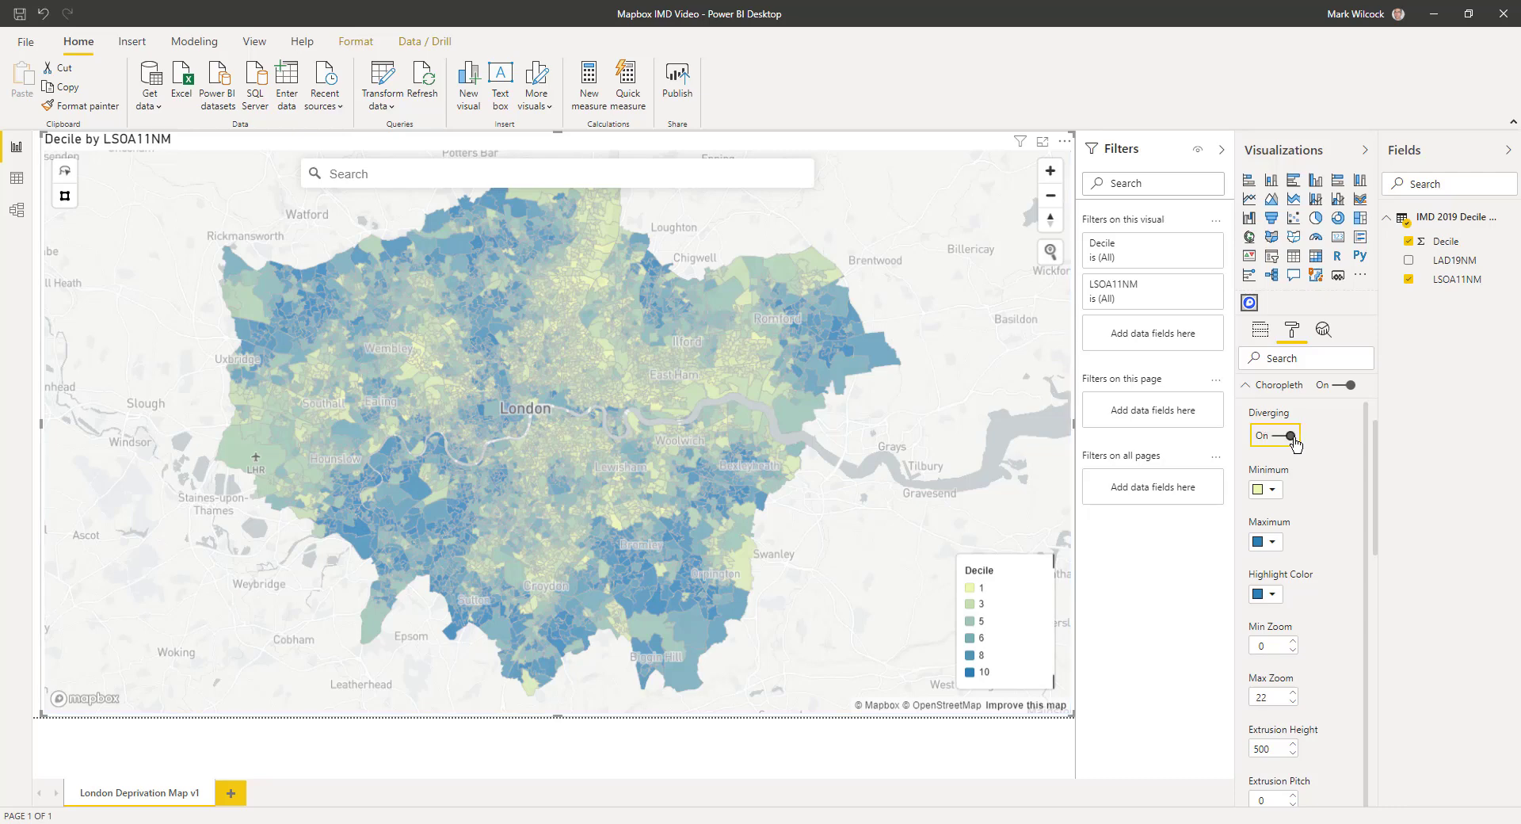
left_click(1271, 490)
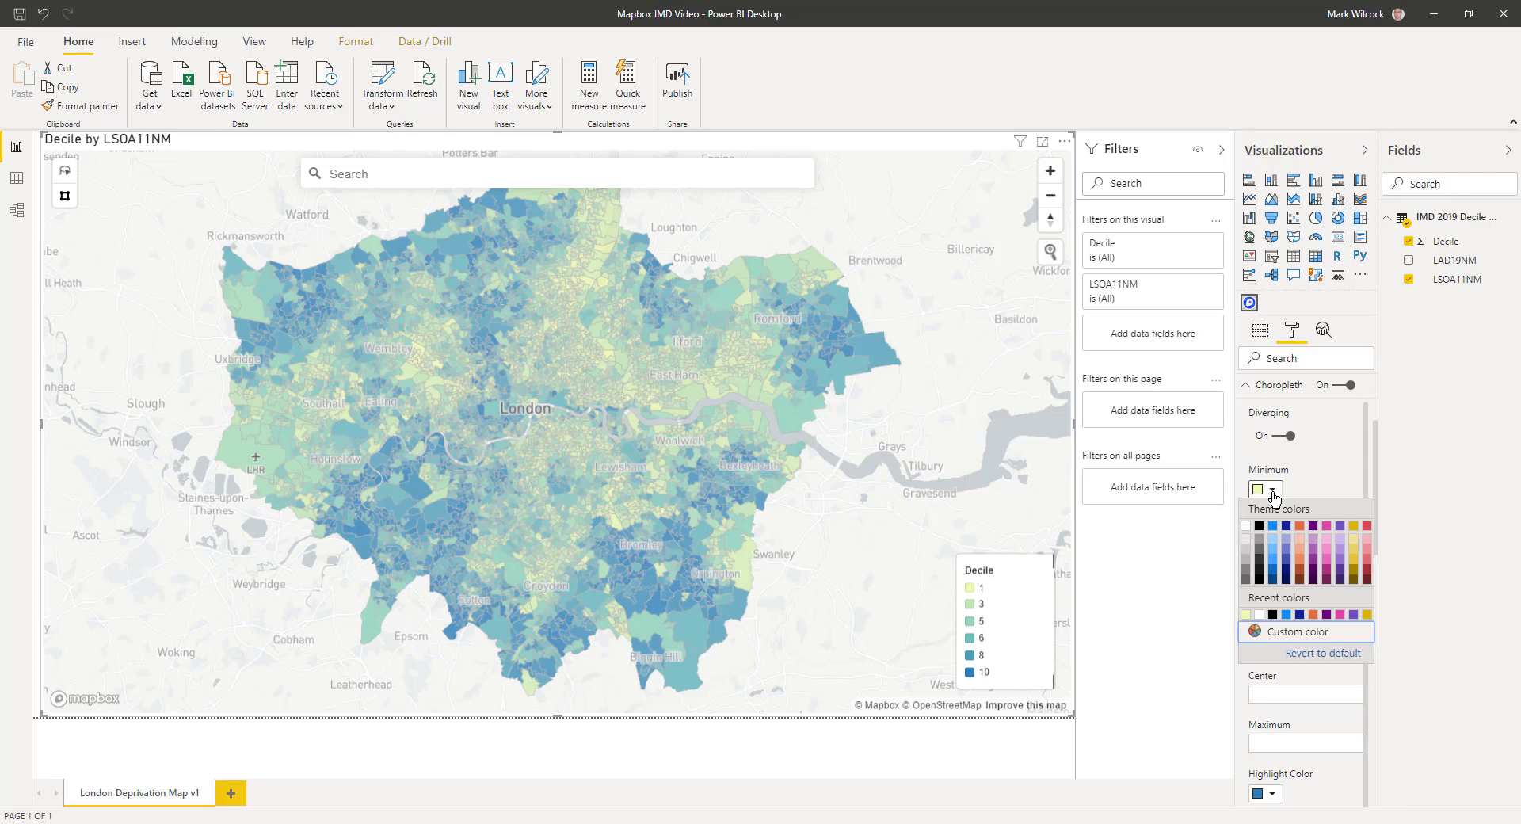
left_click(1274, 581)
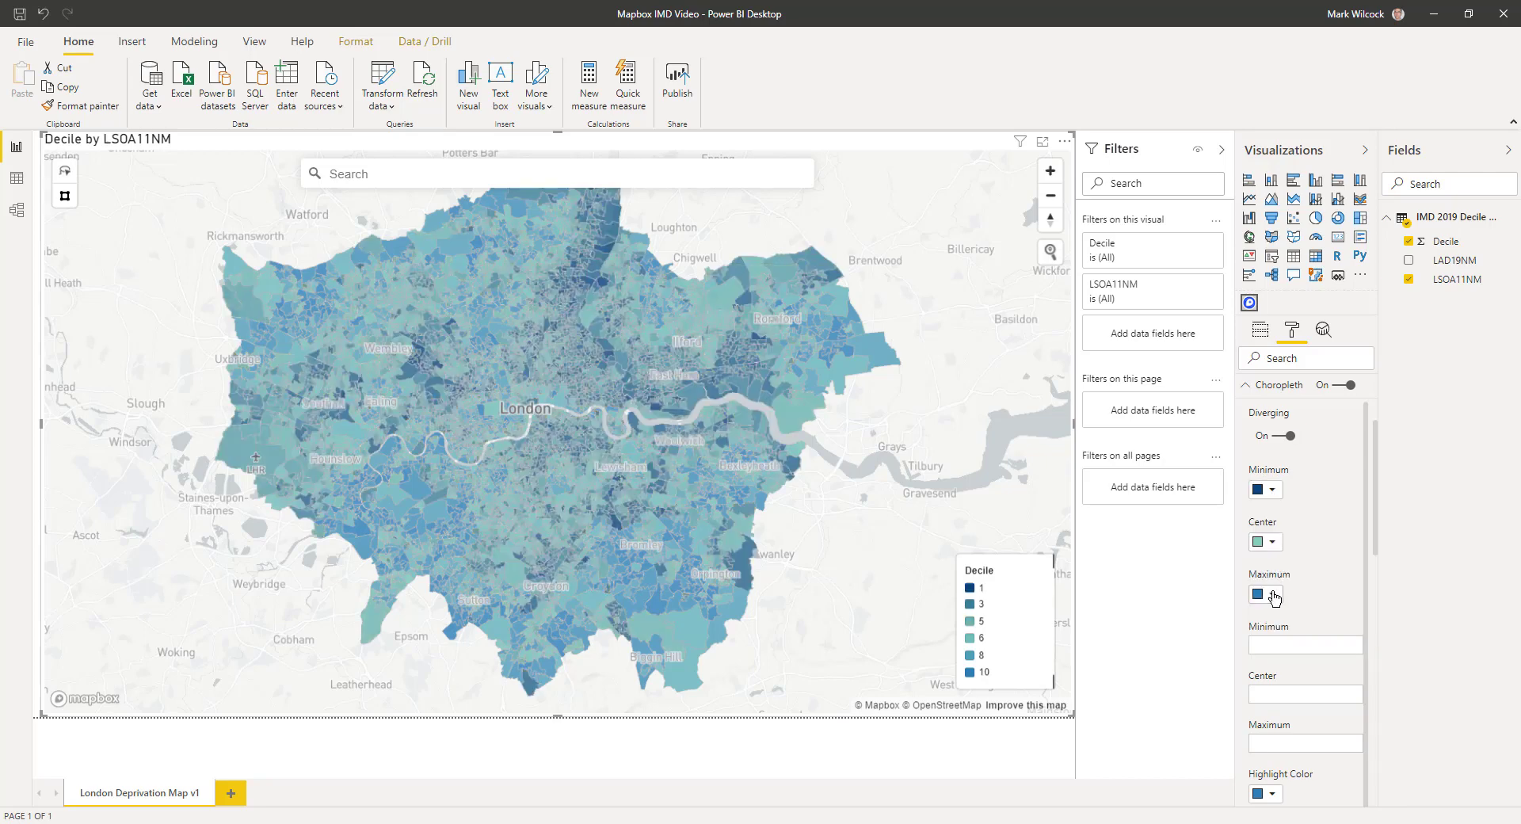
left_click(1272, 594)
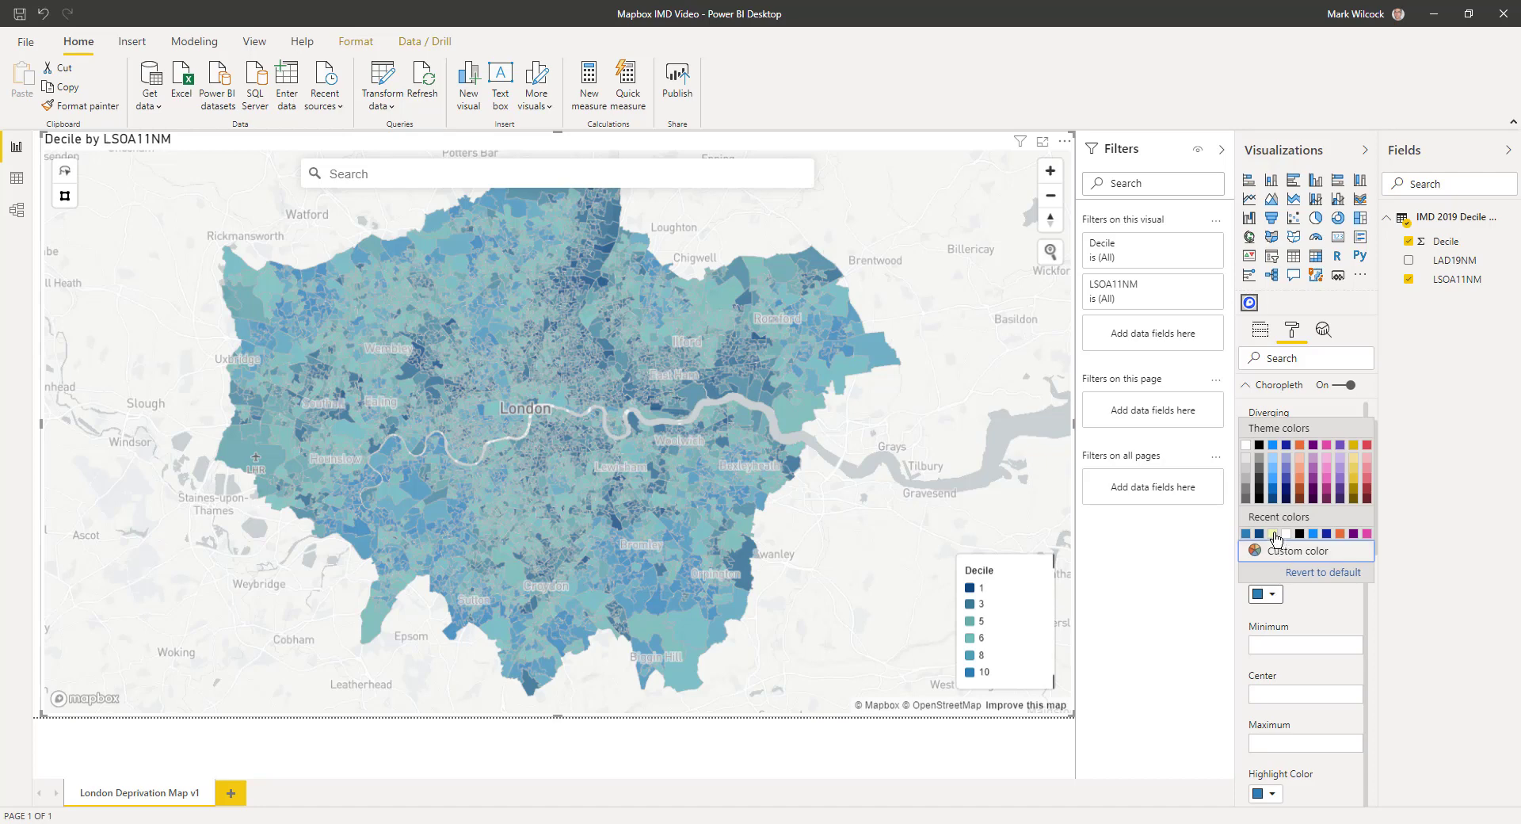
left_click(1273, 534)
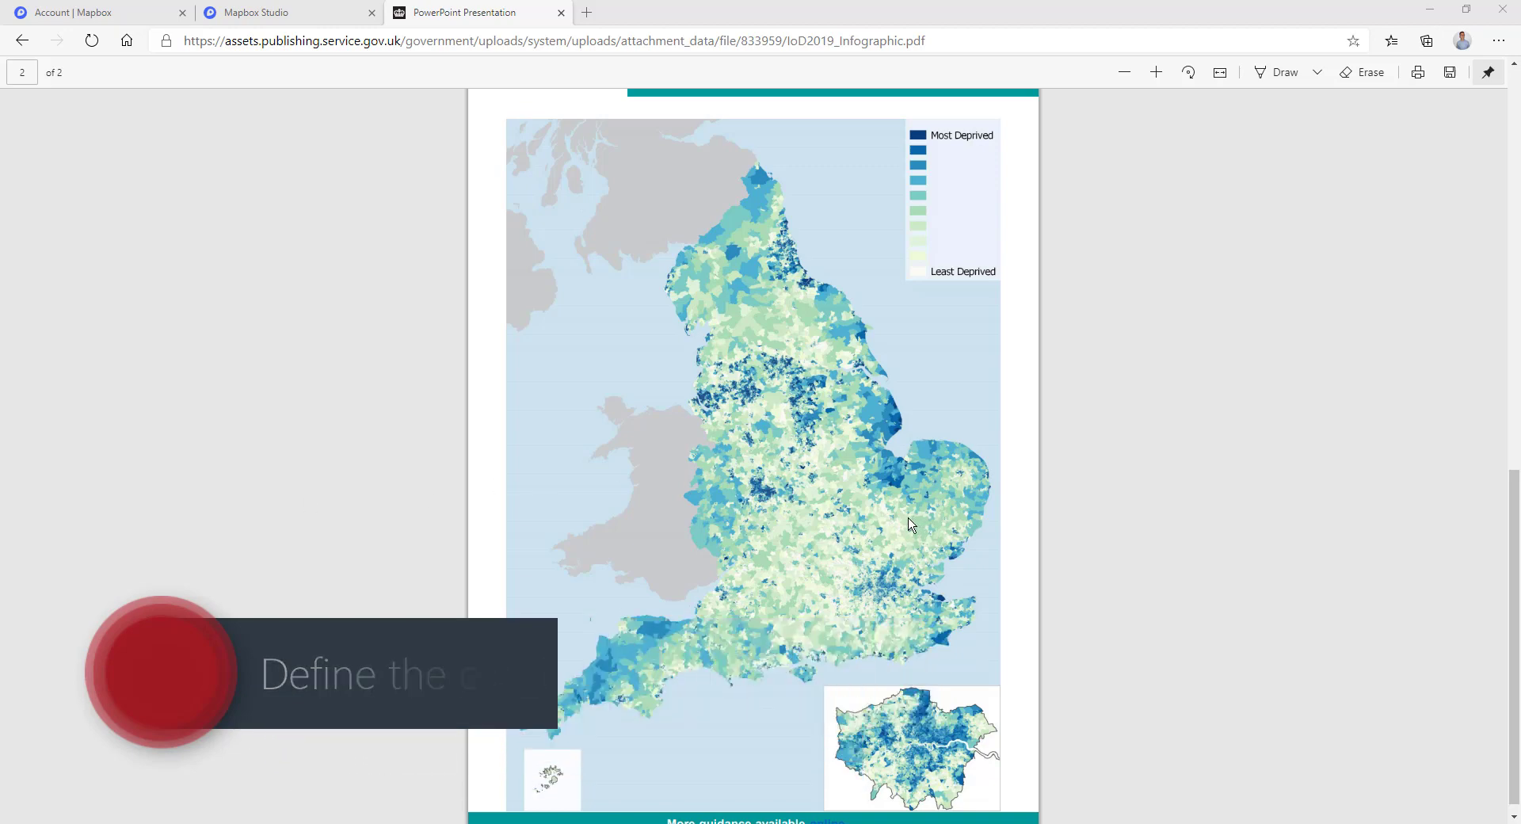
Scroll the IoD2019 PDF back up to page 1's most-to-least deprived colour strip.
scroll(911, 524, "up", 15)
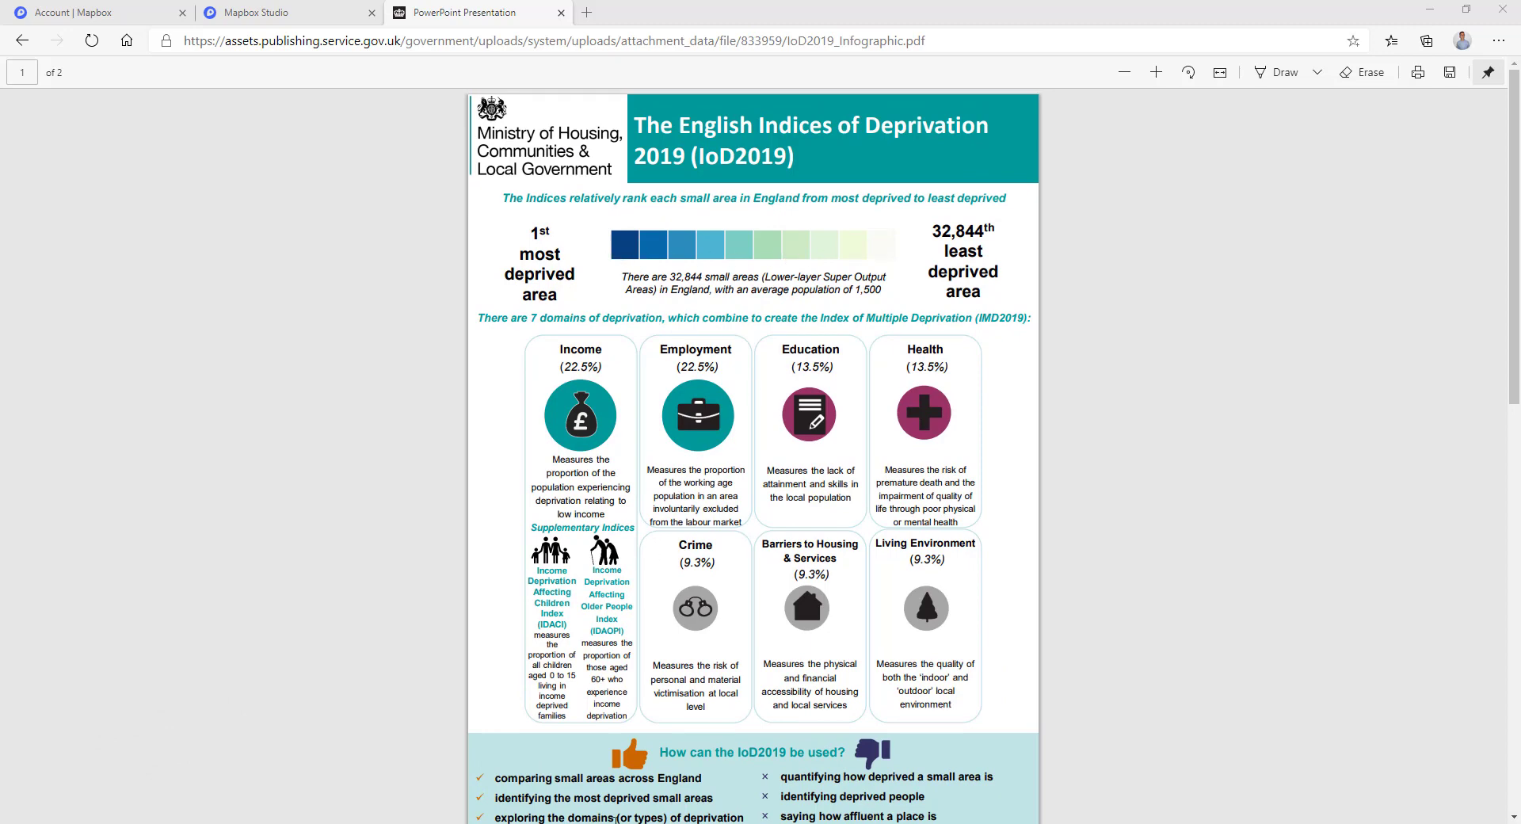
Select the IMD Decile values 1–10 and their ColourCode hex values in the Excel table.
key("alt+Tab")
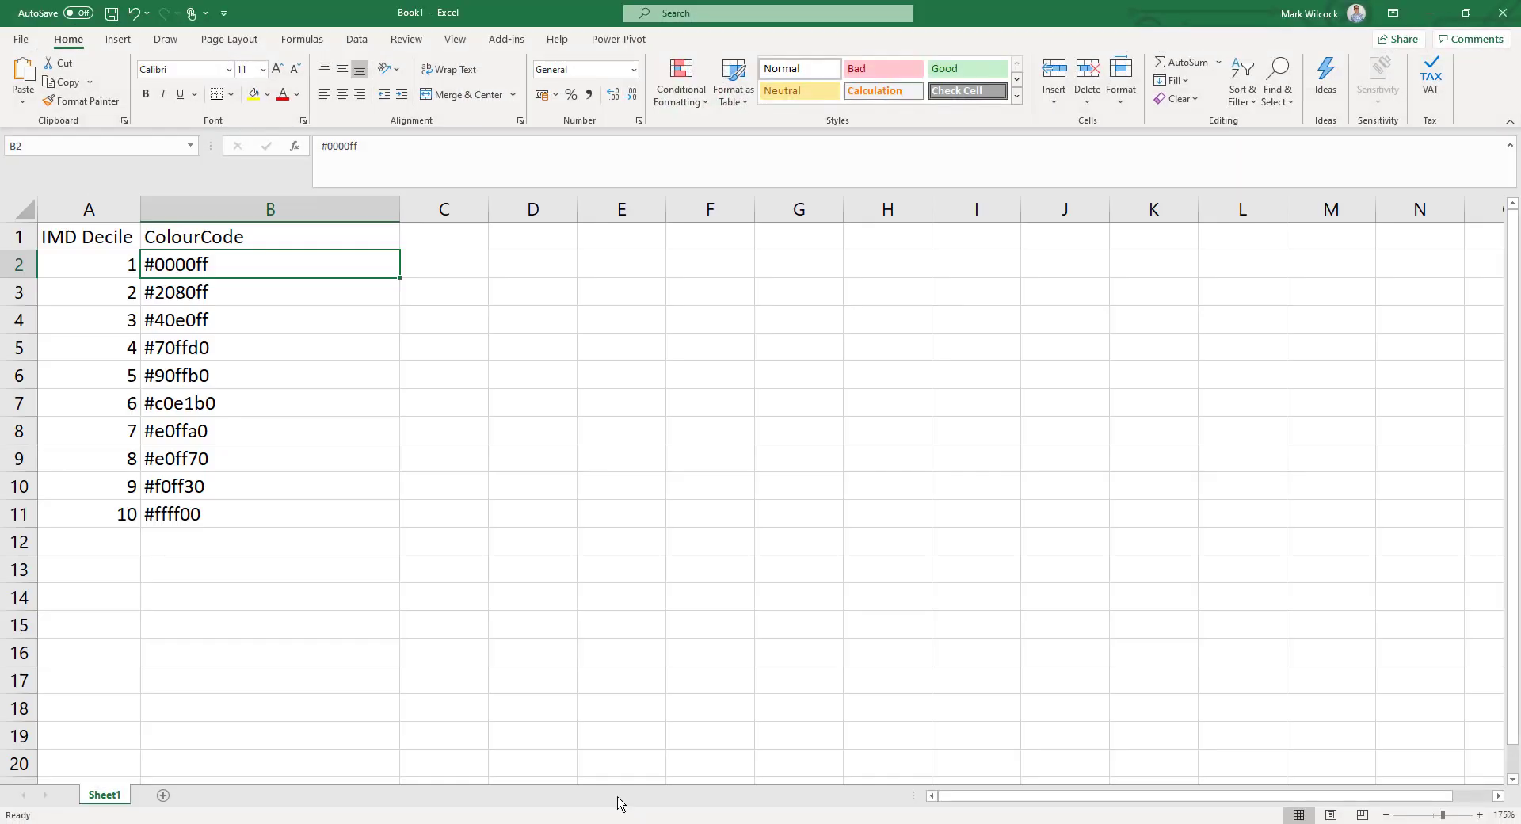
left_click_drag(108, 256, 93, 515)
left_click_drag(230, 264, 219, 506)
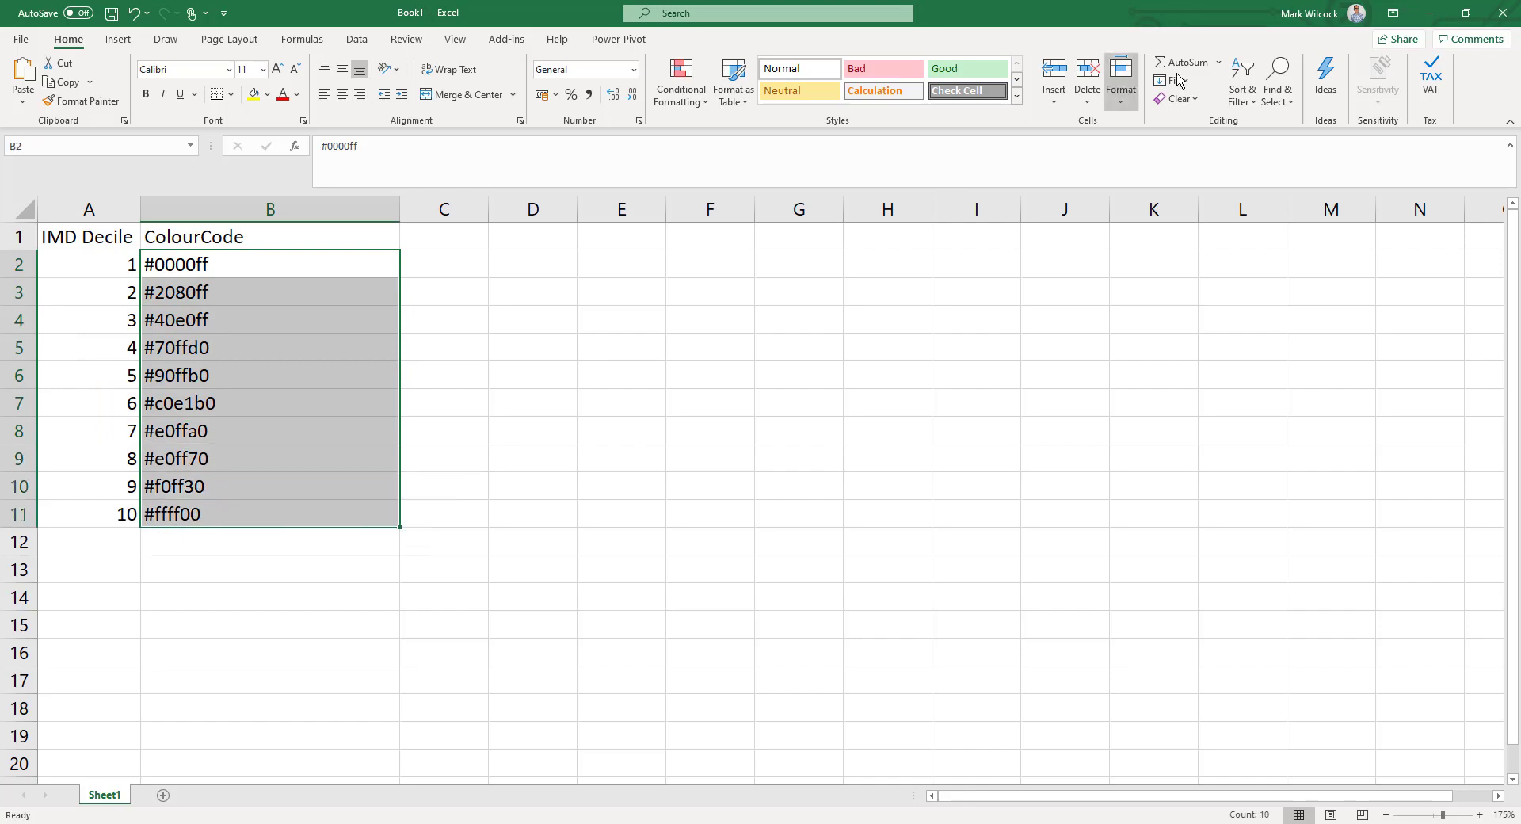
Minimise Excel and Edge so the Power BI map is visible again.
left_click(1430, 16)
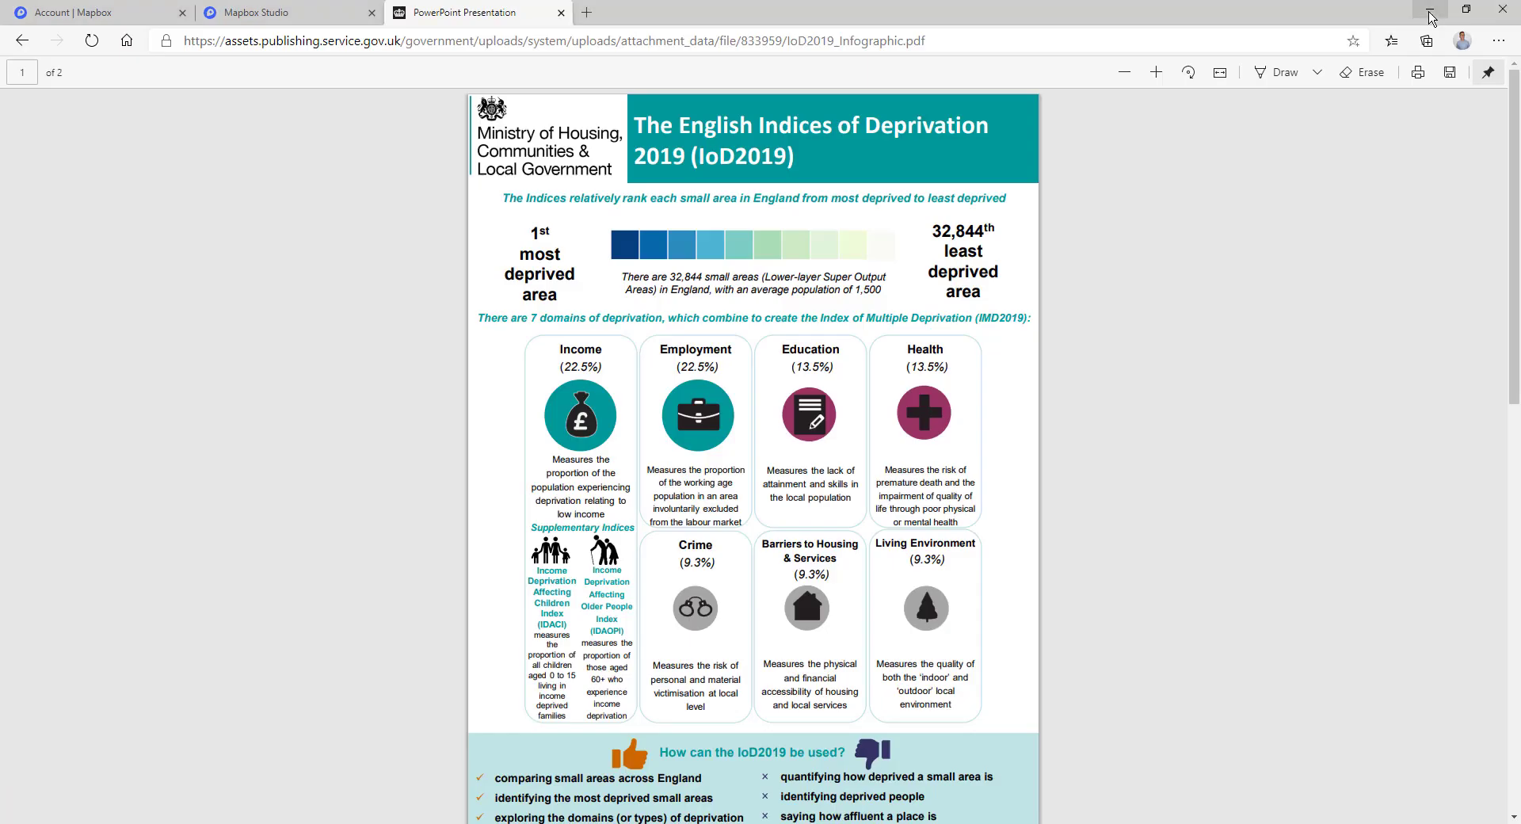
left_click(1430, 16)
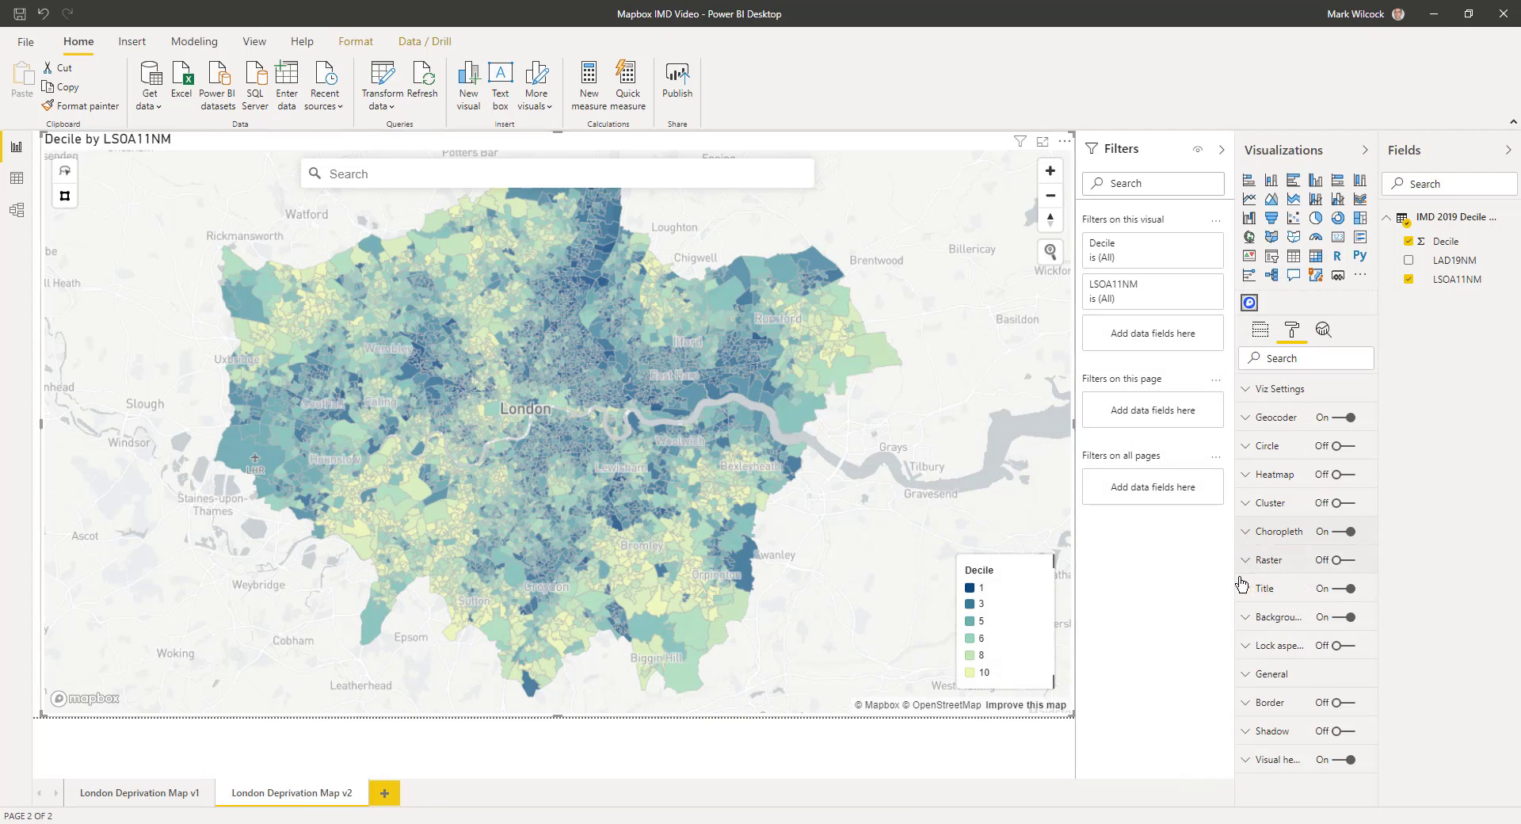
Expand the Choropleth colour settings and select the LAD19NM field to view its column tools.
left_click(1244, 532)
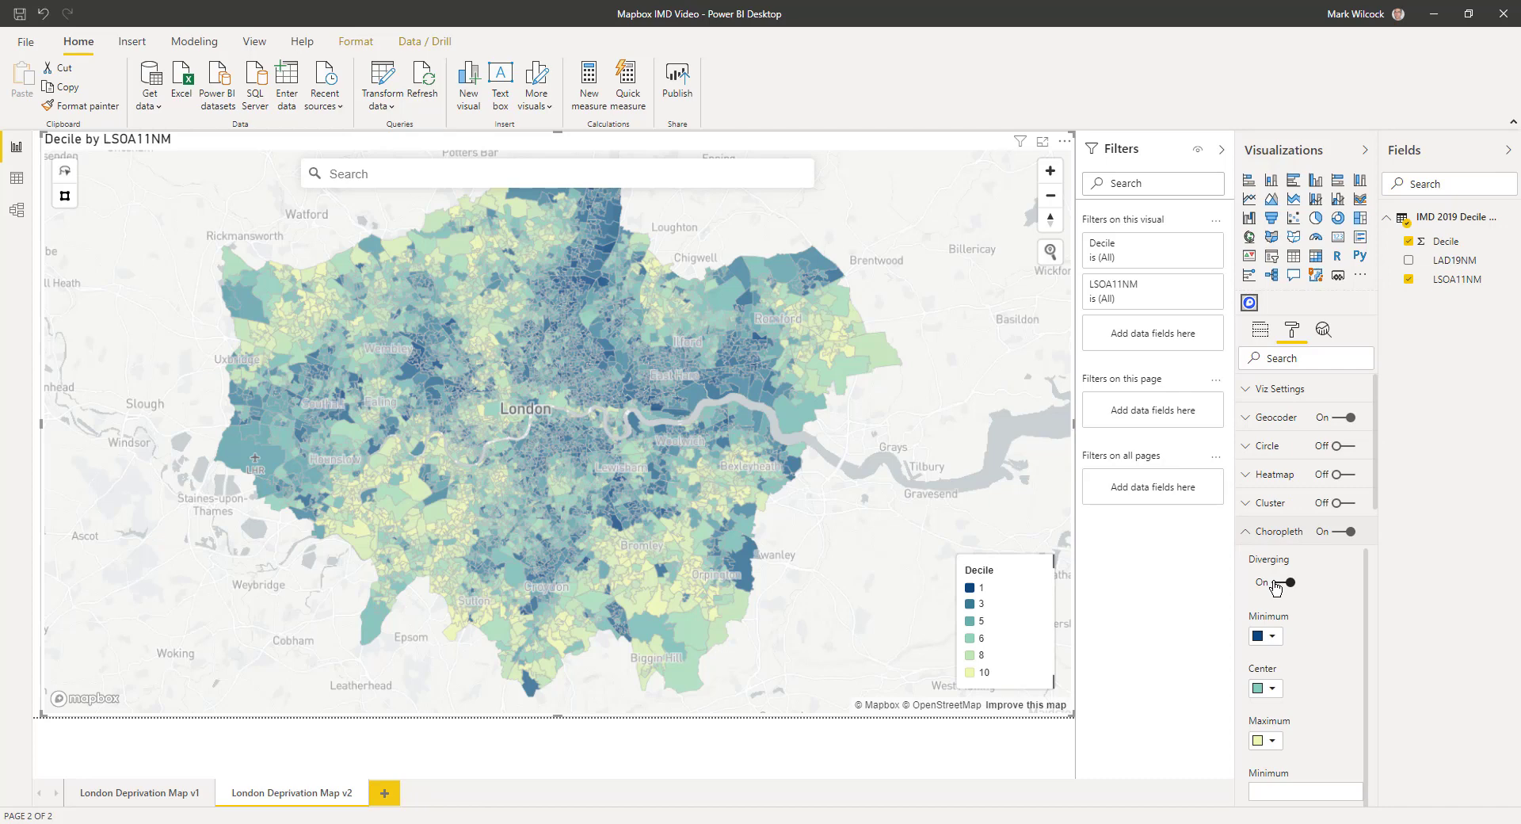
left_click(1395, 260)
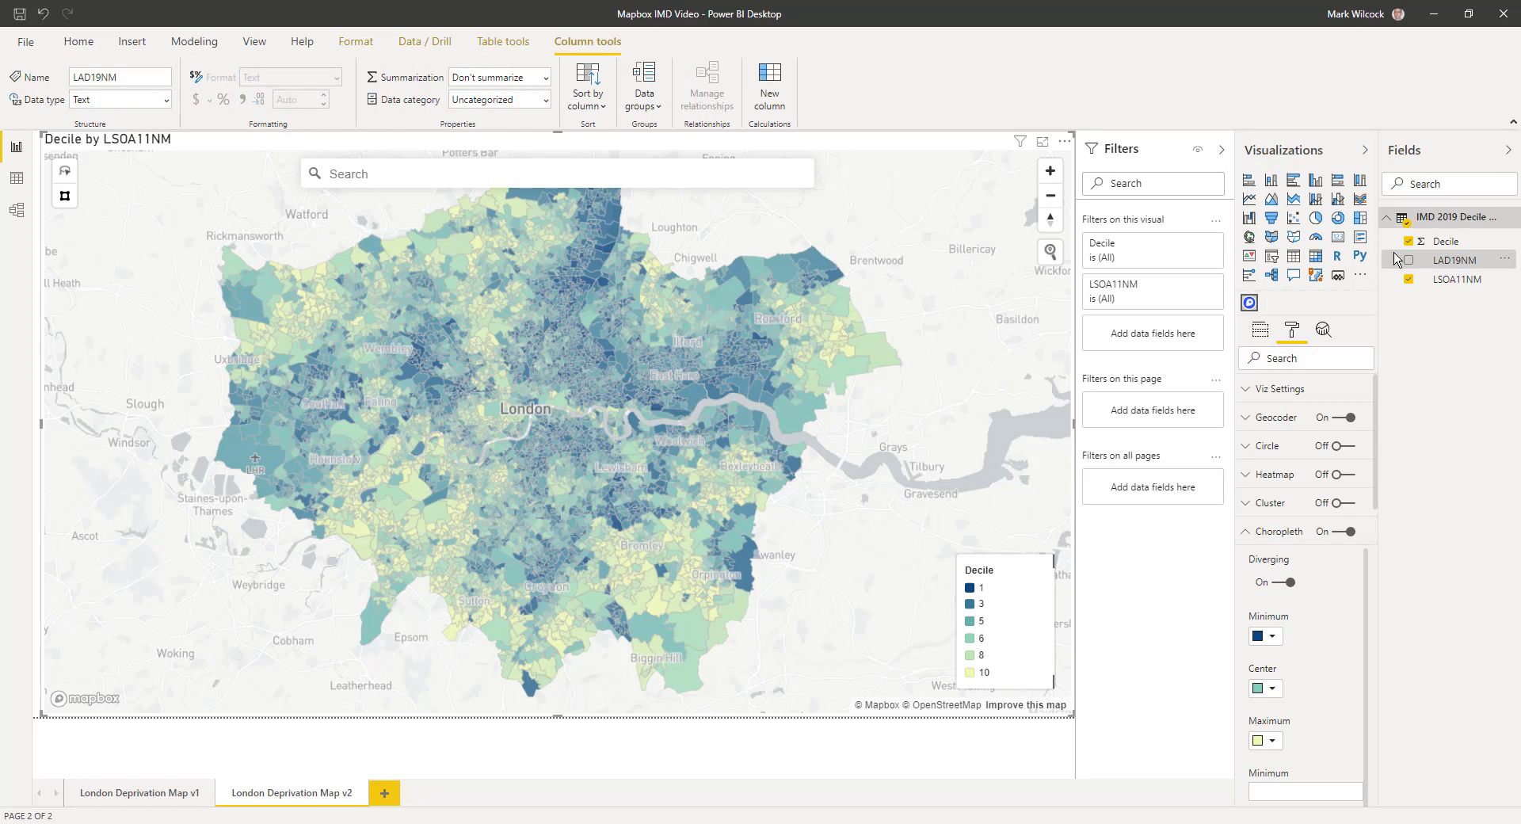
Create the calculated column Decile Text = FORMAT('IMD 2019 Decile London'[Decile], "").
left_click(1469, 243)
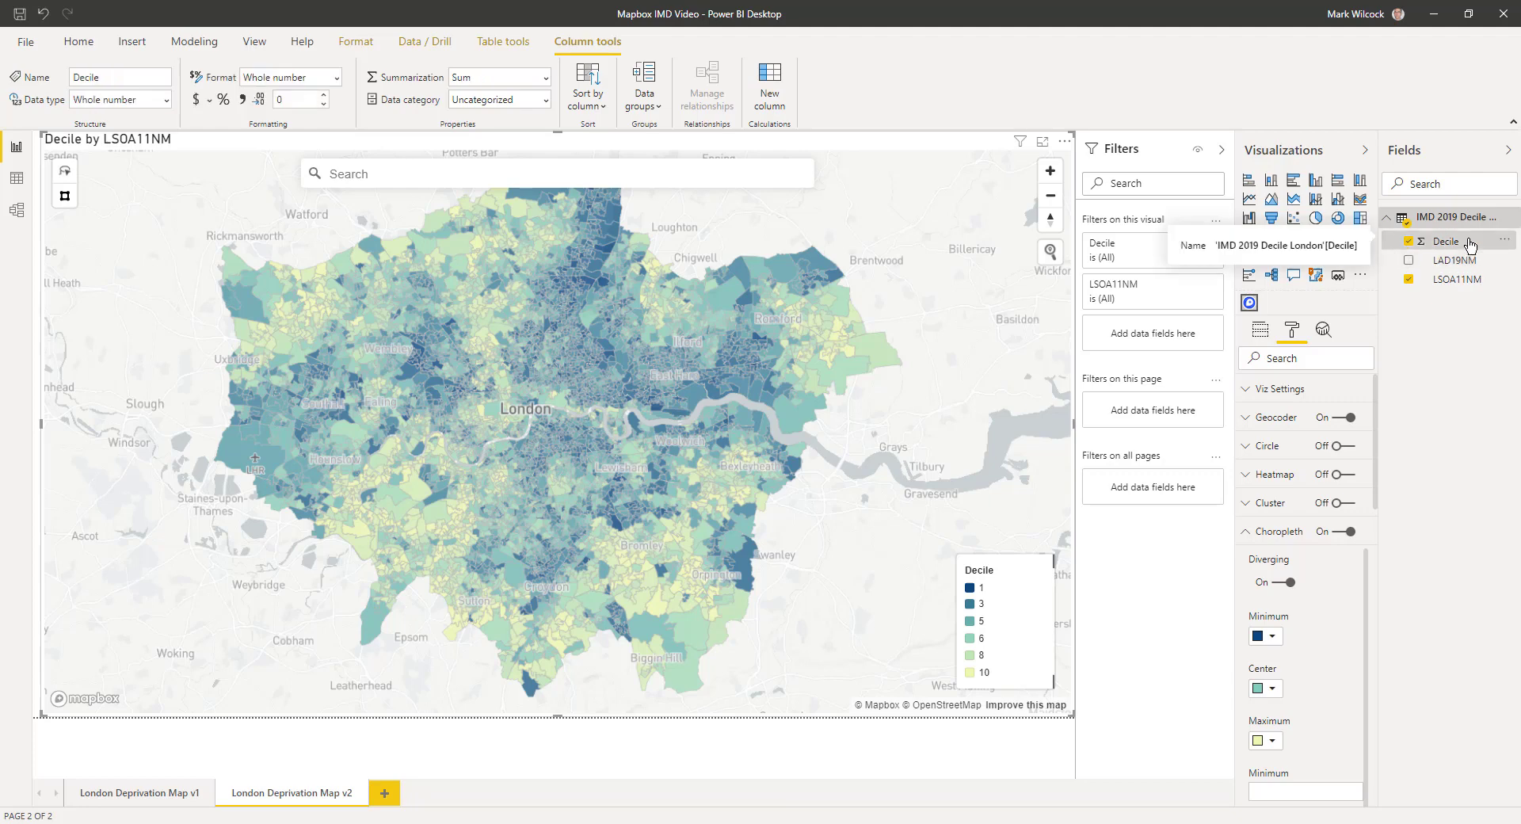
left_click(769, 88)
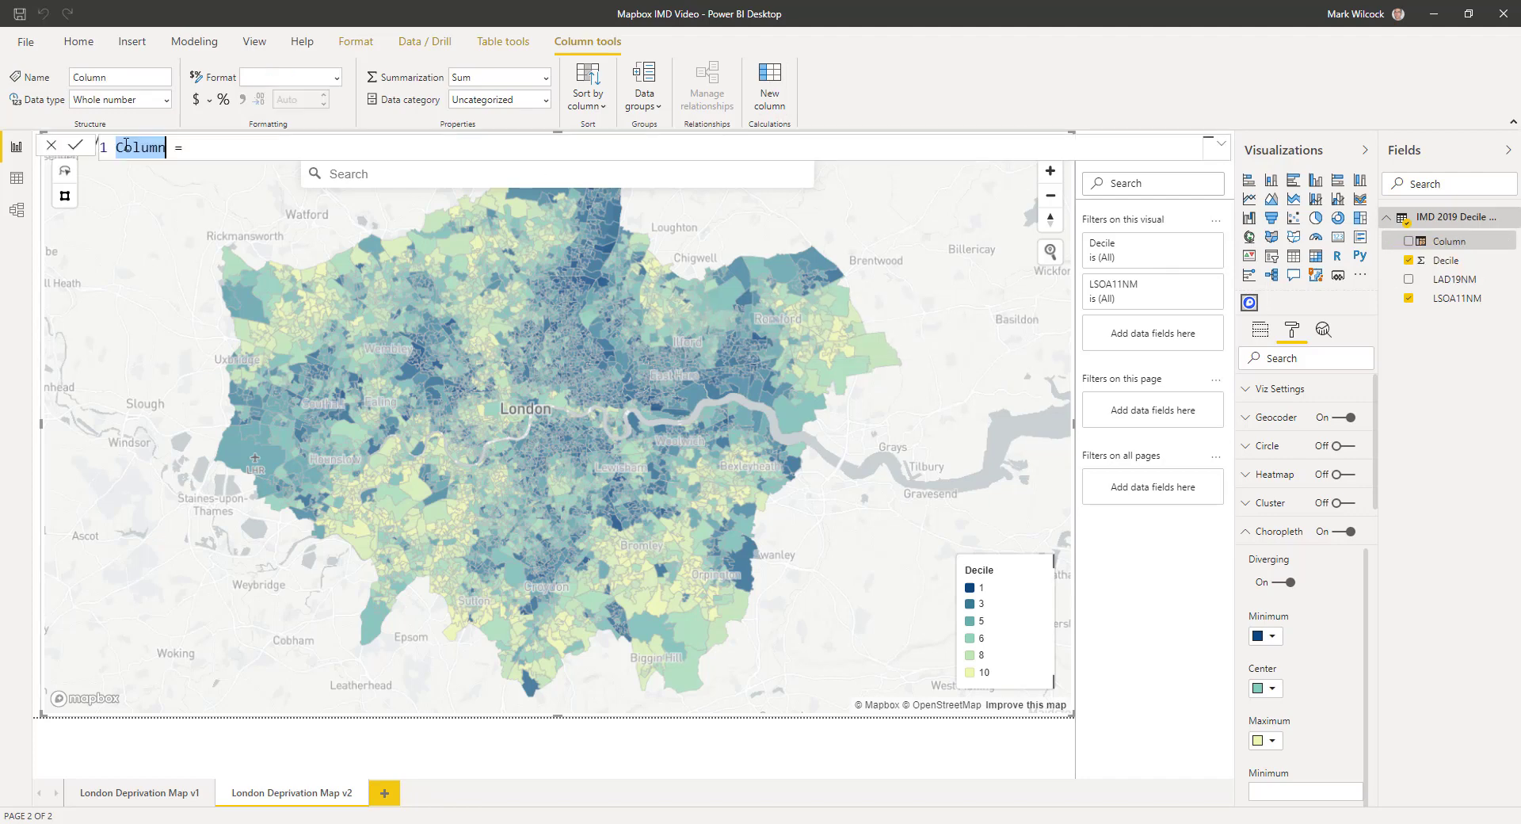
type("Decile Text")
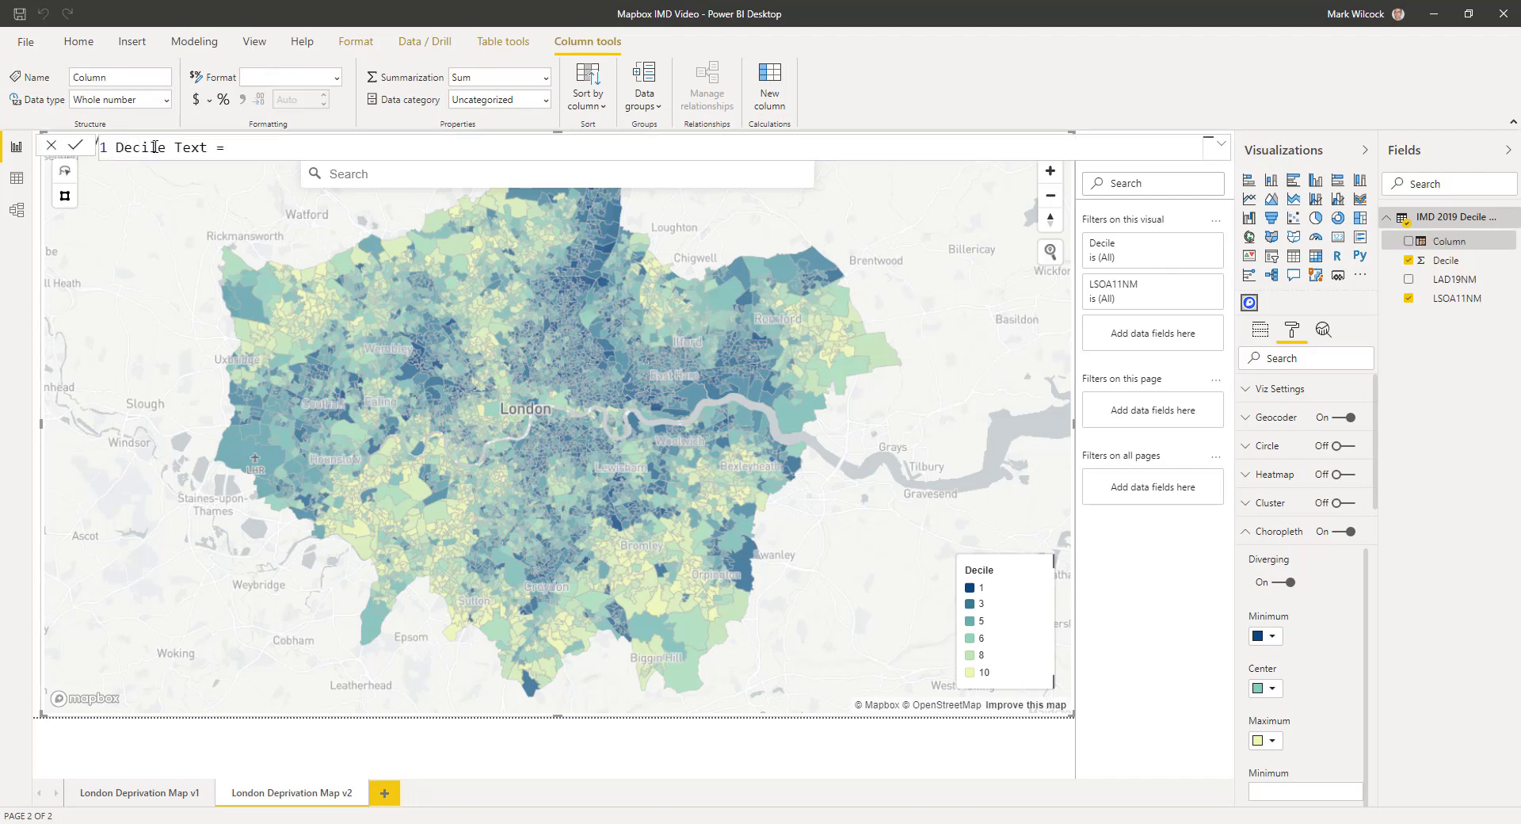
left_click(262, 147)
type("format")
key("Tab")
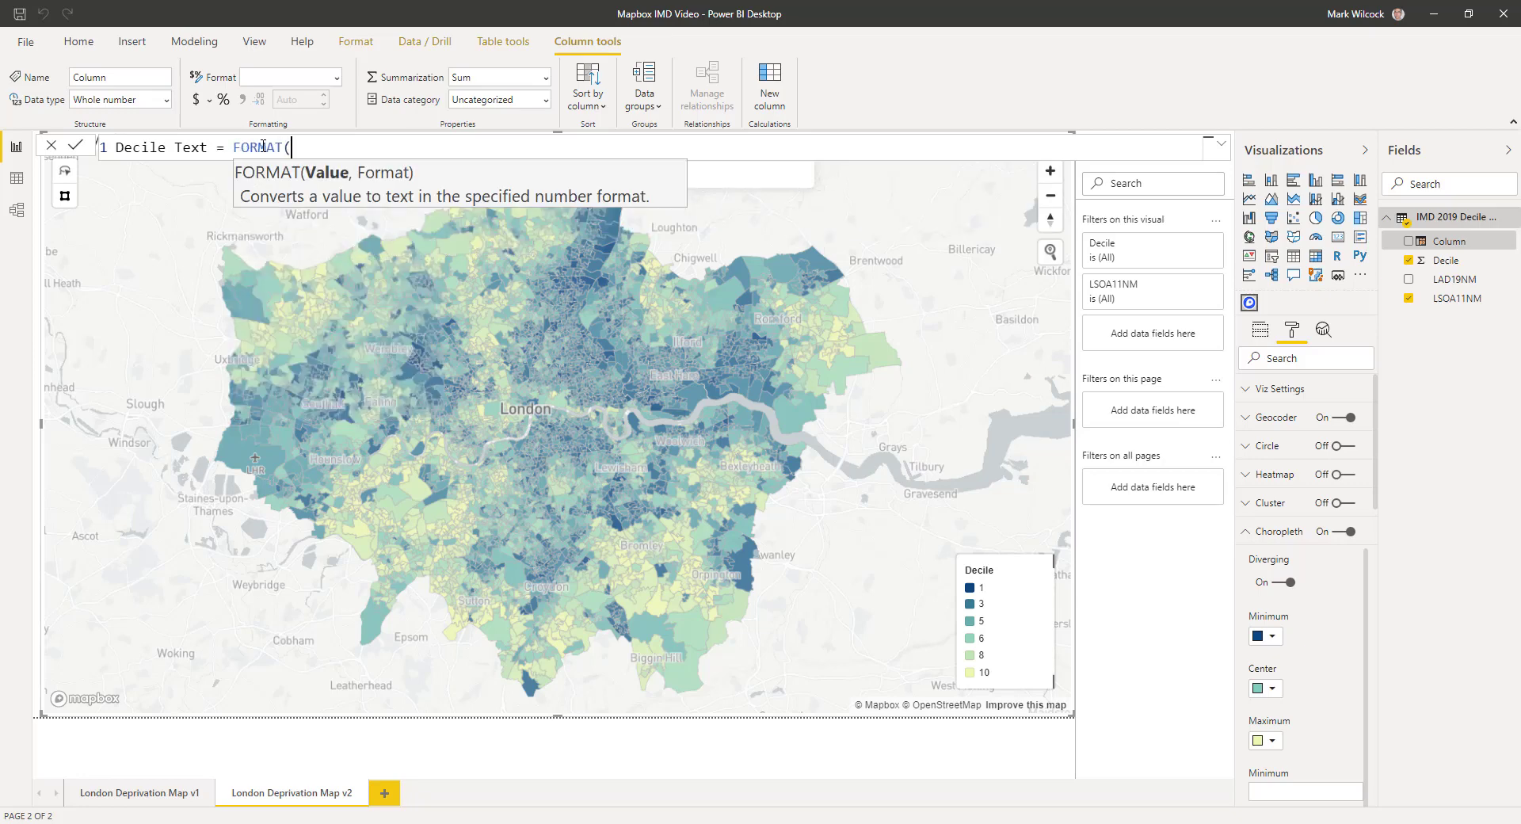
type("deci")
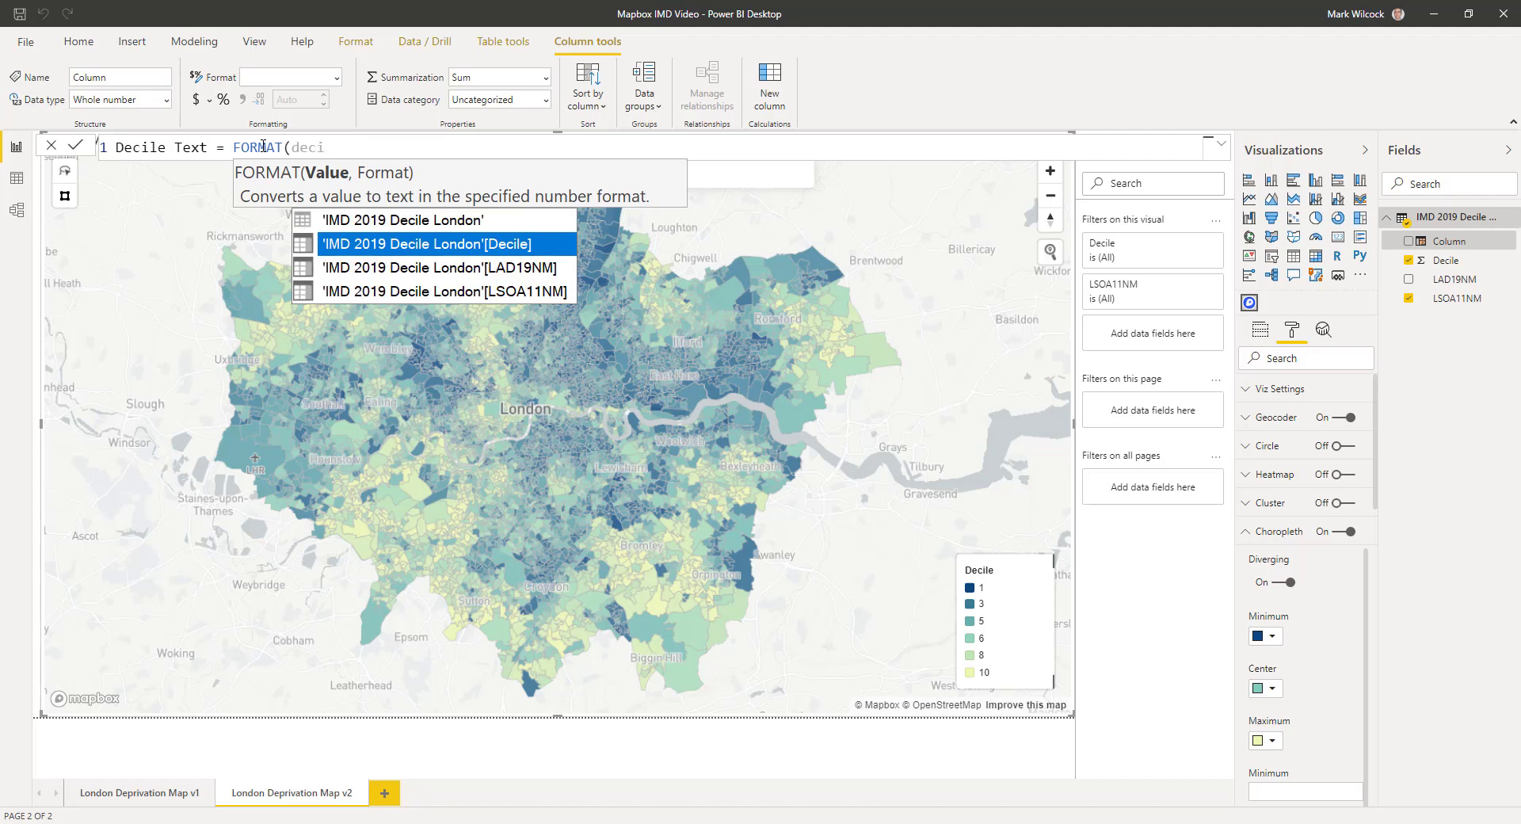
key("Tab")
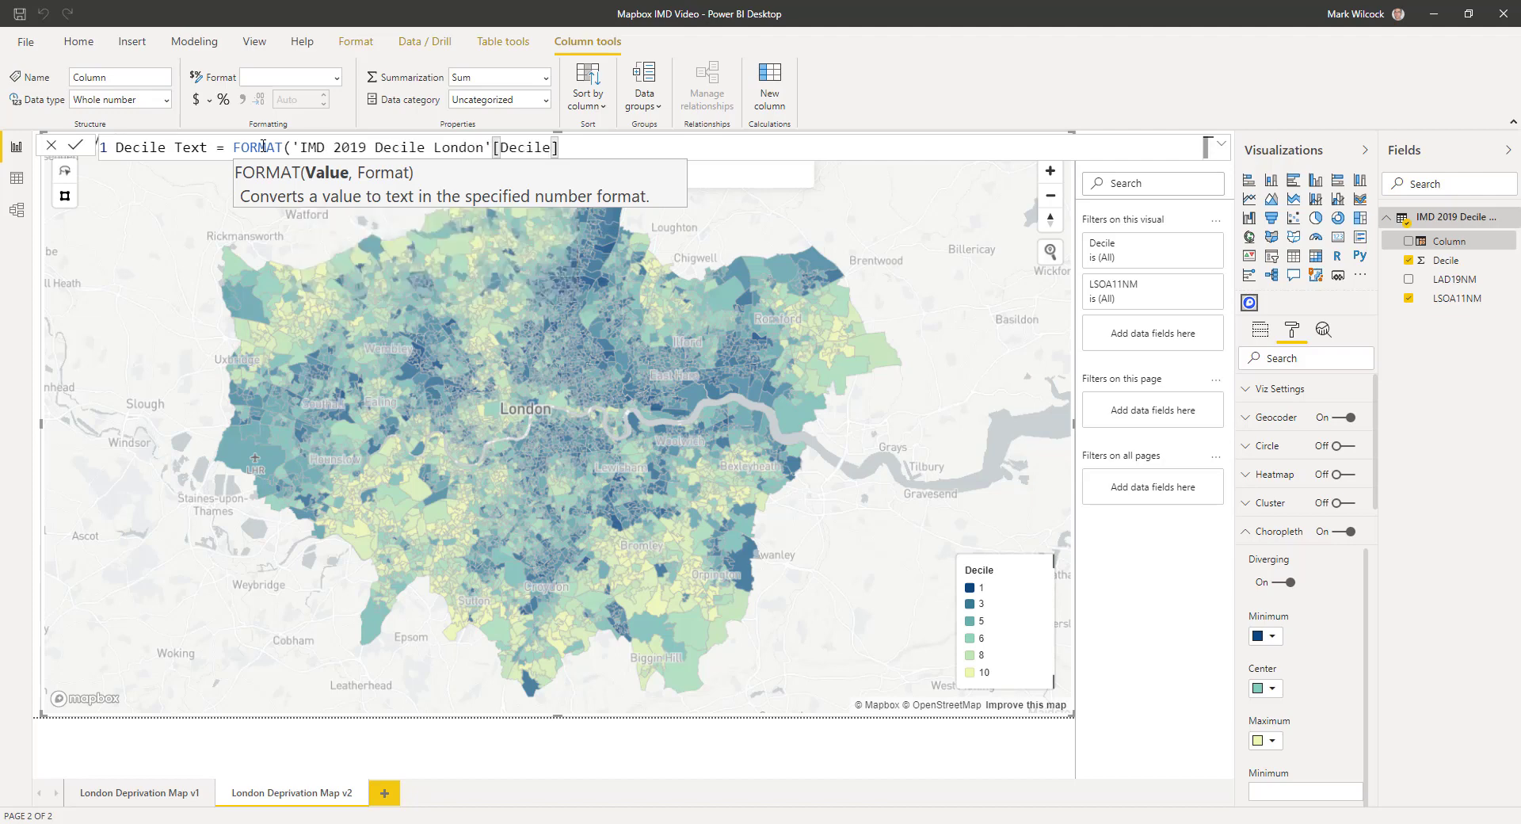
type(", \"\"")
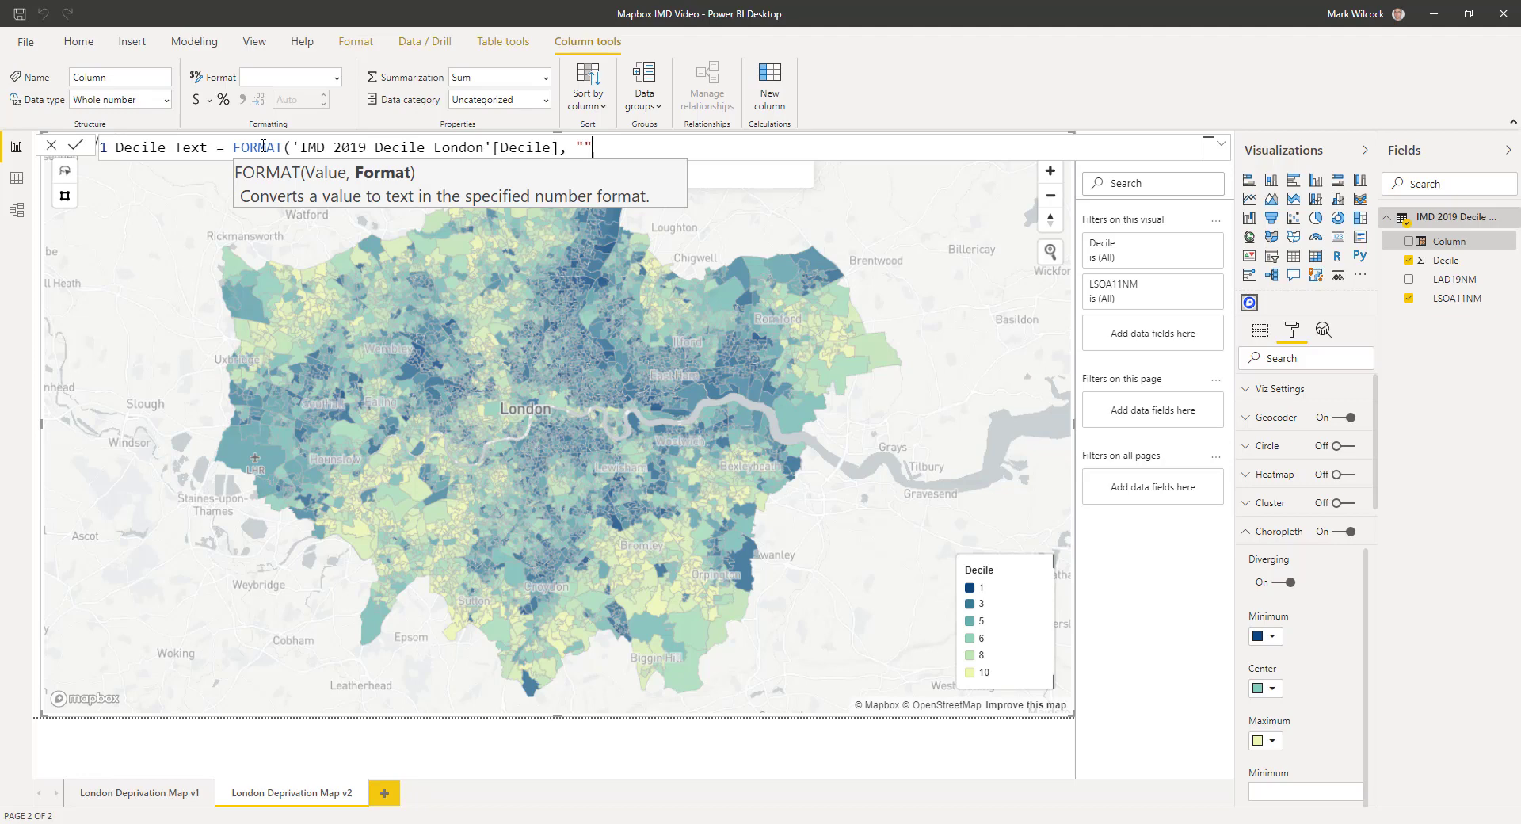
type(")")
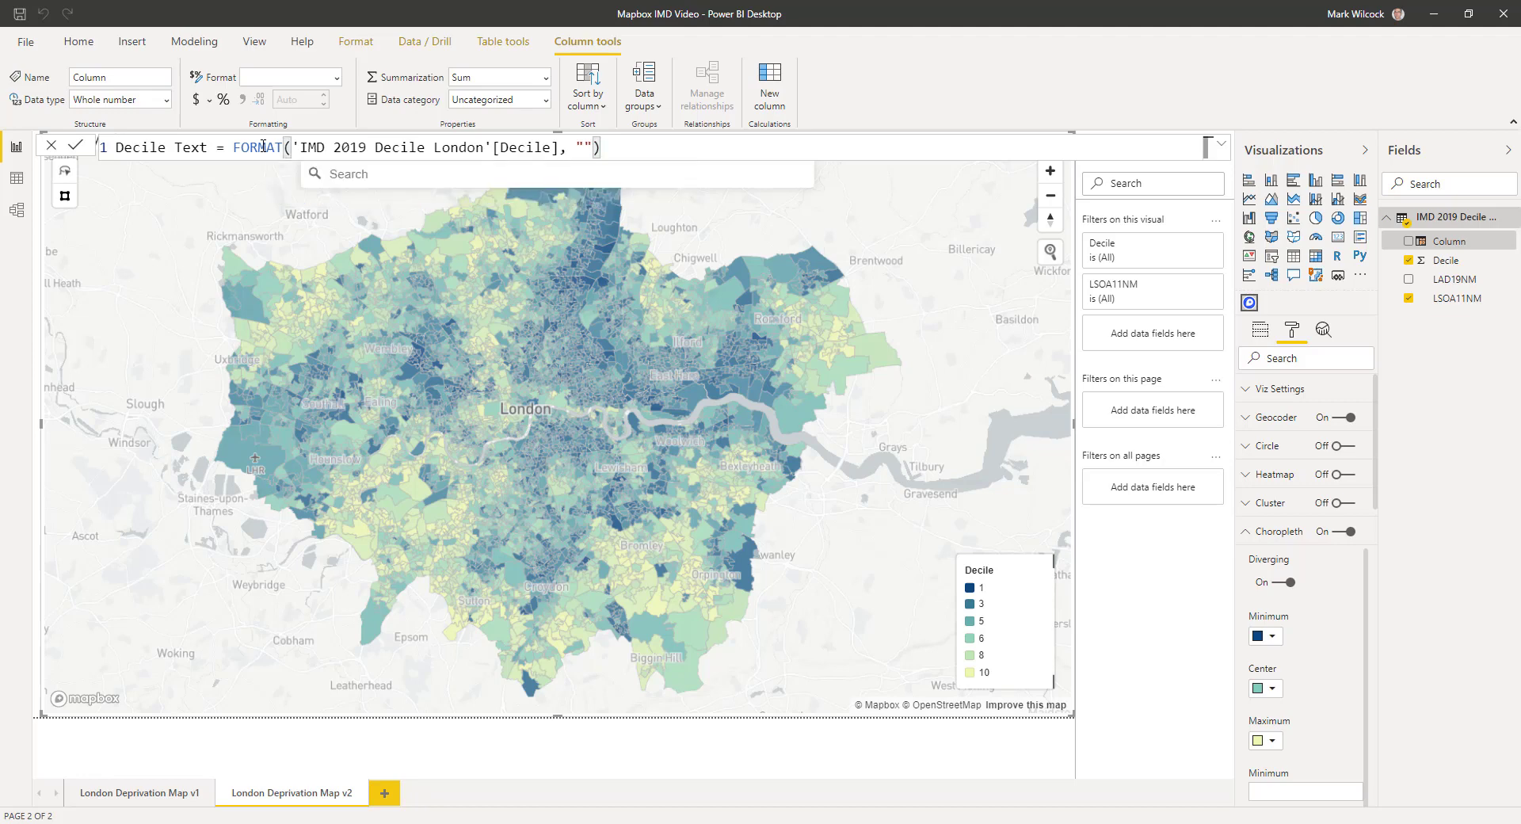
left_click(77, 147)
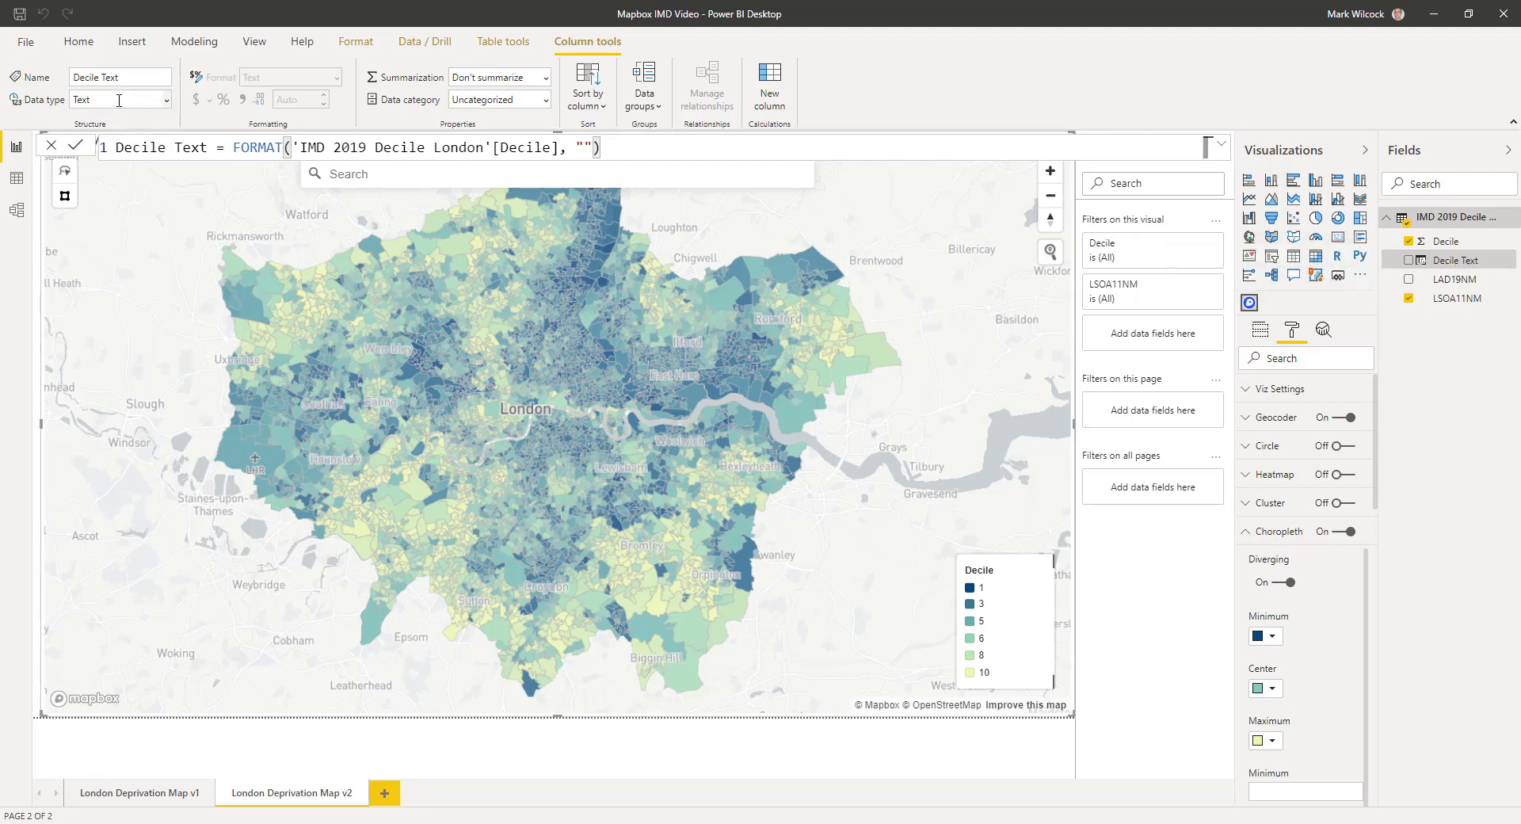
left_click(1457, 243)
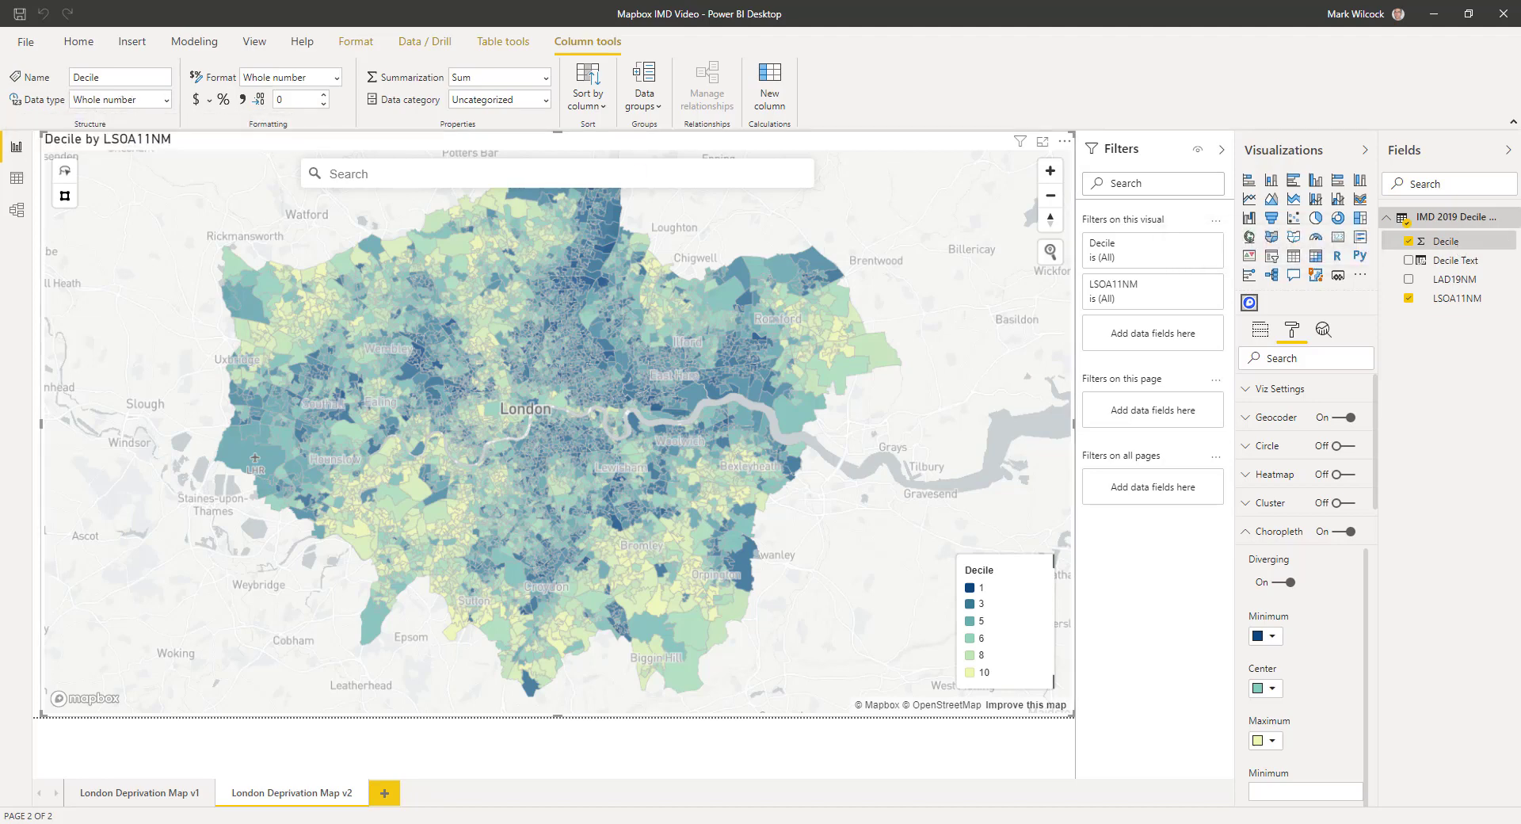
Put Decile Text in the map visual's Color well in place of Decile.
left_click(138, 356)
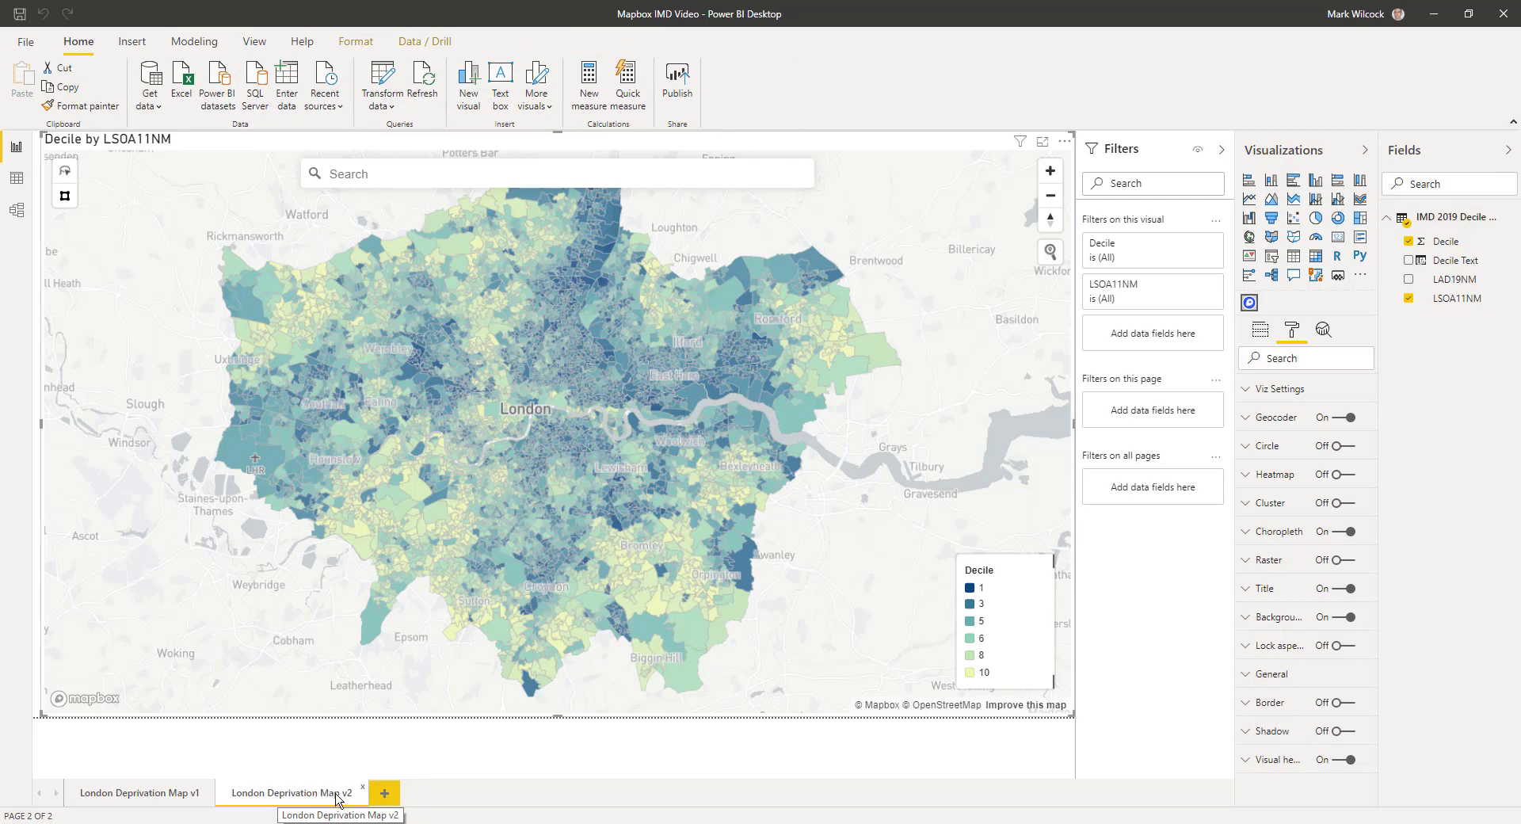
left_click(1268, 331)
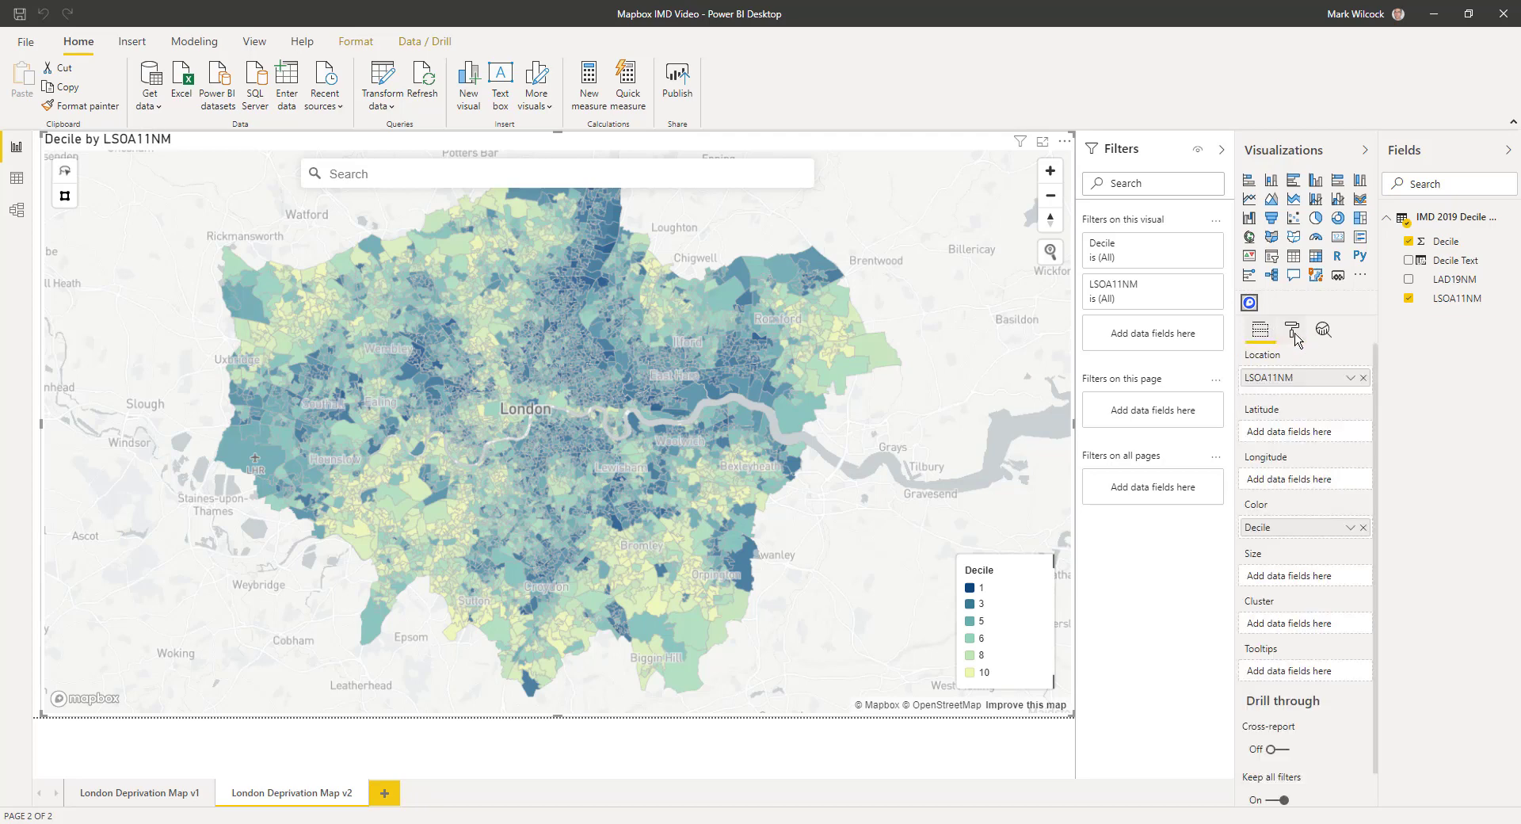
left_click_drag(1452, 269, 1328, 538)
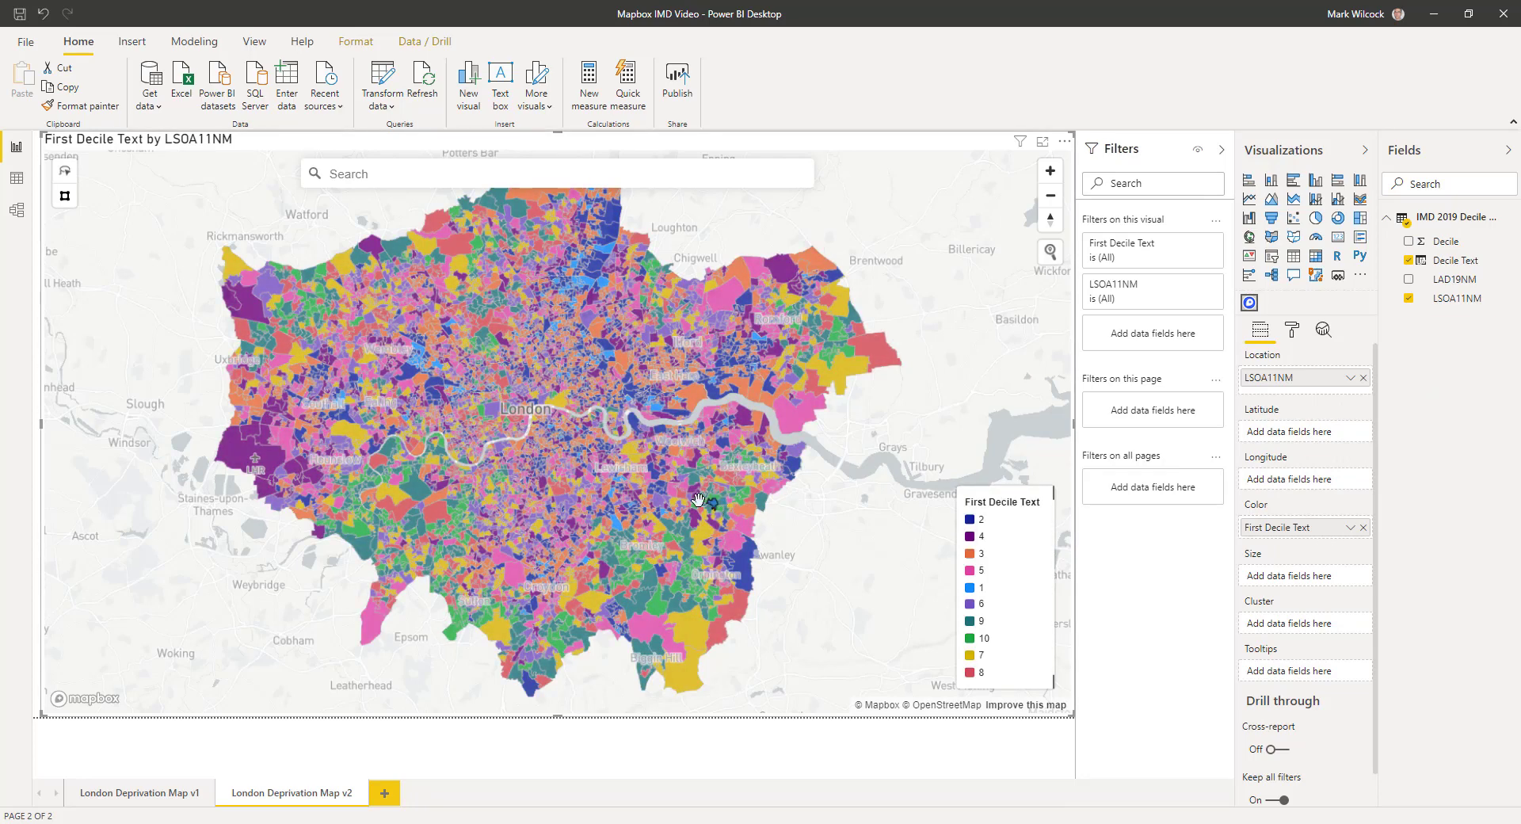
Expand the map's per-decile data colours and bring up a custom colour for decile 1.
left_click(1293, 332)
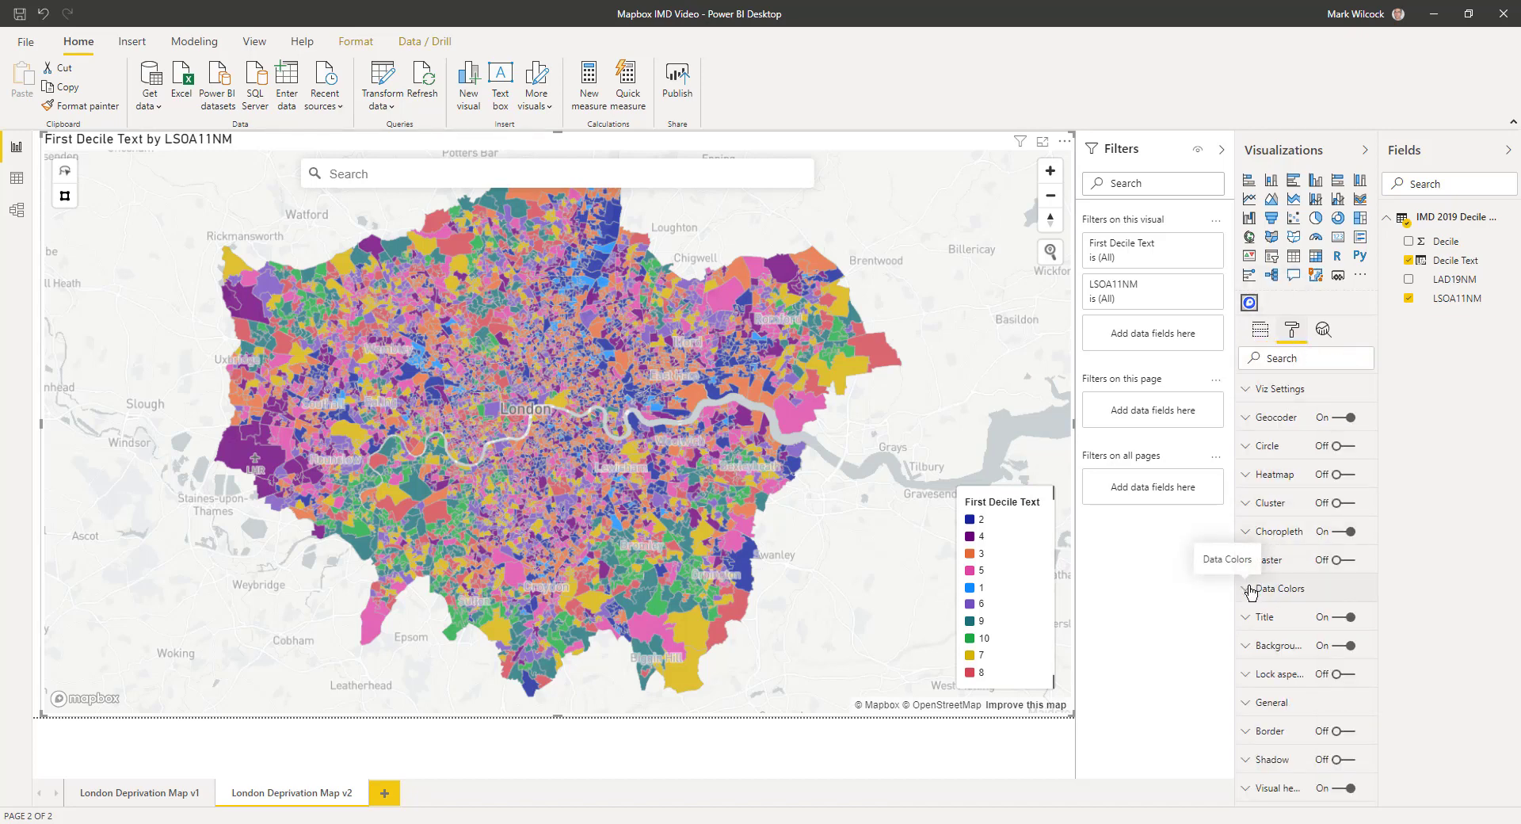
left_click(1251, 589)
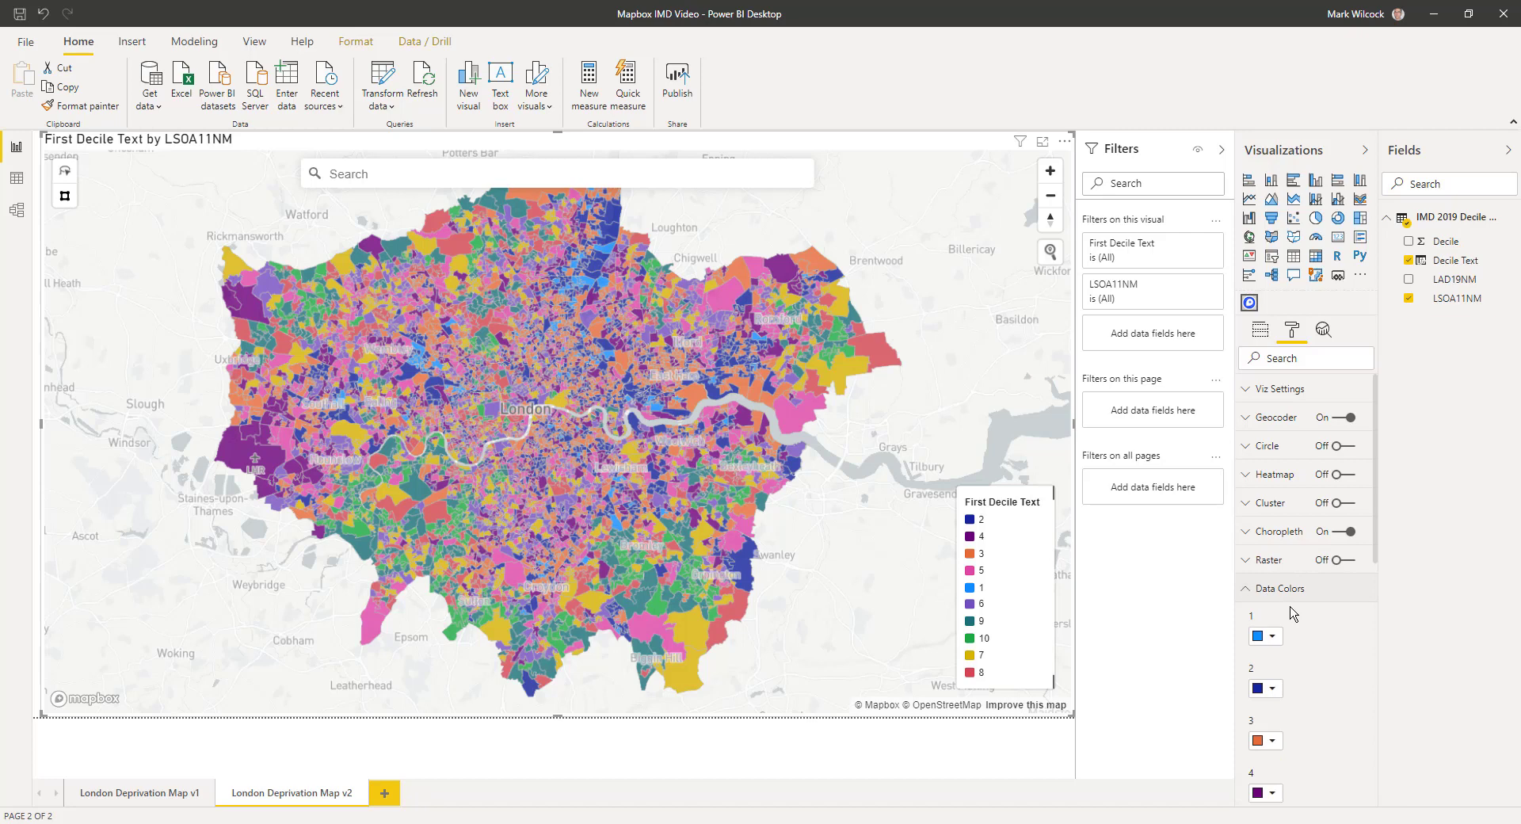
scroll(1293, 613, "down", 3)
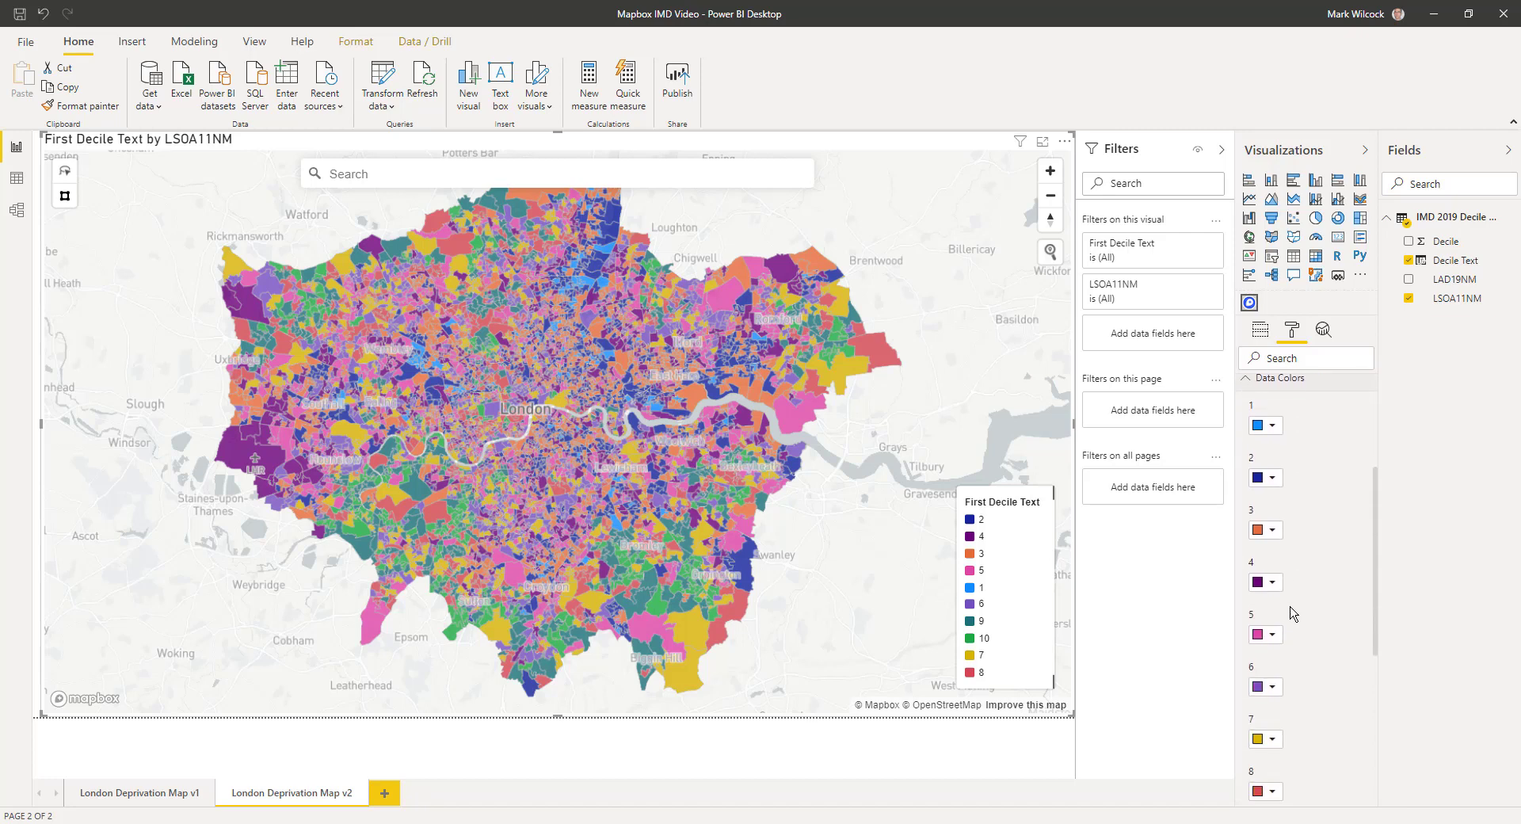
left_click(1272, 426)
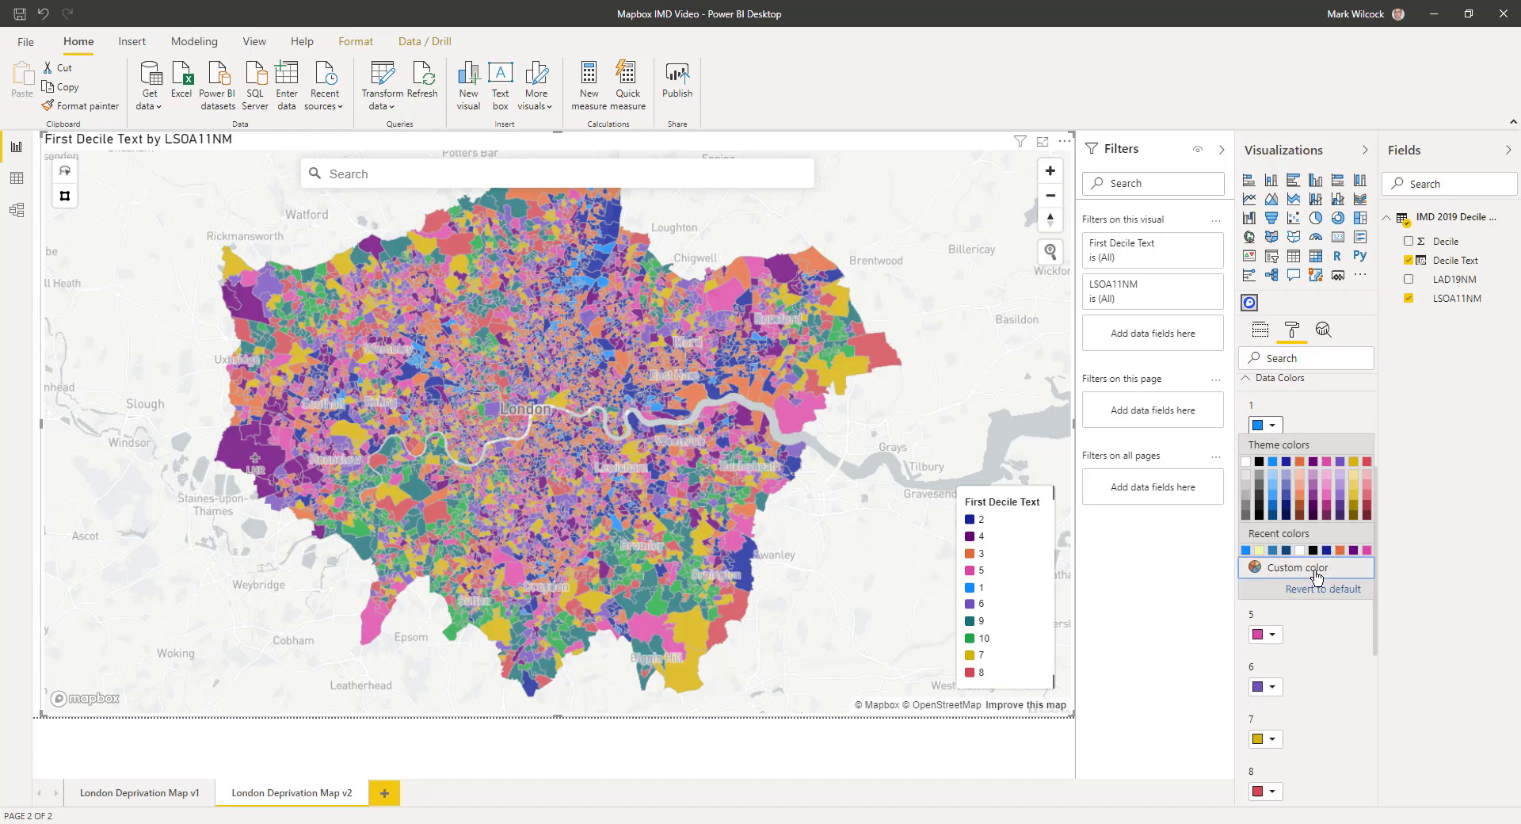
left_click(1311, 567)
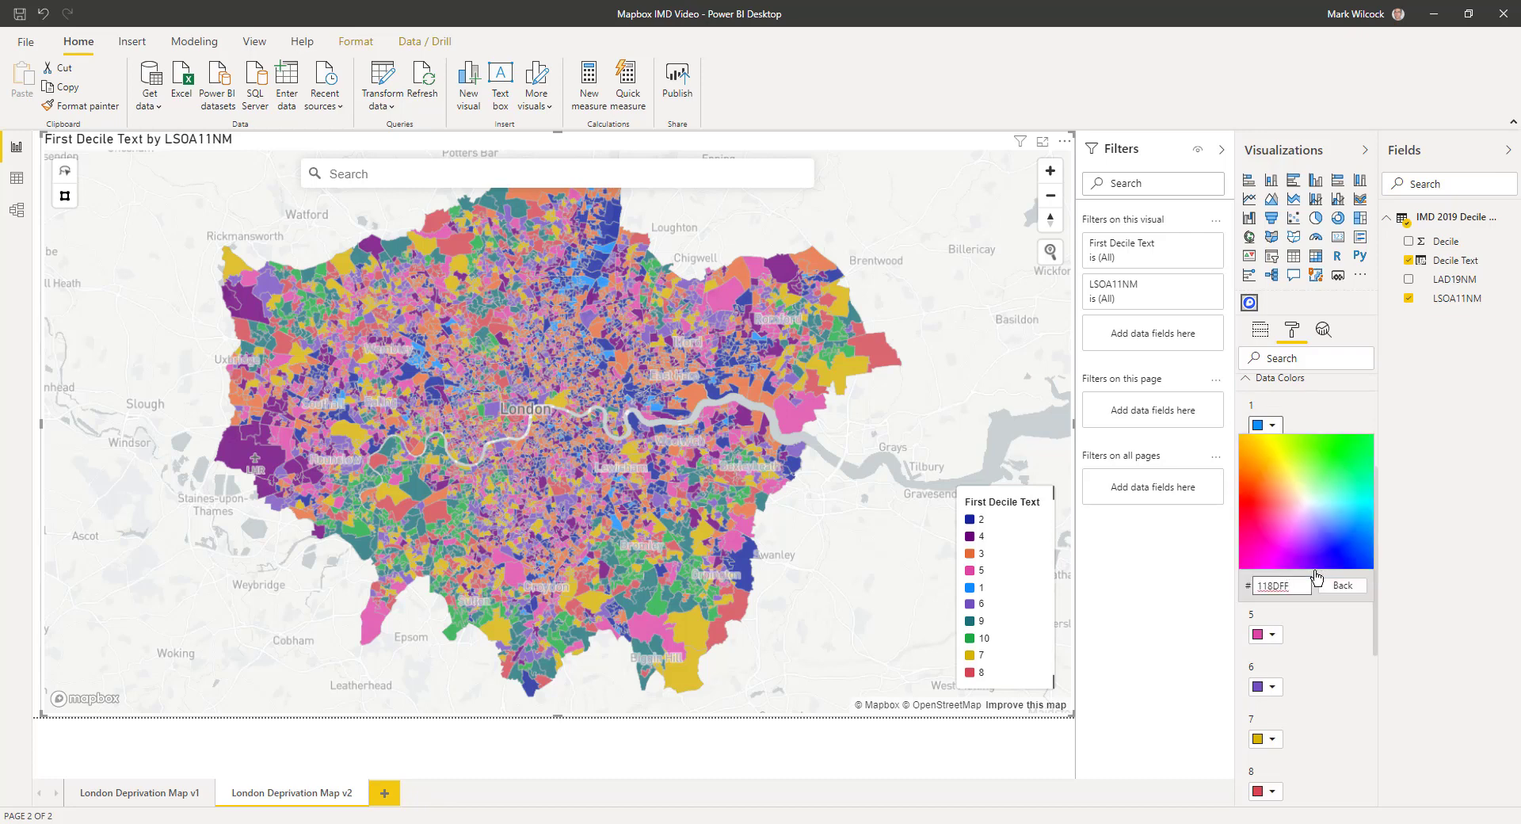
Paste hex 0000ff from the Excel ColourCode column as decile 1's colour, then begin decile 2.
key("alt+Tab")
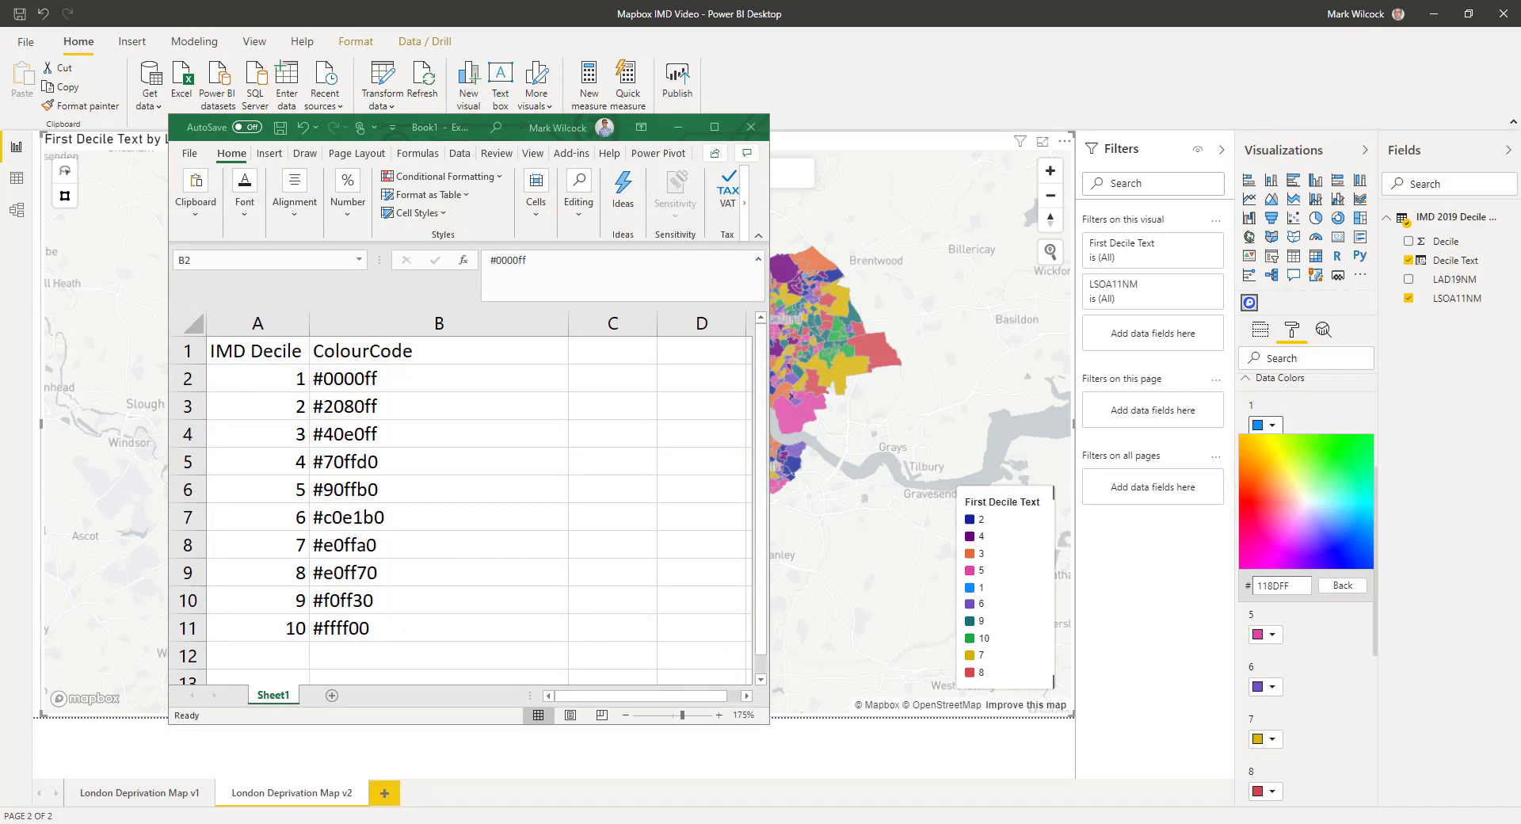
left_click(347, 377)
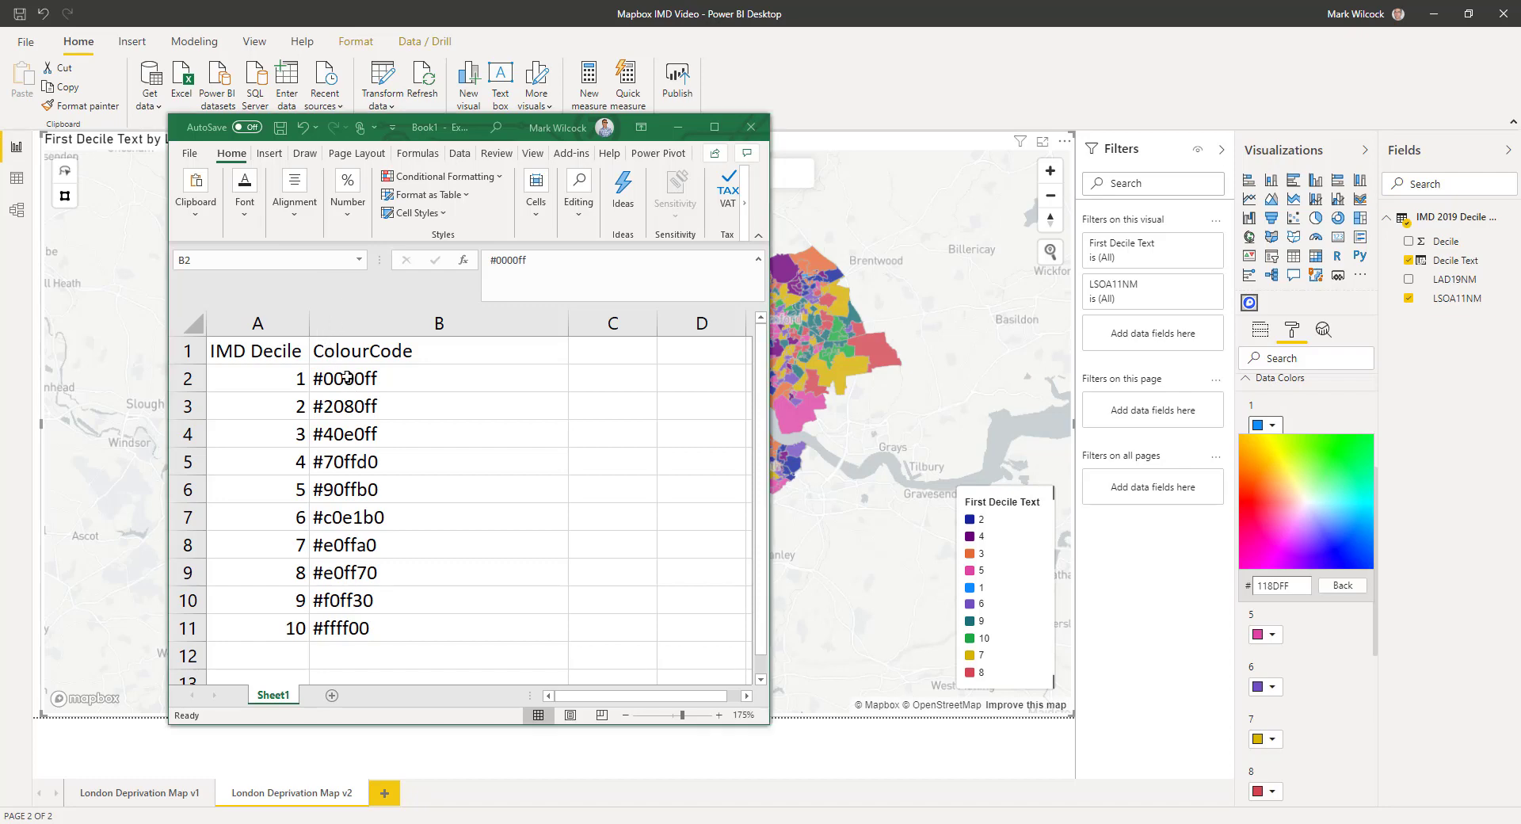
double_click(518, 261)
key("ctrl+c")
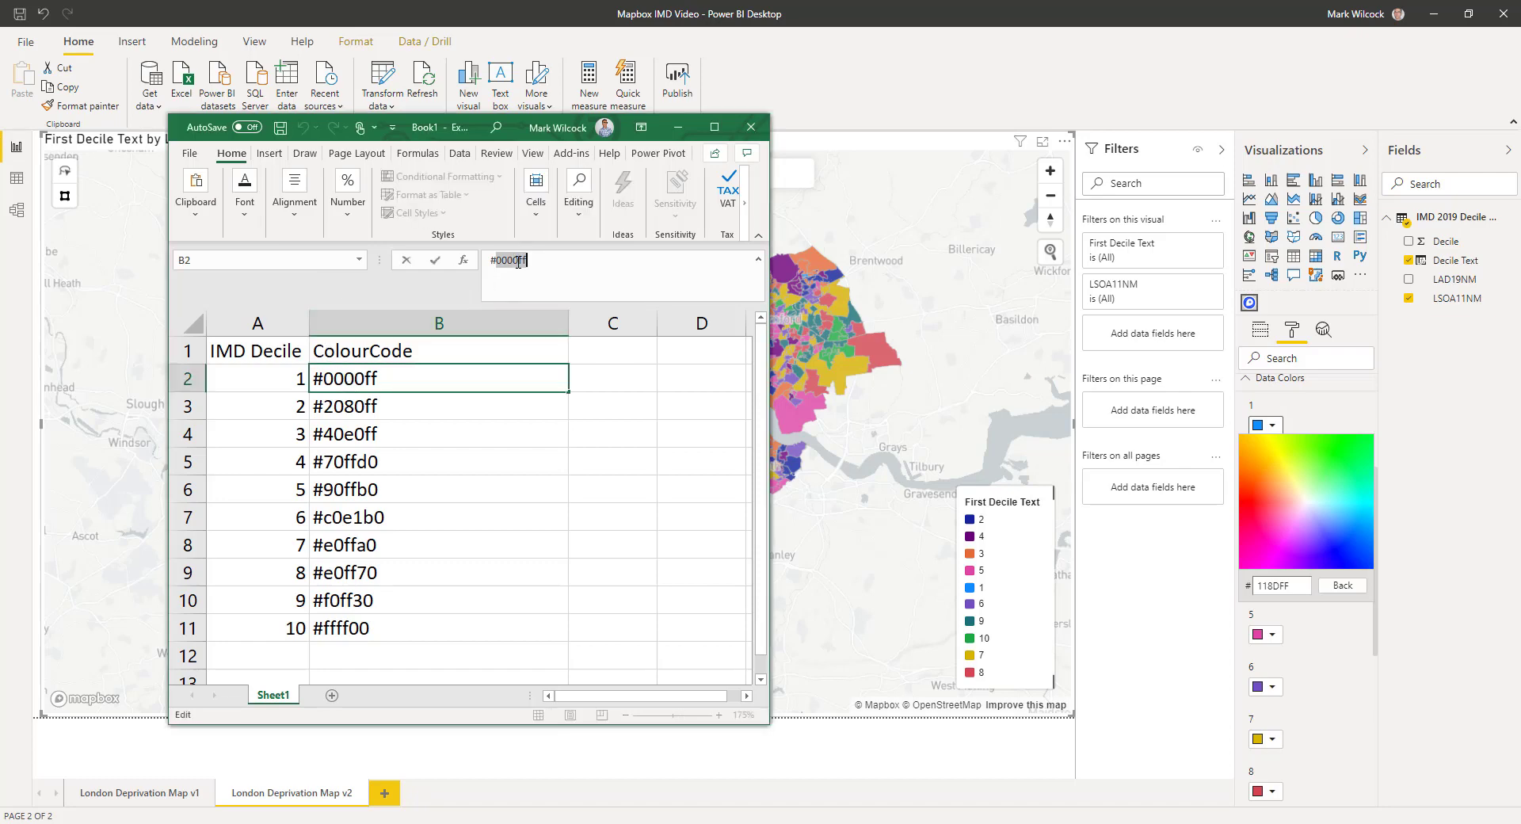
left_click(1306, 580)
left_click_drag(1306, 583, 1253, 584)
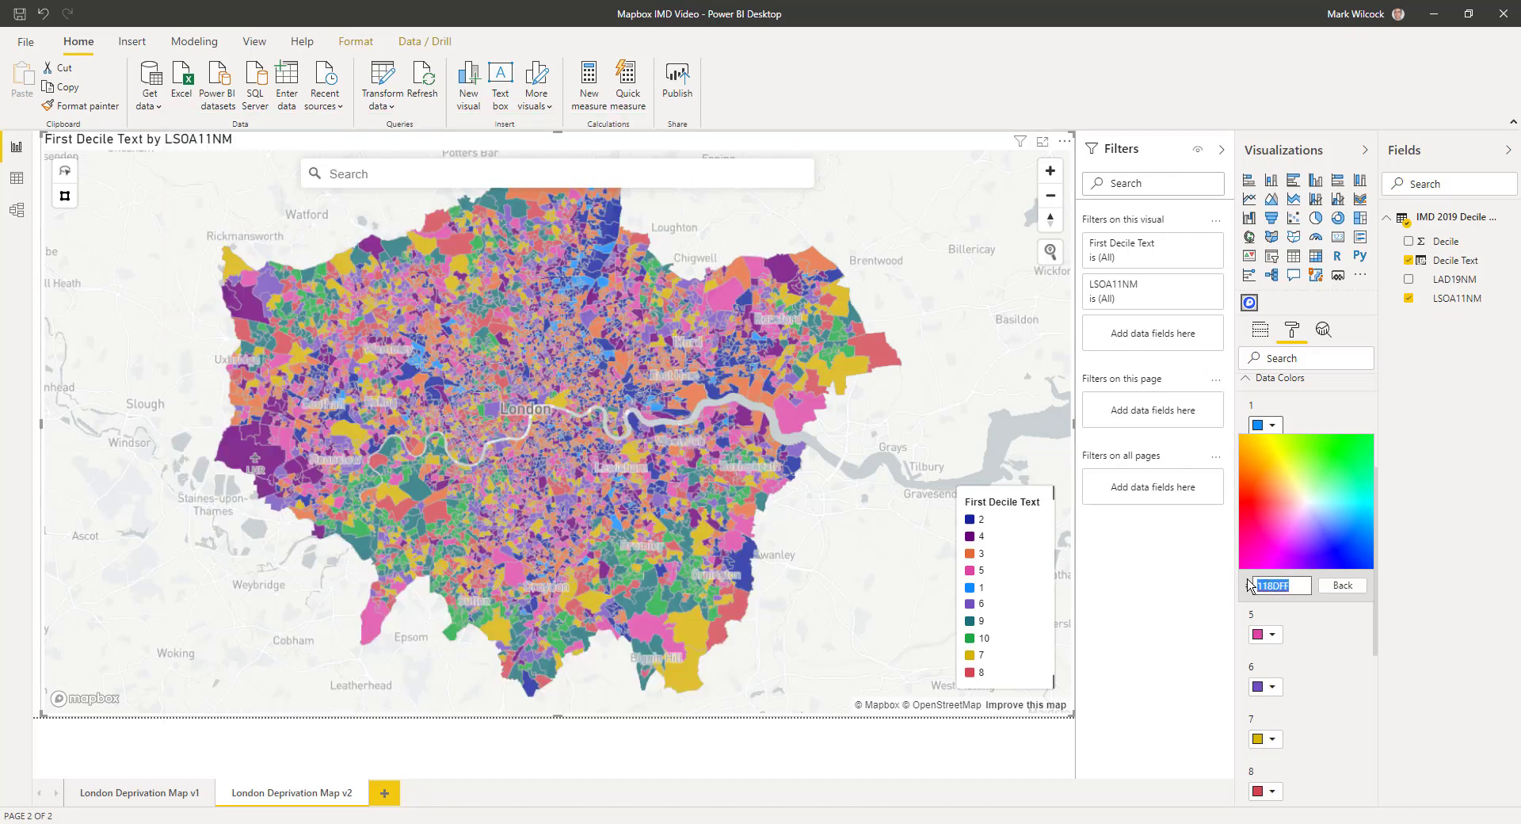
key("ctrl+v")
key("Return")
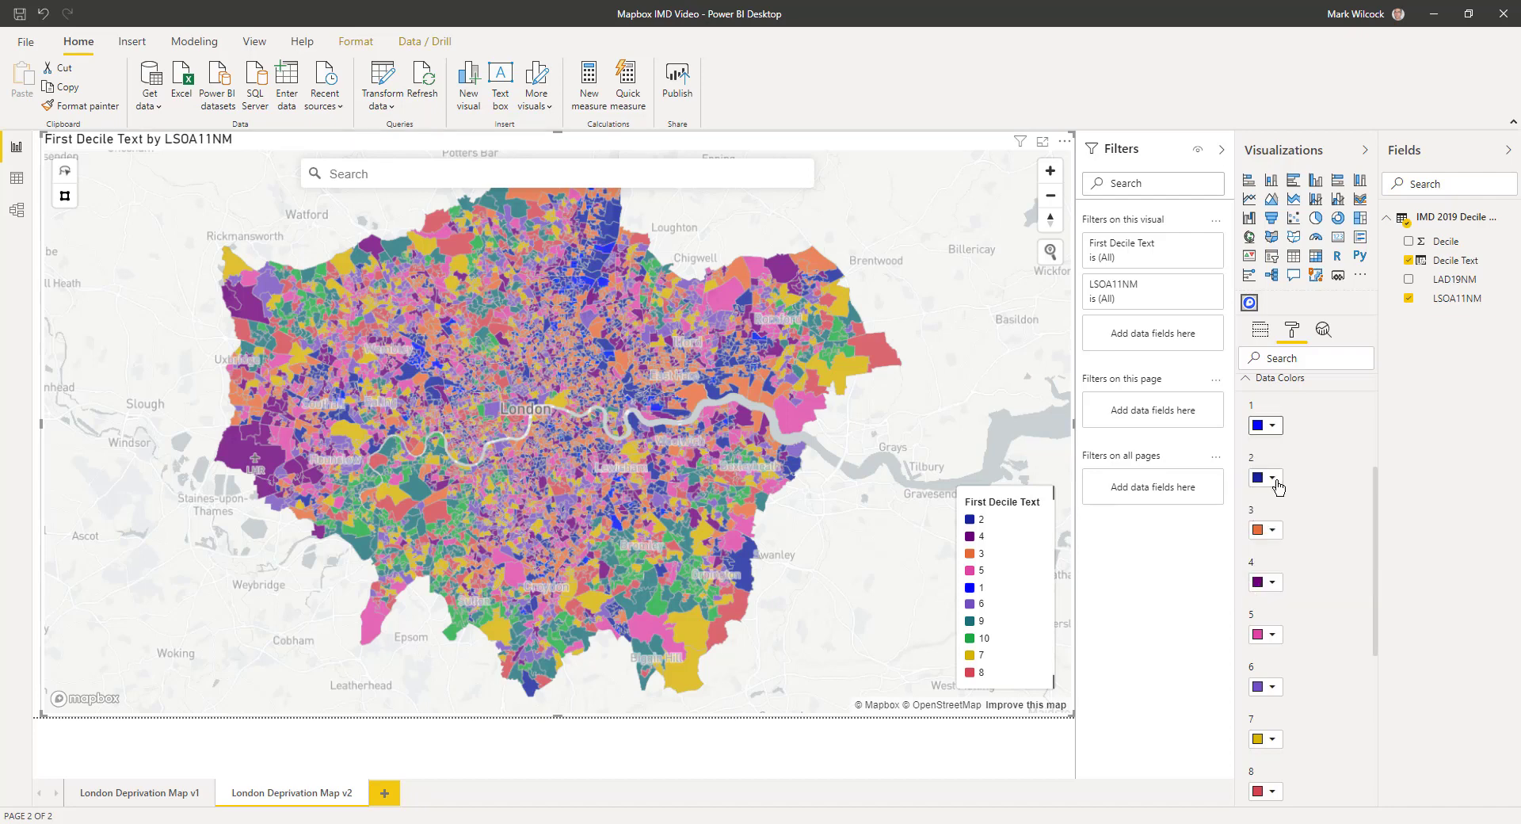
left_click(1273, 478)
left_click(1299, 445)
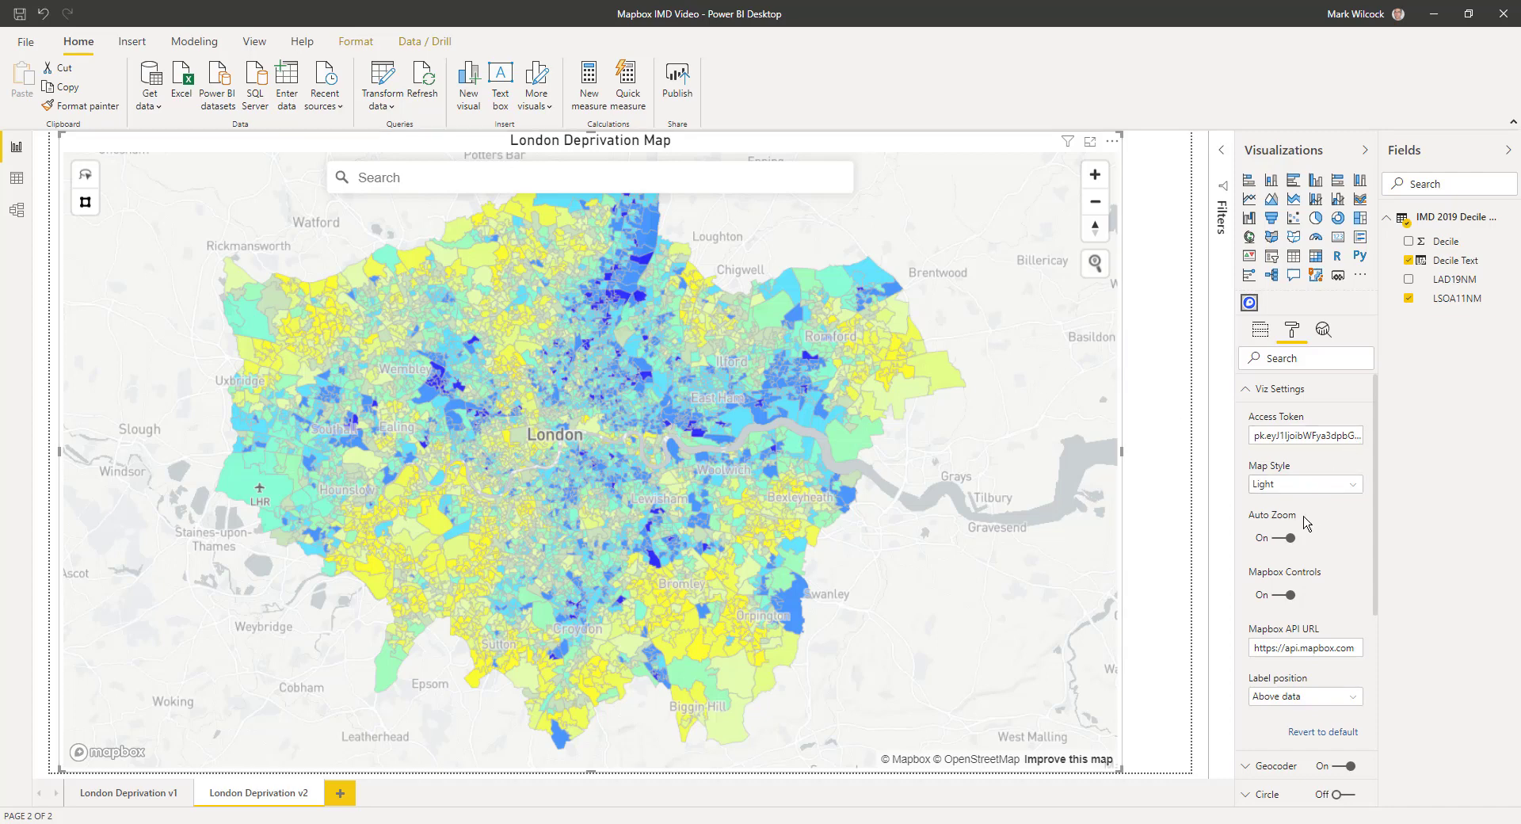
Set Viz Settings Map Style to Dark and switch the Geocoder toggle Off.
left_click(1294, 484)
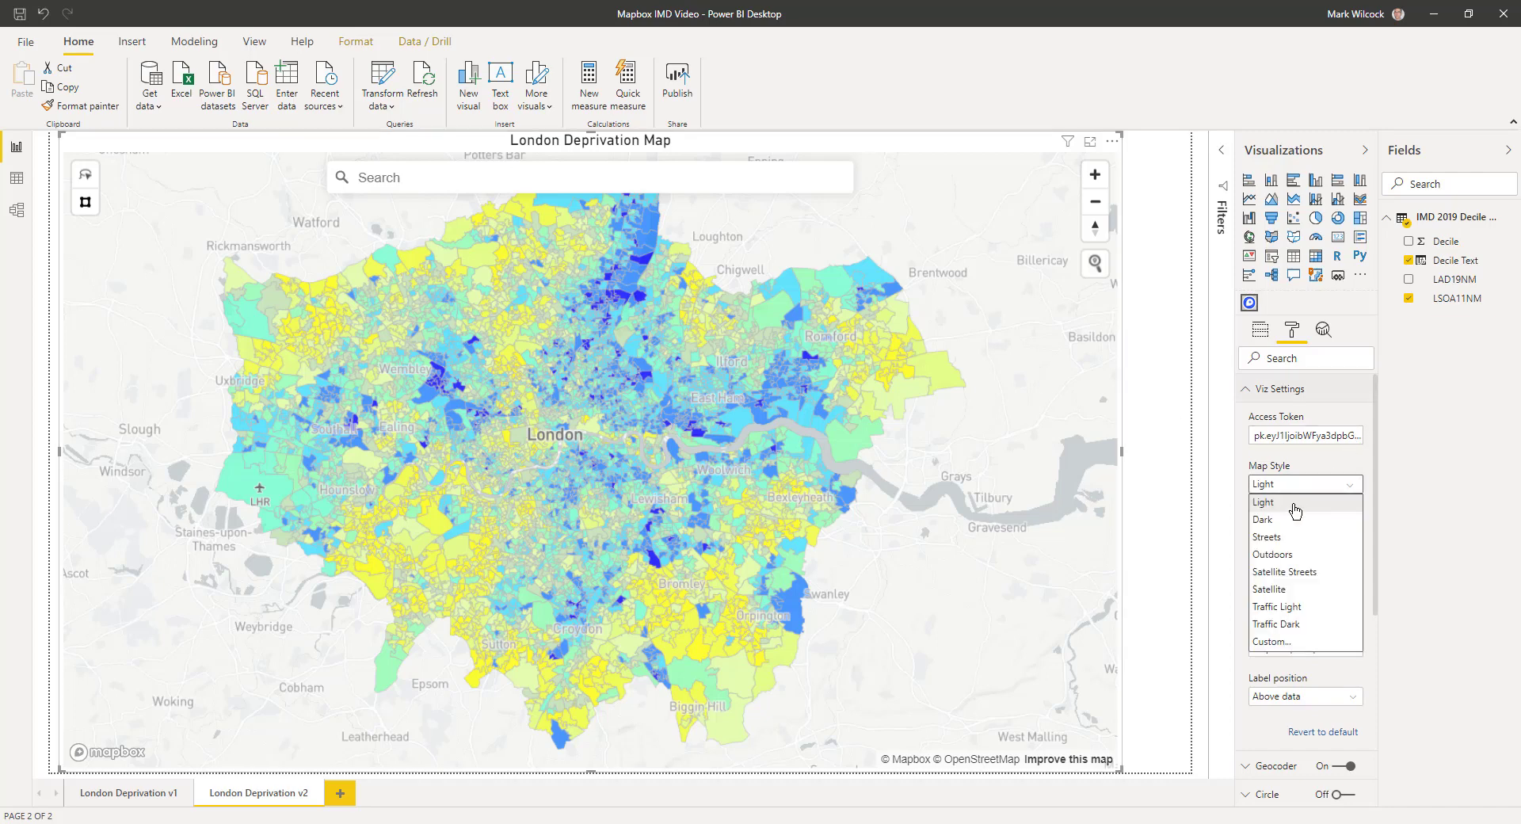
left_click(1290, 523)
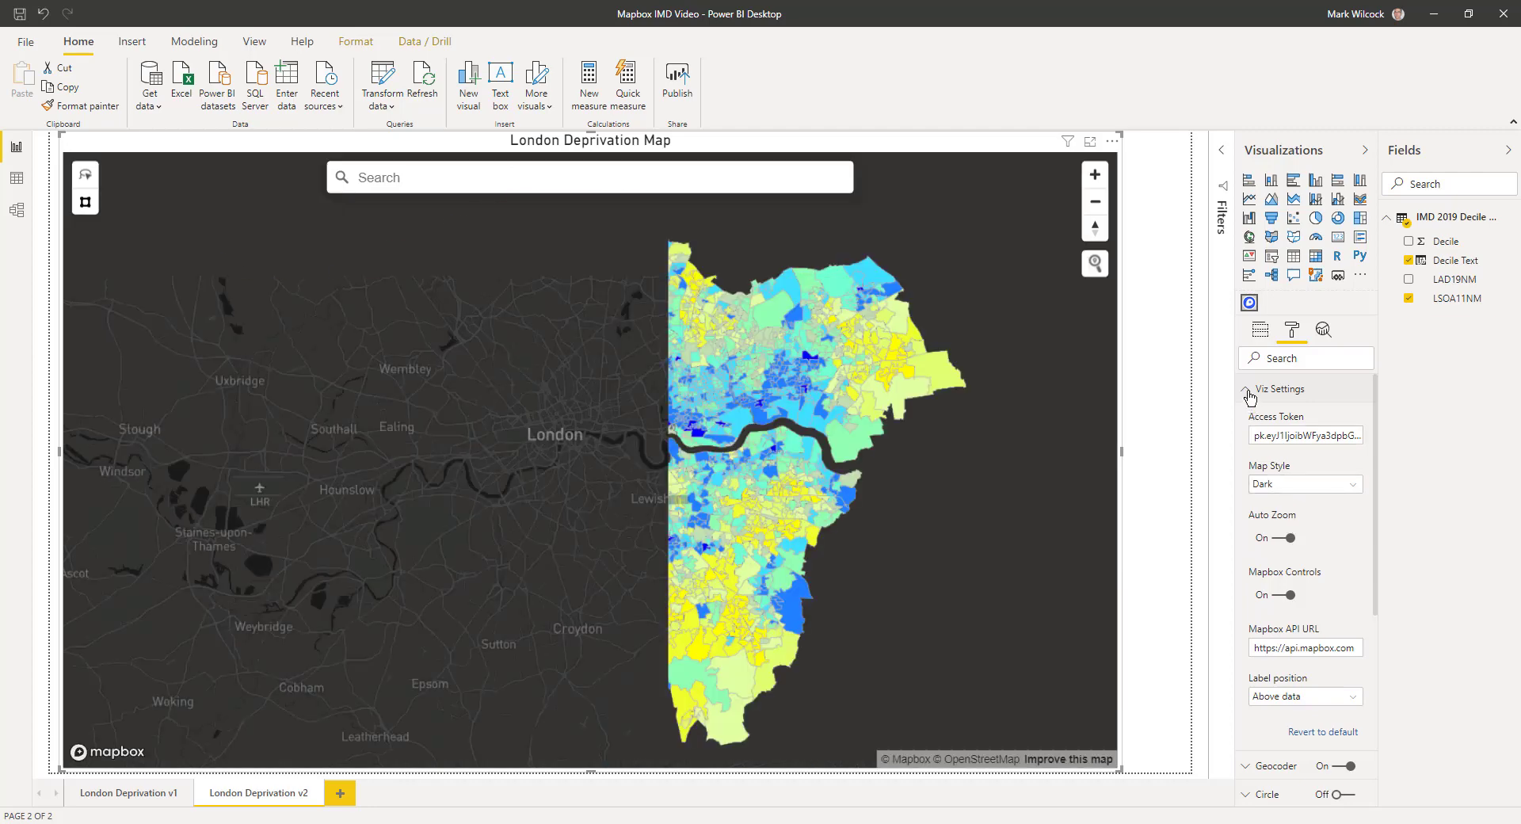
left_click(1250, 392)
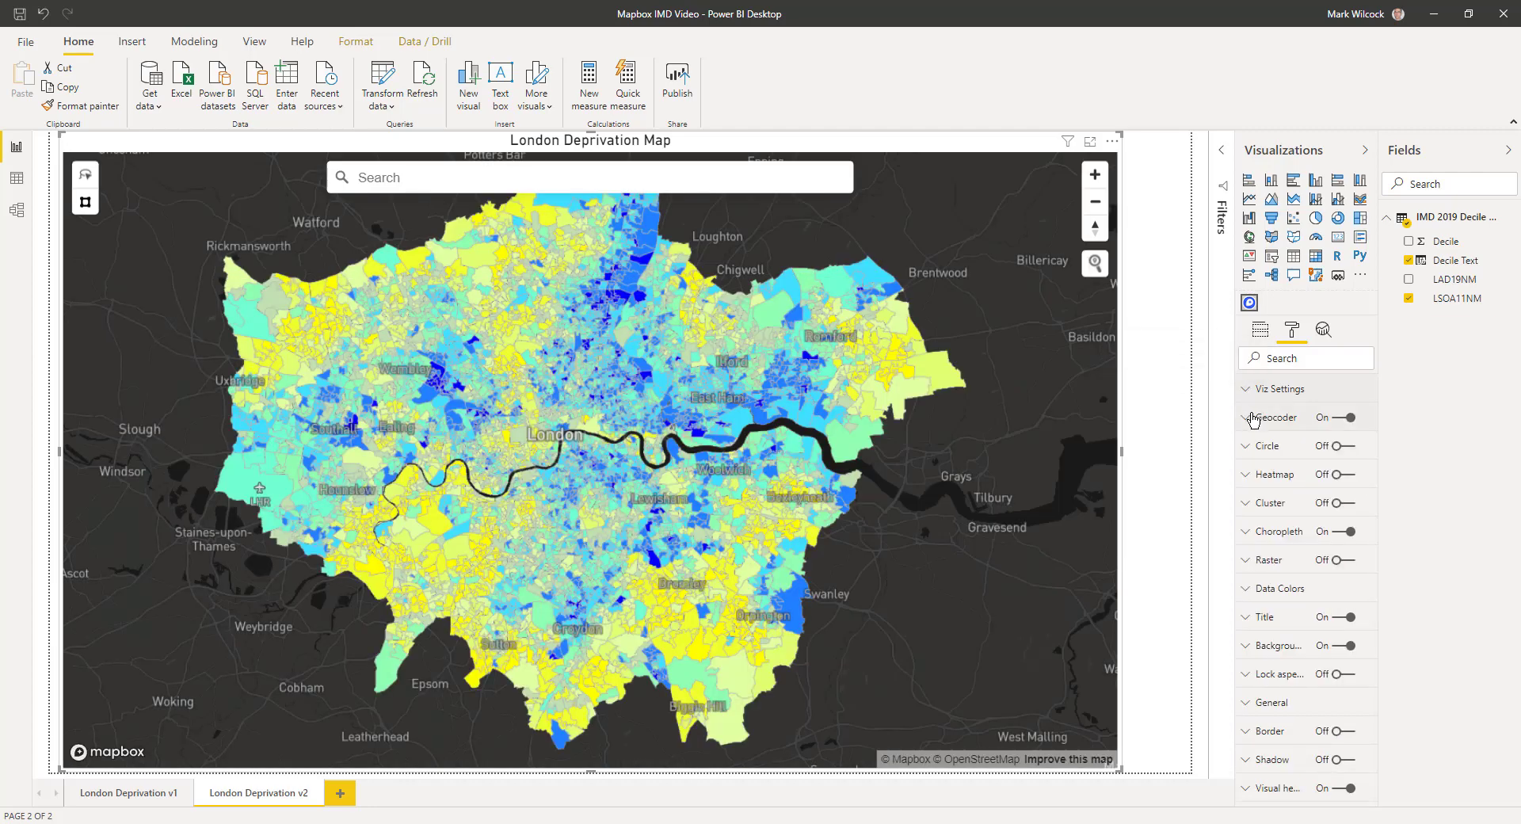
left_click(1341, 418)
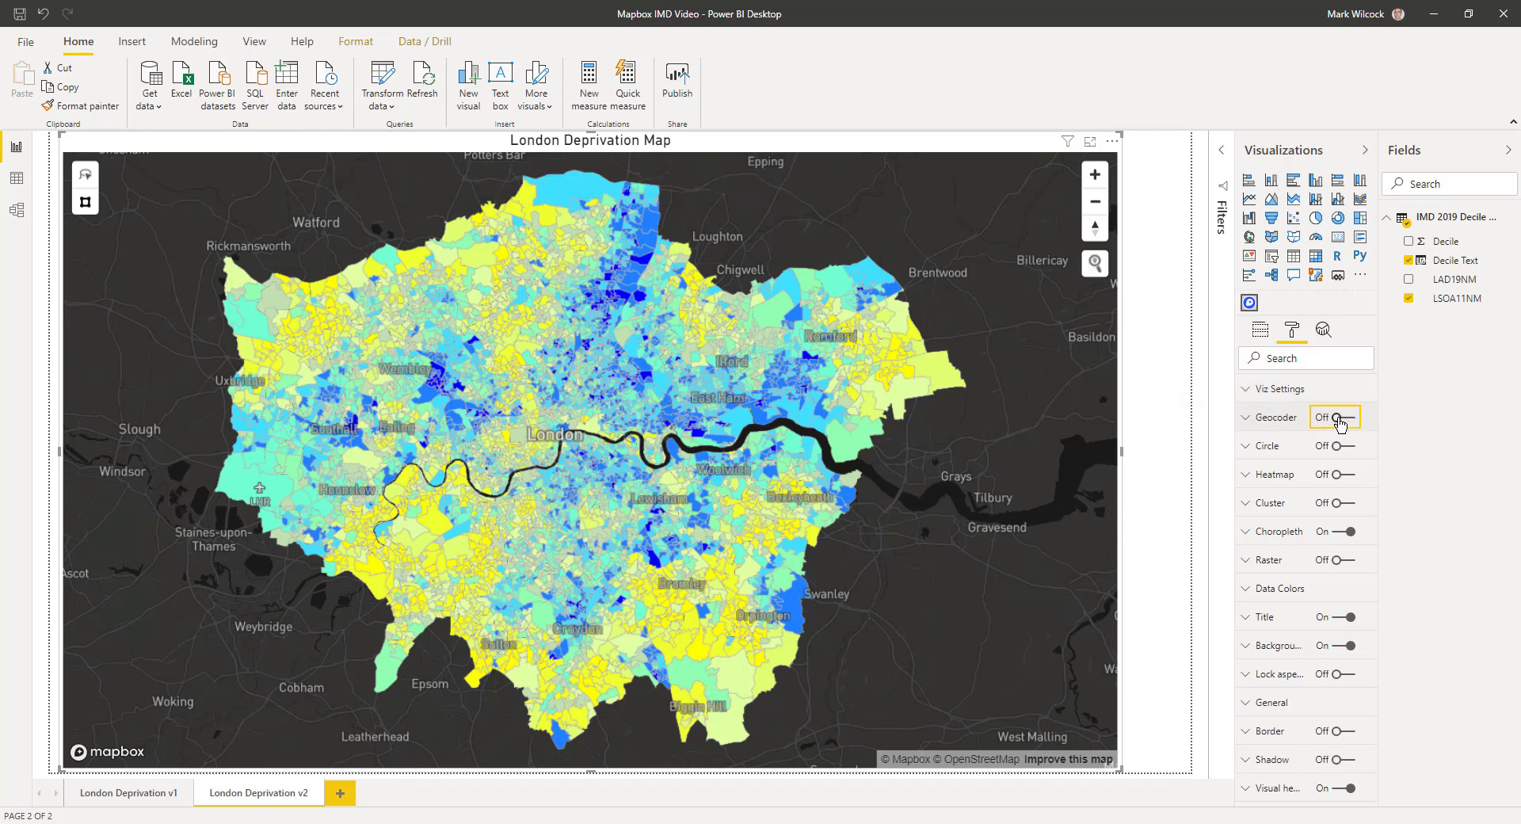